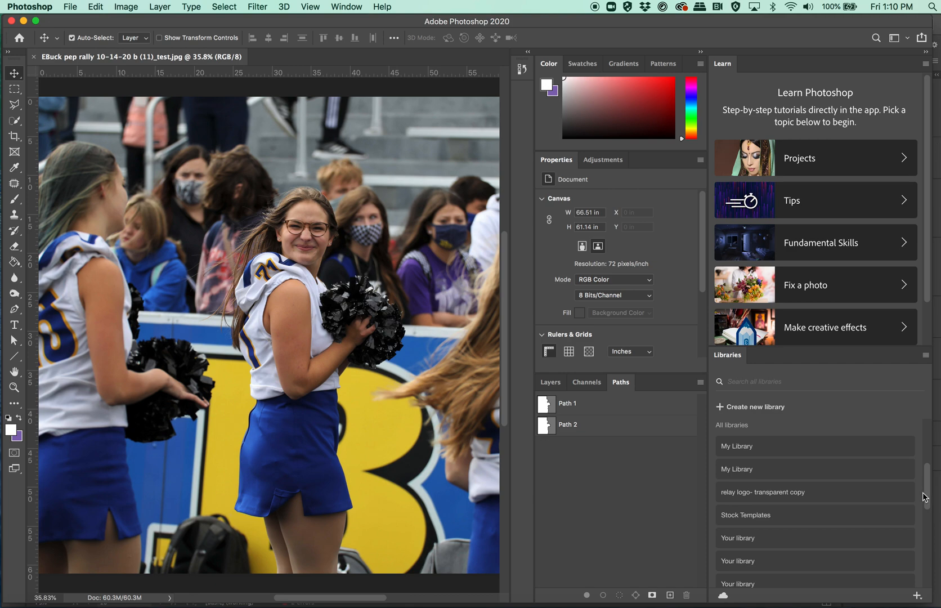
# Switch to InDesign and examine how the partly cut-out cheerleader photo sits against the black background of the yearbook page
pyautogui.click(936, 508)
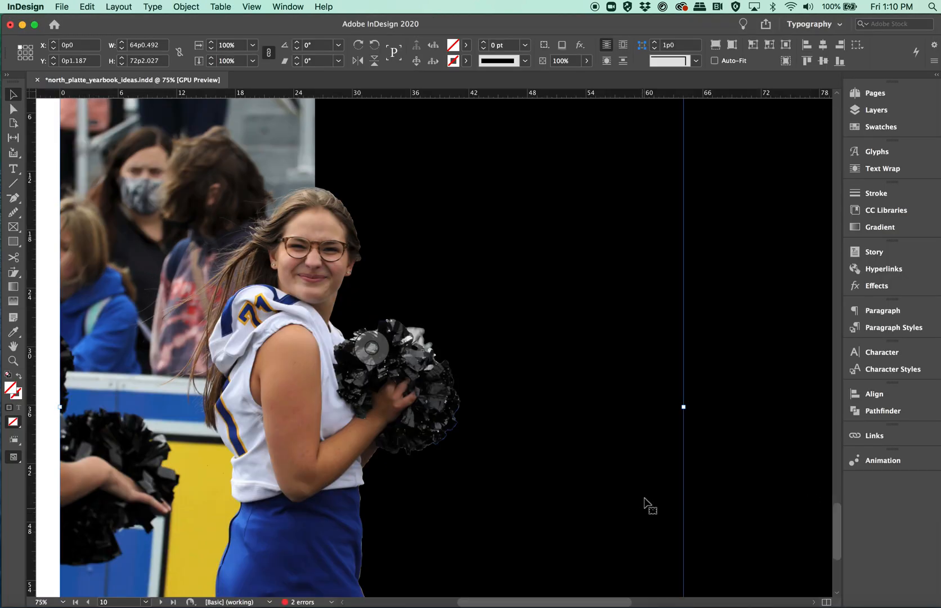
pyautogui.scroll(-3, 644, 473)
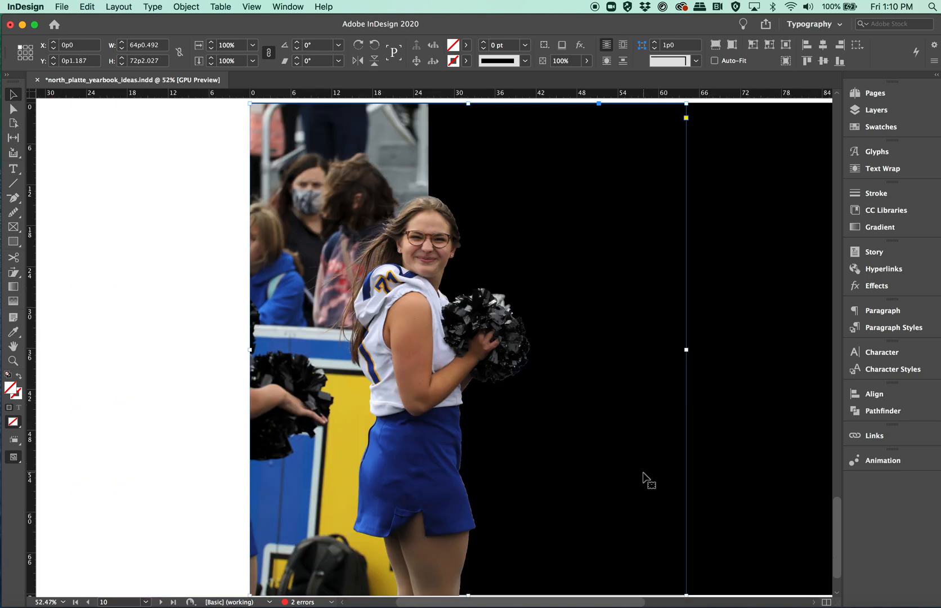
pyautogui.click(432, 196)
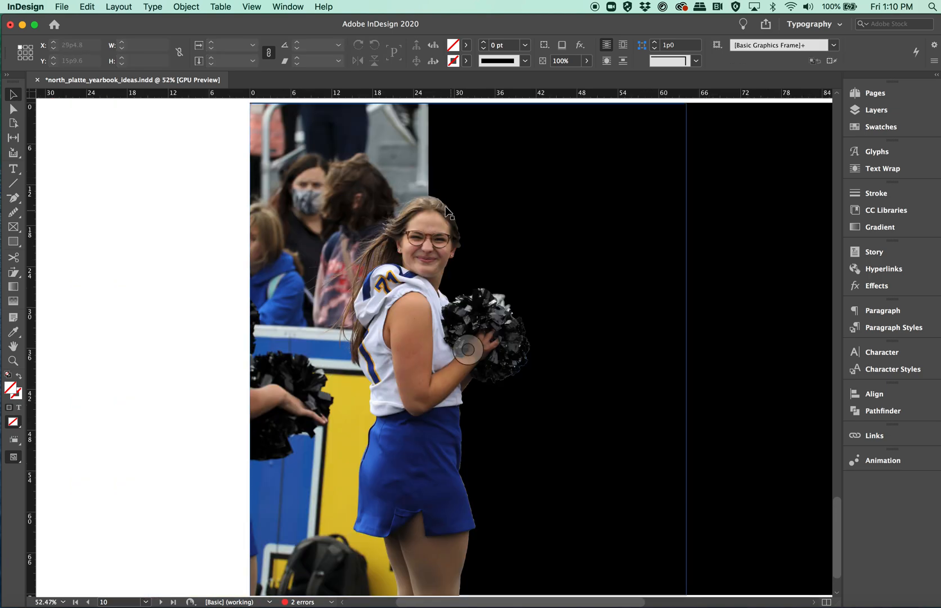
pyautogui.click(211, 444)
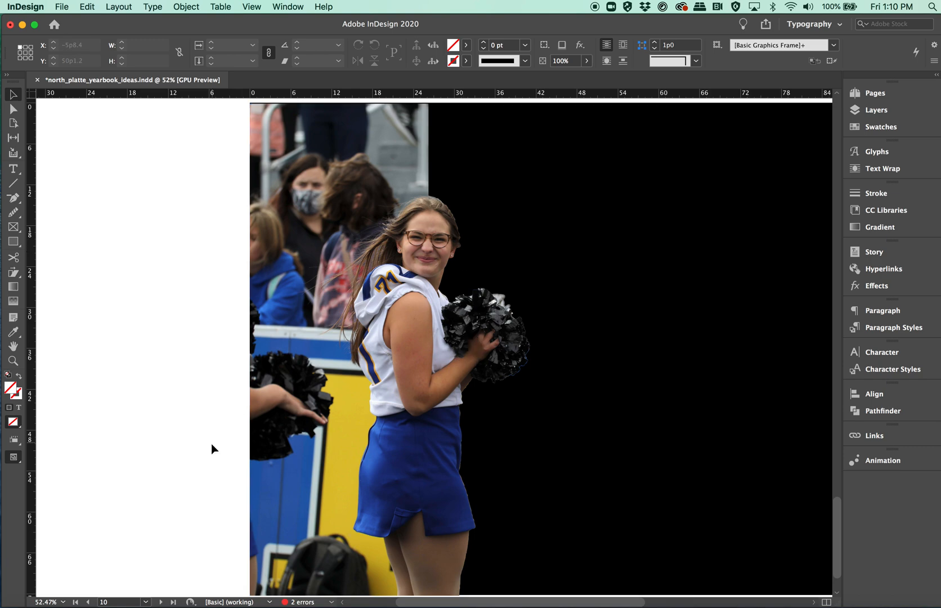
pyautogui.scroll(-2, 211, 444)
pyautogui.scroll(2, 211, 445)
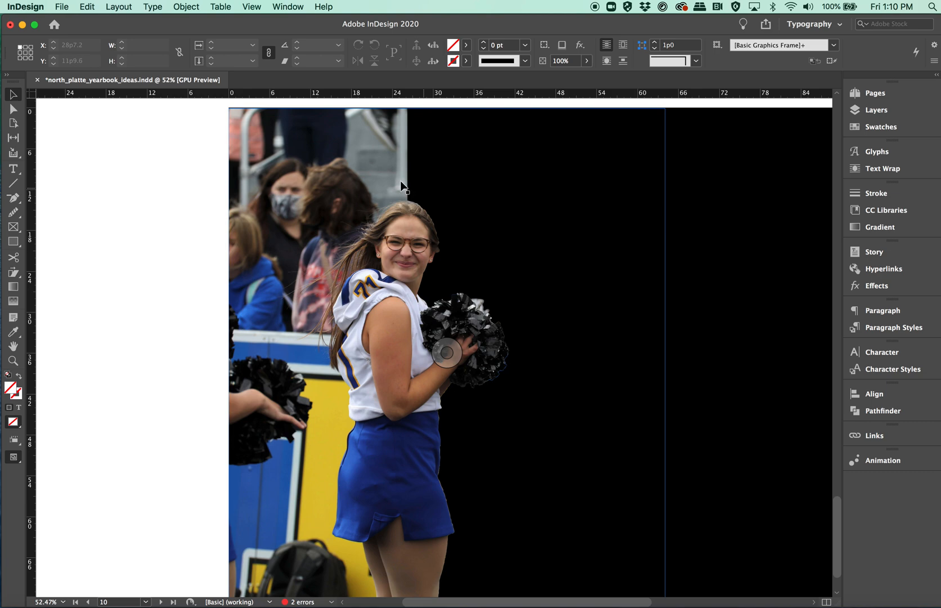
pyautogui.scroll(-1, 384, 194)
pyautogui.hscroll(1, 383, 194)
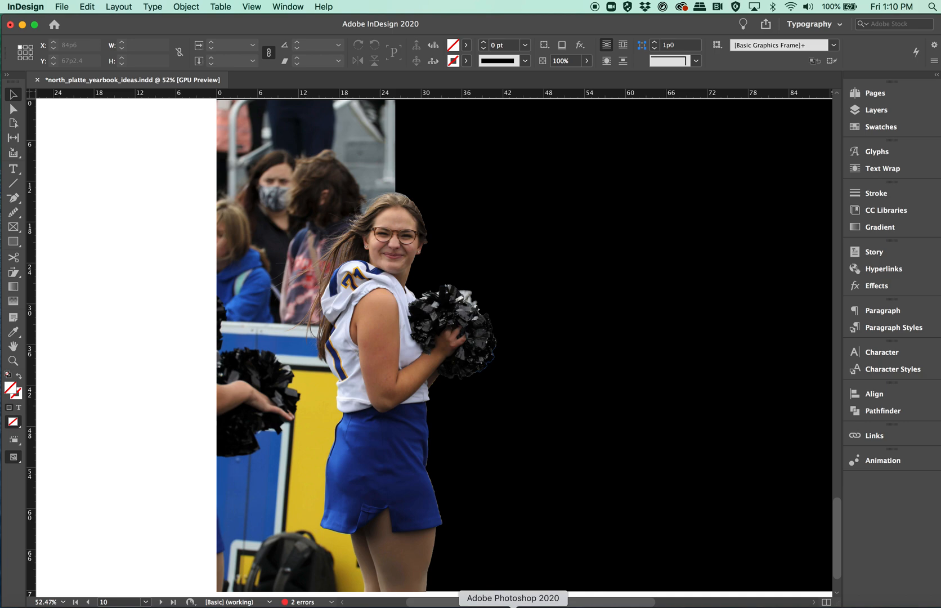
# Switch back to Photoshop and show the layers of the cheerleader photo
pyautogui.click(513, 604)
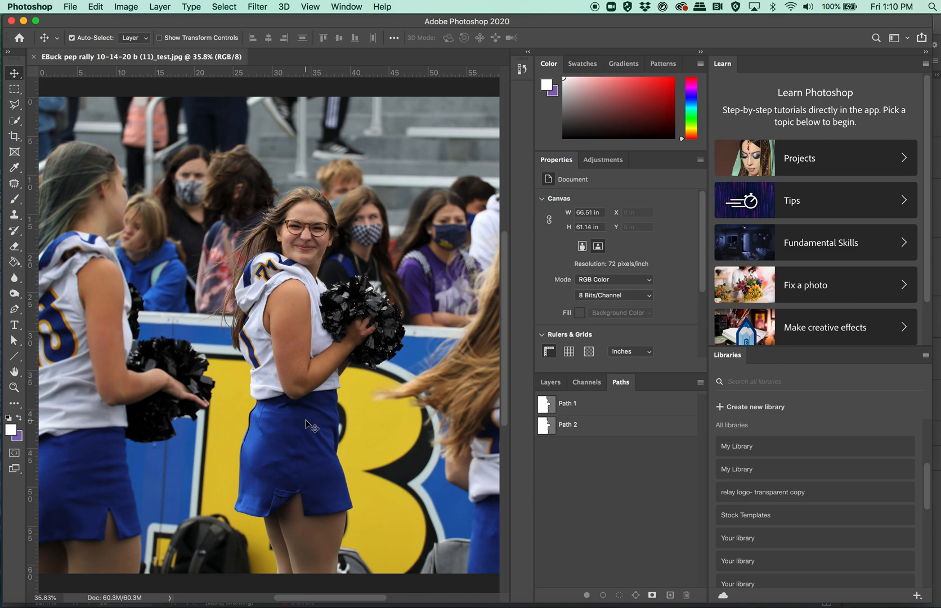
pyautogui.click(550, 383)
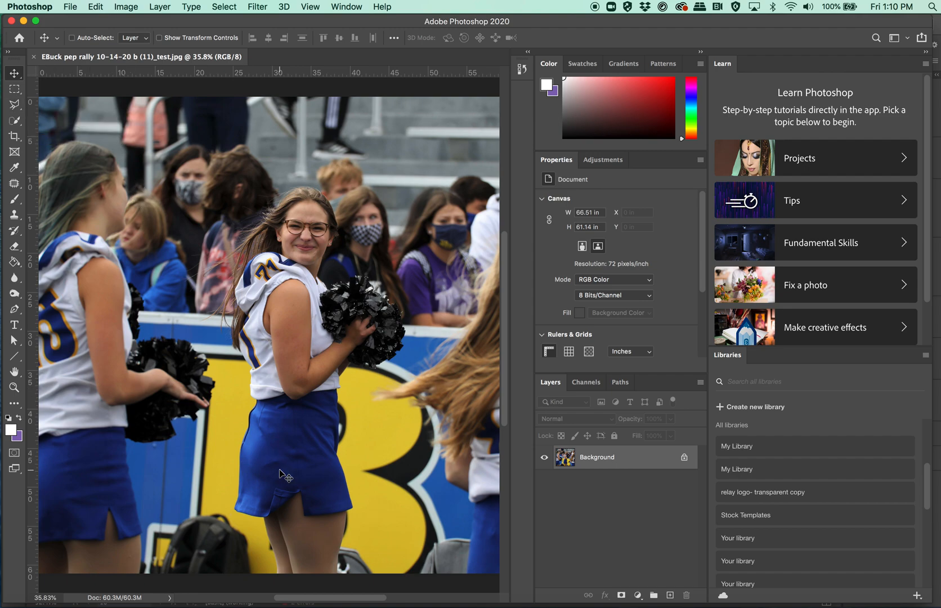
# Start a Polygonal Lasso selection at the photo's bottom edge and trace the middle cheerleader's leg up to her skirt hem
pyautogui.press('super+equal')
pyautogui.press('super+equal')
pyautogui.press('super+equal')
pyautogui.press('super+equal')
pyautogui.press('super+equal')
pyautogui.scroll(-15, 285, 478)
pyautogui.hscroll(5, 285, 478)
pyautogui.scroll(-8, 286, 477)
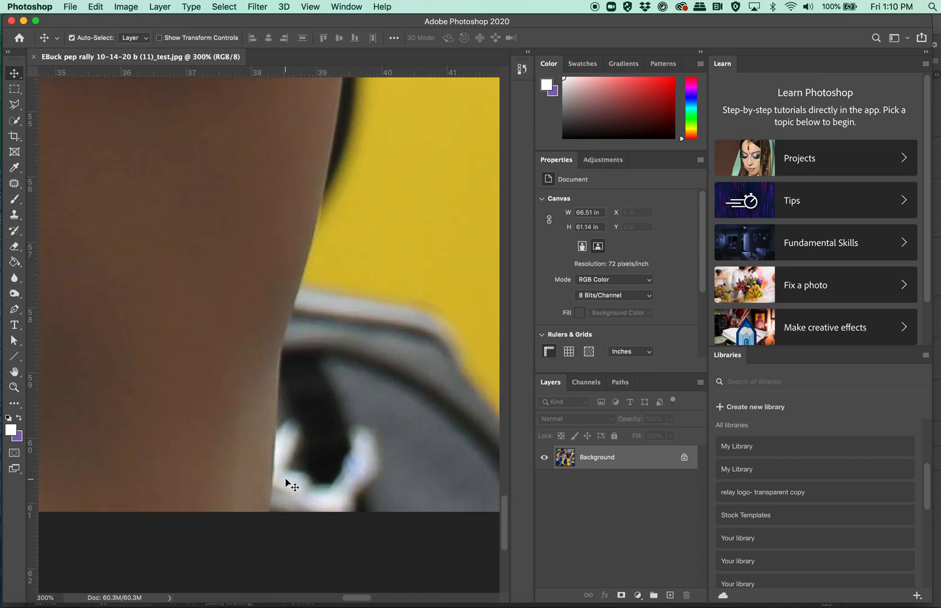
pyautogui.click(14, 104)
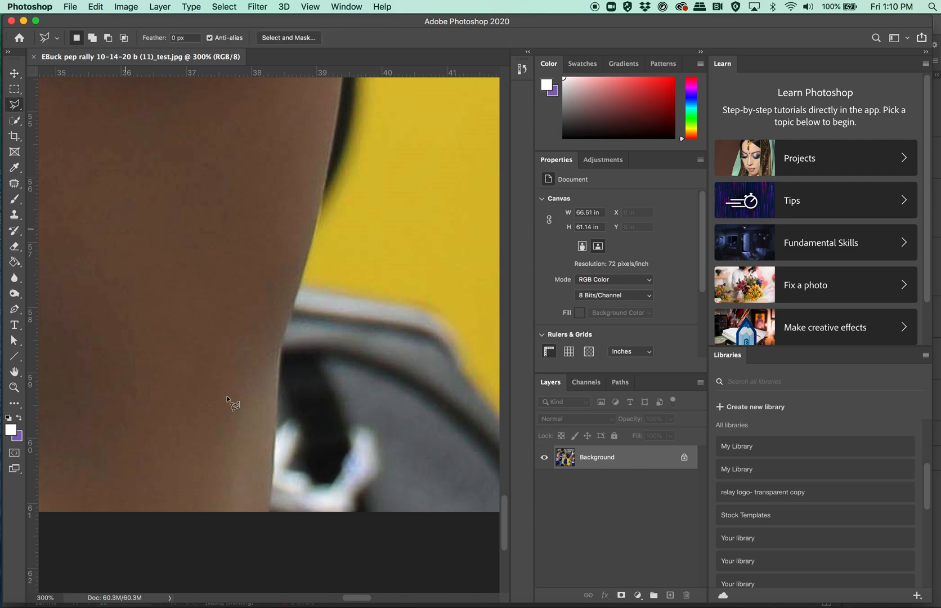
pyautogui.click(270, 512)
pyautogui.click(281, 345)
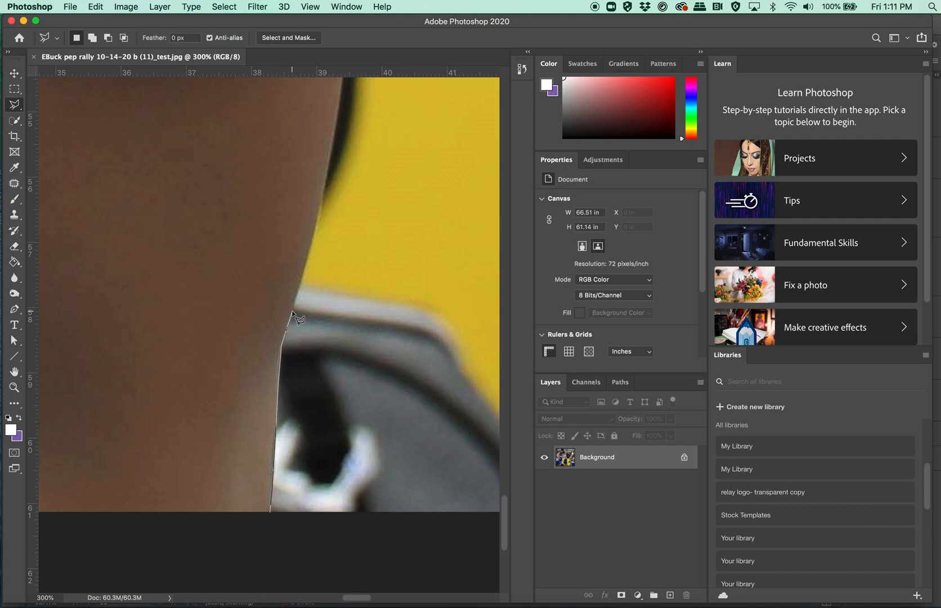
pyautogui.click(311, 248)
pyautogui.click(331, 148)
pyautogui.scroll(4, 331, 176)
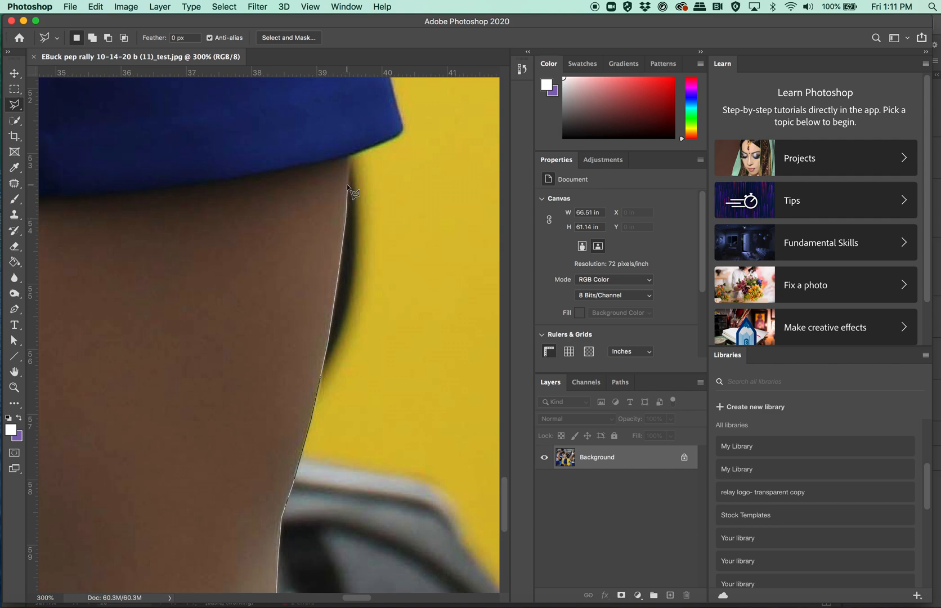
pyautogui.click(348, 153)
# Continue the lasso outline around the skirt's hem corner and up its side to the fold above the flare
pyautogui.click(392, 90)
pyautogui.scroll(10, 393, 93)
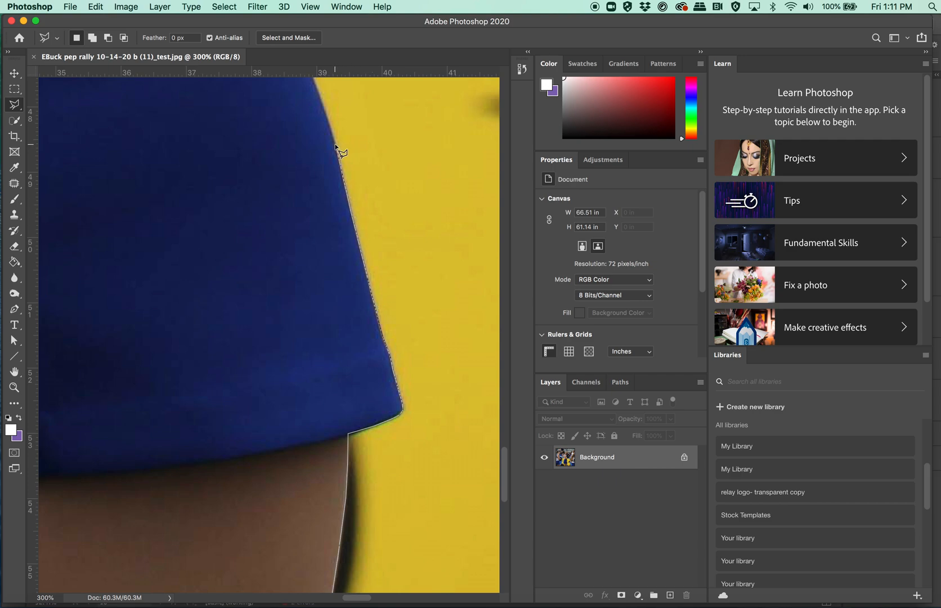
pyautogui.scroll(2, 336, 146)
pyautogui.scroll(5, 337, 149)
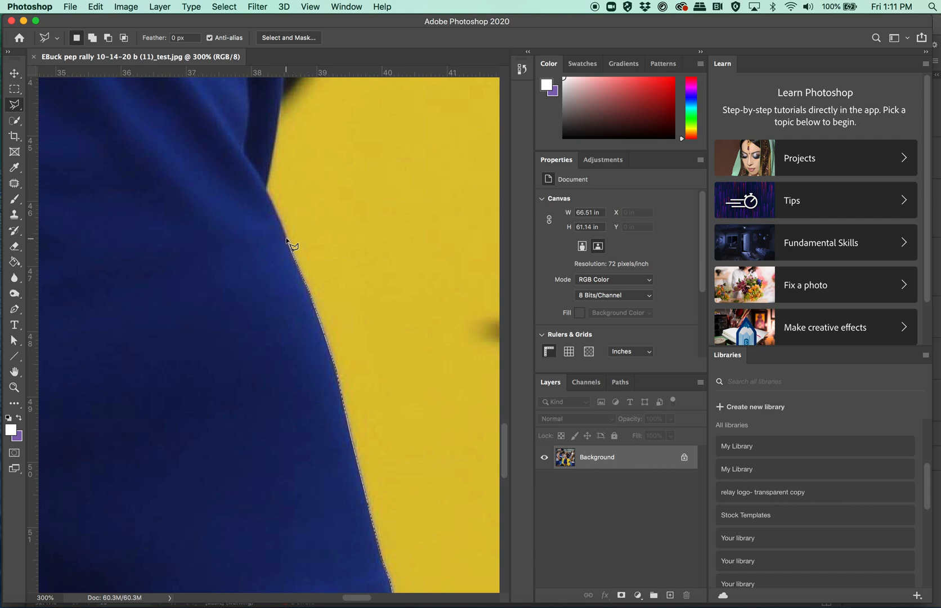
pyautogui.click(266, 190)
pyautogui.click(271, 167)
# Trace the upper skirt edge past the black curve of the background letter up to the waistband
pyautogui.scroll(5, 284, 146)
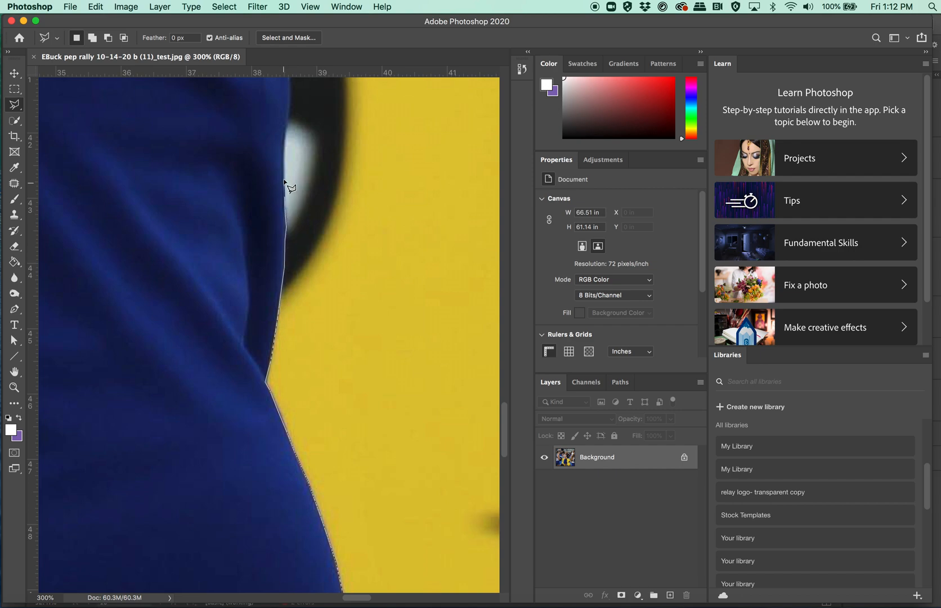
pyautogui.click(283, 150)
pyautogui.scroll(5, 288, 104)
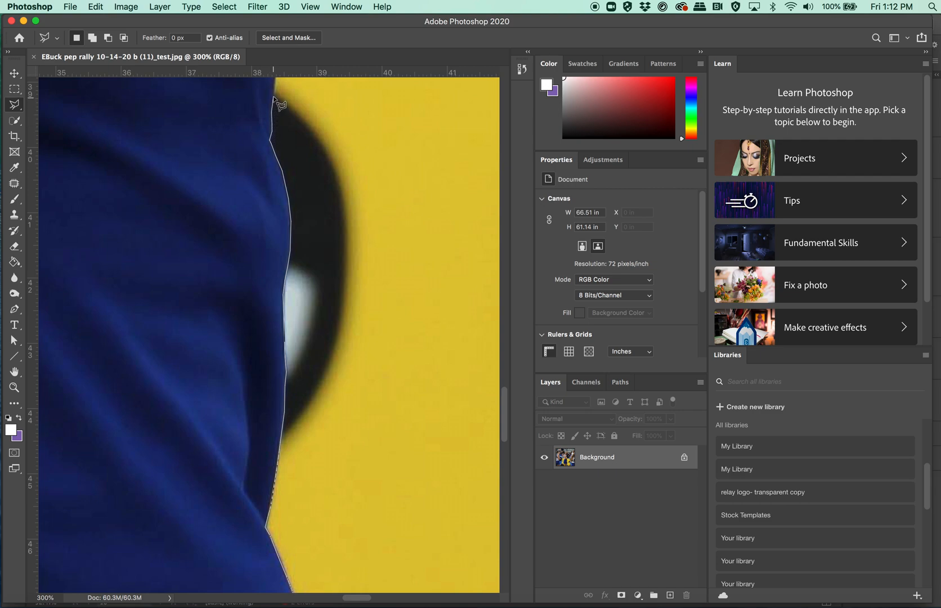
pyautogui.scroll(3, 277, 99)
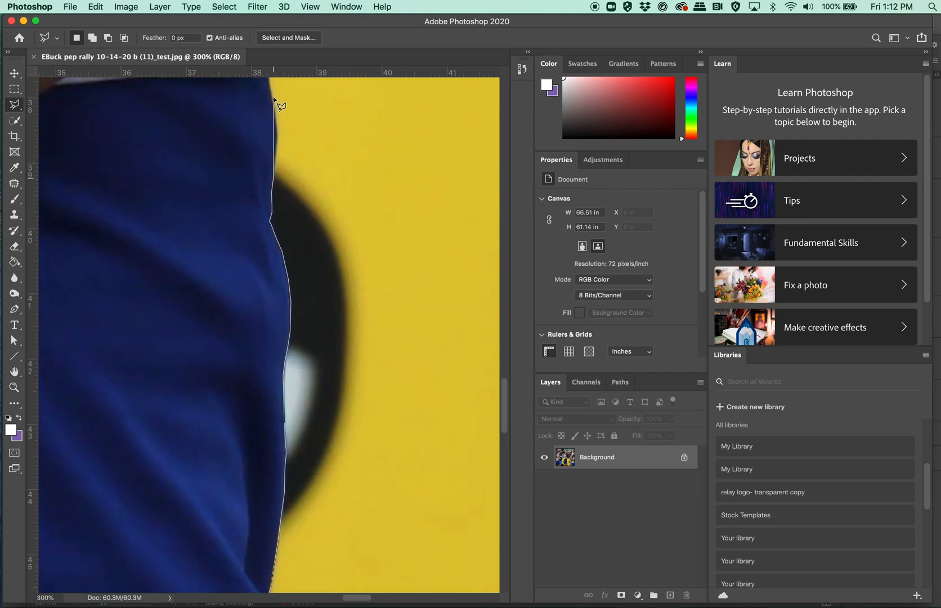
pyautogui.click(275, 159)
pyautogui.scroll(2, 271, 94)
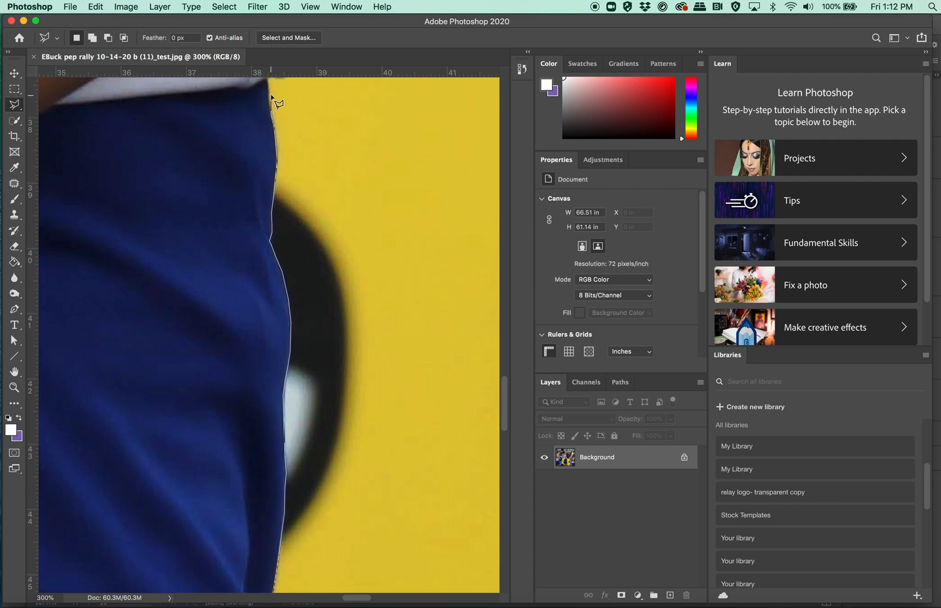
# Trace the white top's hem and side, and follow the underside of the forearm up to the pom-pom
pyautogui.scroll(8, 271, 94)
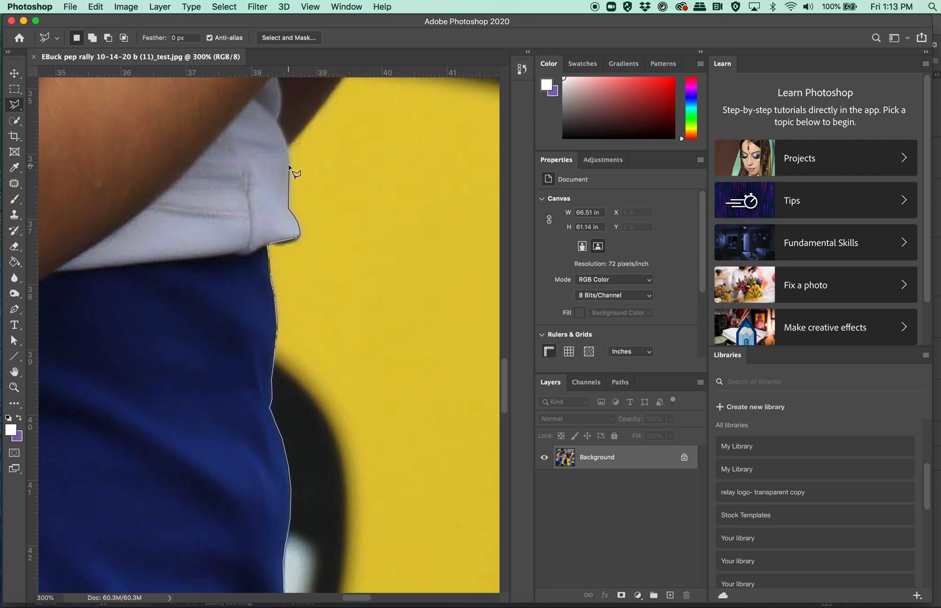
pyautogui.click(287, 148)
pyautogui.scroll(5, 325, 116)
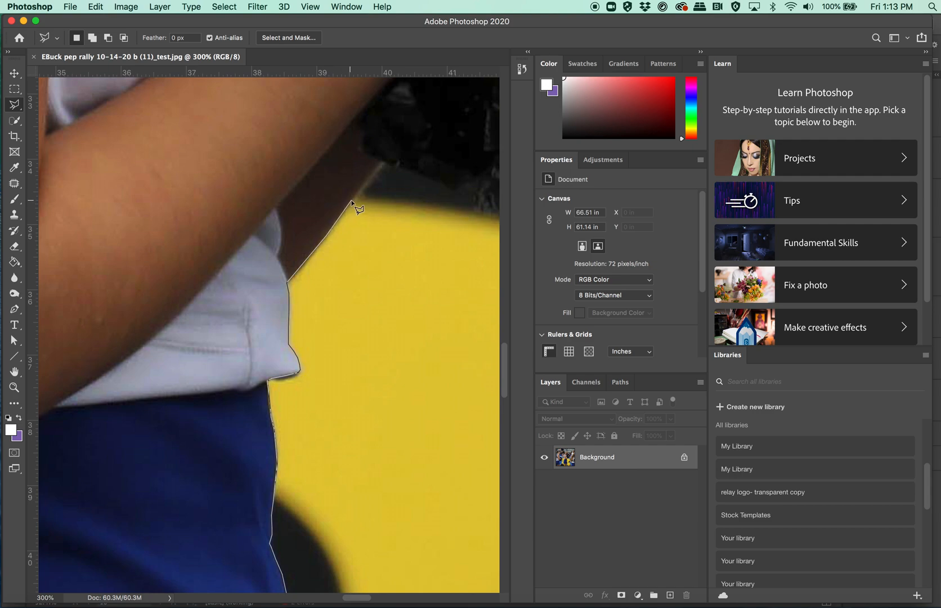
pyautogui.click(384, 160)
# Trace the pom-pom's underside from the forearm to the first hanging strand
pyautogui.hscroll(2, 410, 163)
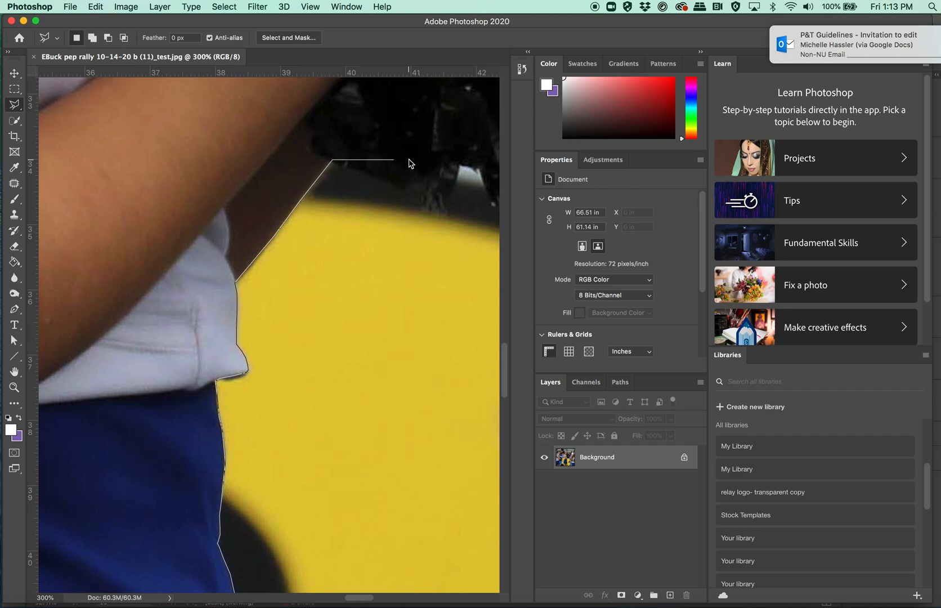
pyautogui.hscroll(2, 410, 163)
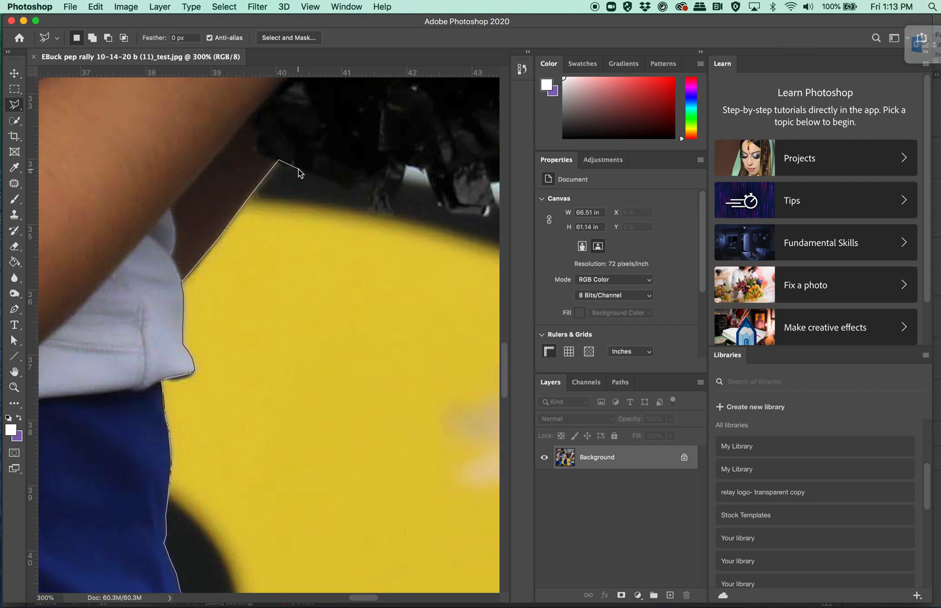
pyautogui.click(336, 182)
pyautogui.click(343, 194)
pyautogui.click(349, 192)
pyautogui.click(354, 186)
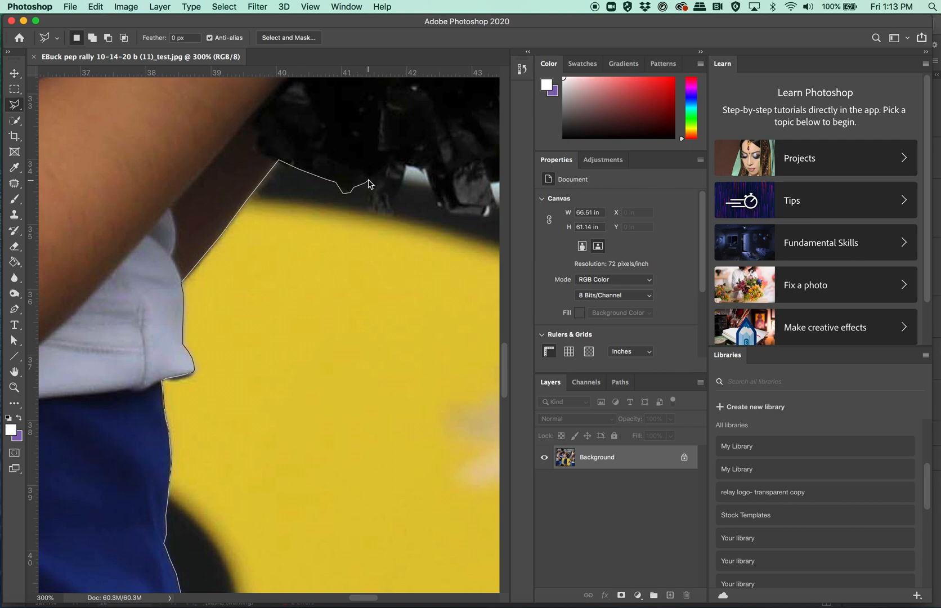
pyautogui.click(370, 178)
# Outline the two hanging strands on the pom-pom's underside, including the gap between them
pyautogui.click(366, 210)
pyautogui.click(395, 215)
pyautogui.click(423, 170)
pyautogui.click(440, 206)
pyautogui.click(452, 215)
pyautogui.hscroll(5, 475, 224)
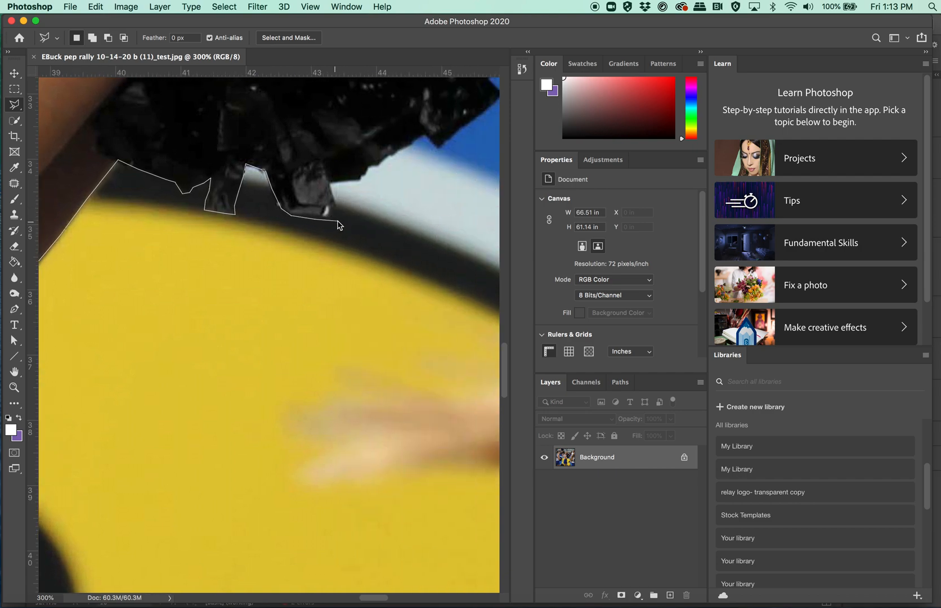
pyautogui.click(337, 221)
# Trace the pom-pom's lower-right edge from the hanging strands along the blue background to its outermost lower tip
pyautogui.click(437, 148)
pyautogui.click(484, 115)
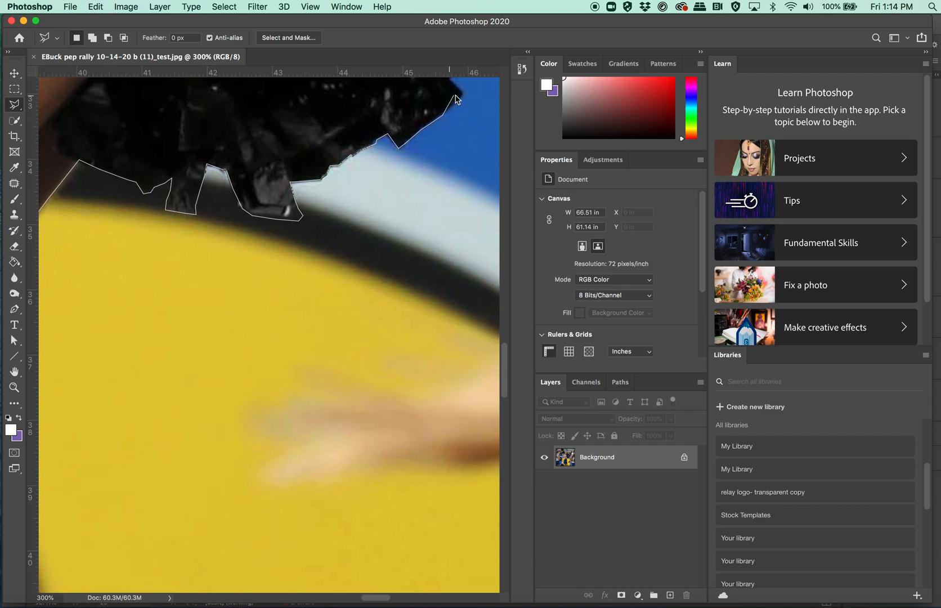
pyautogui.scroll(1, 465, 99)
pyautogui.scroll(5, 465, 98)
pyautogui.click(464, 167)
pyautogui.click(450, 153)
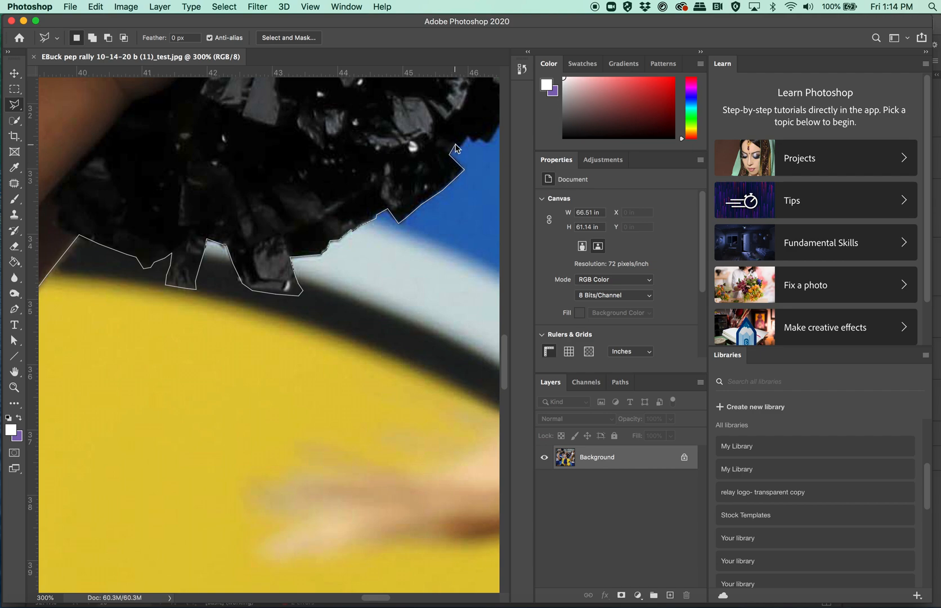
pyautogui.click(457, 143)
pyautogui.click(468, 135)
pyautogui.click(480, 140)
pyautogui.hscroll(5, 489, 145)
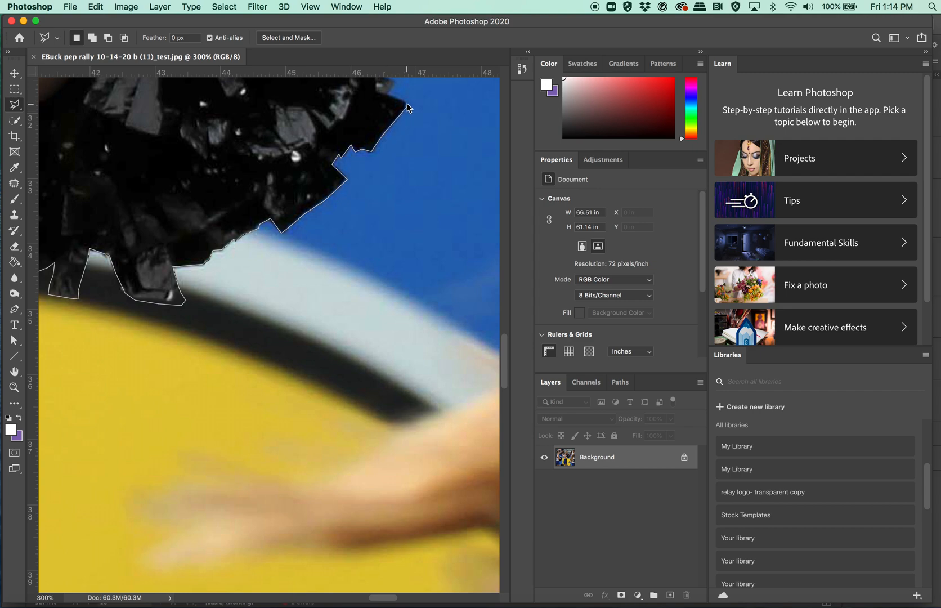
pyautogui.click(406, 106)
# Outline the notch above the pom-pom's lower tip and continue up its side towards the white band in the background
pyautogui.scroll(5, 387, 98)
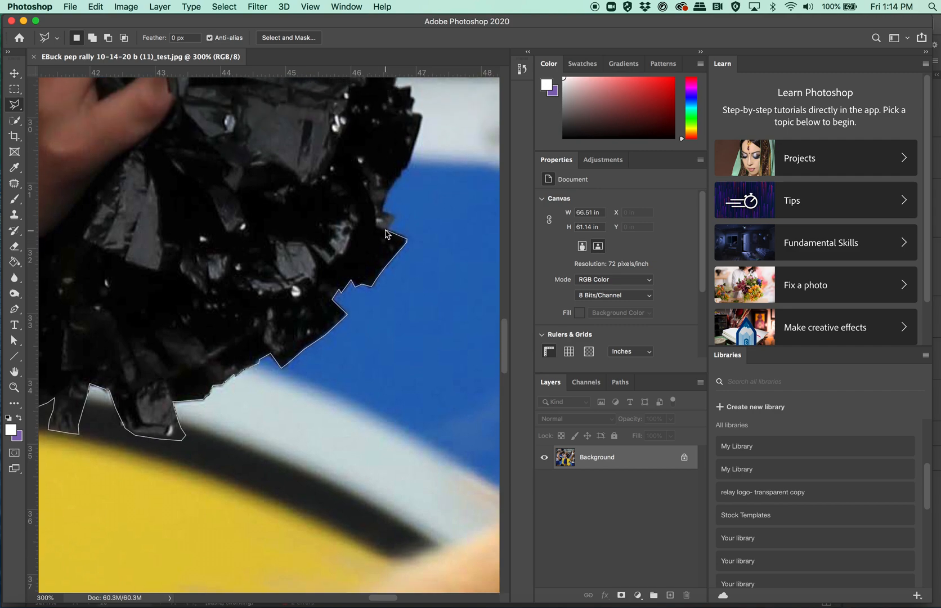
pyautogui.click(394, 216)
pyautogui.click(383, 210)
pyautogui.click(386, 195)
pyautogui.click(410, 163)
# Trace the pom-pom's outer side above the white band and around the thin silver strand sticking out
pyautogui.moveTo(397, 75)
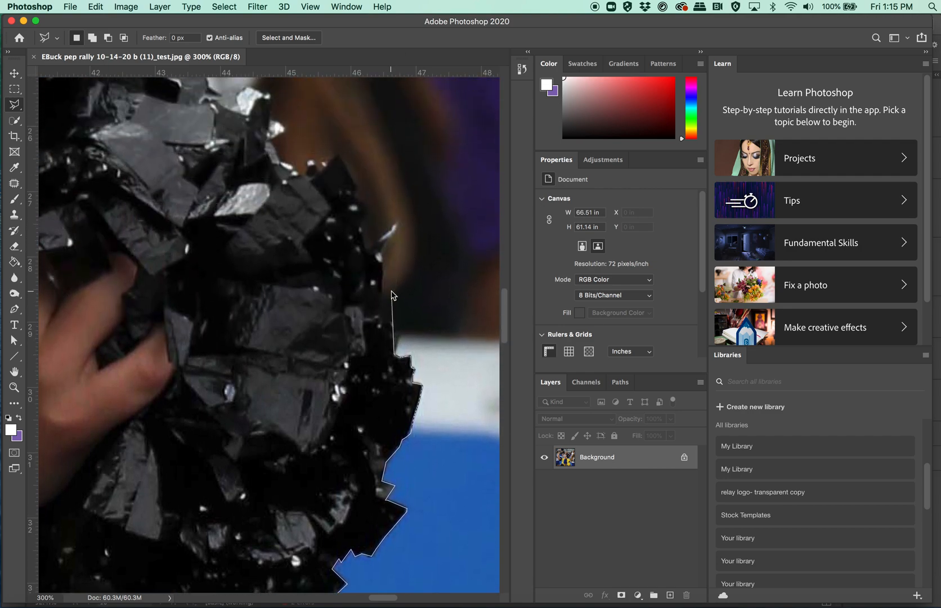
pyautogui.click(400, 333)
pyautogui.click(399, 311)
pyautogui.click(383, 301)
pyautogui.click(383, 259)
pyautogui.click(399, 225)
pyautogui.click(392, 226)
# Trace the jagged upper-right edge of the pom-pom from the thin silver strand past the bright silver tip
pyautogui.click(367, 243)
pyautogui.click(363, 222)
pyautogui.click(377, 213)
pyautogui.click(356, 193)
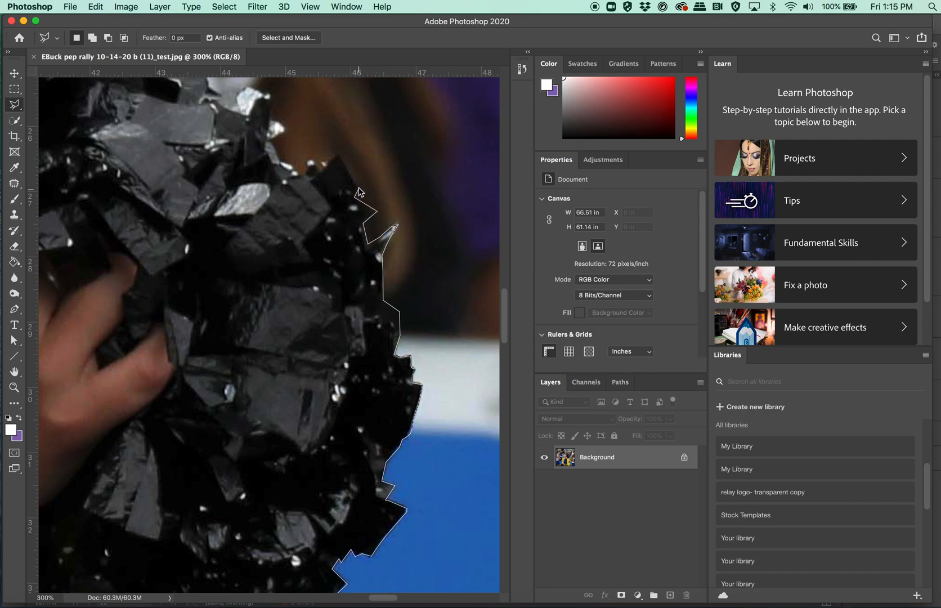
pyautogui.click(339, 157)
pyautogui.click(306, 162)
pyautogui.click(284, 165)
pyautogui.click(269, 141)
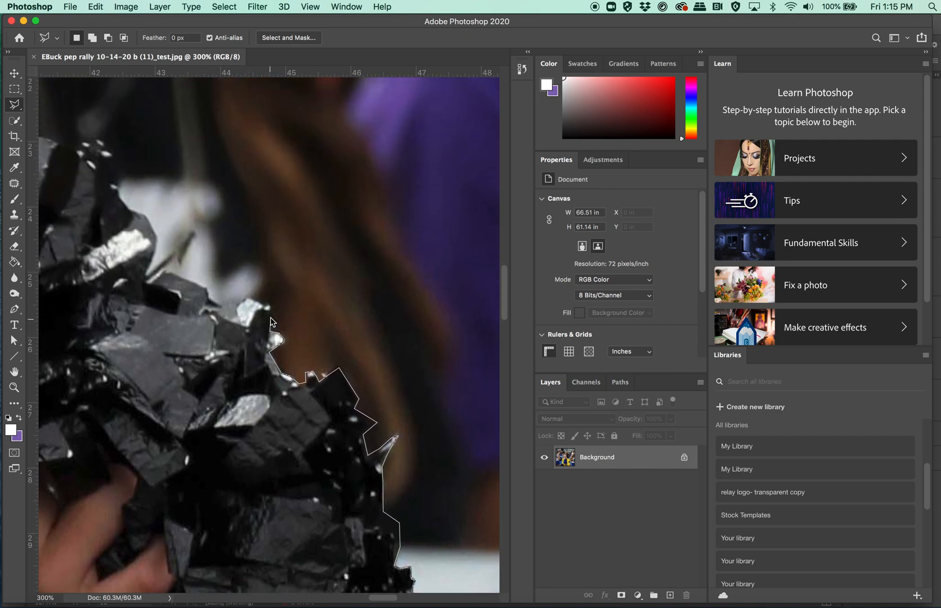
pyautogui.click(237, 317)
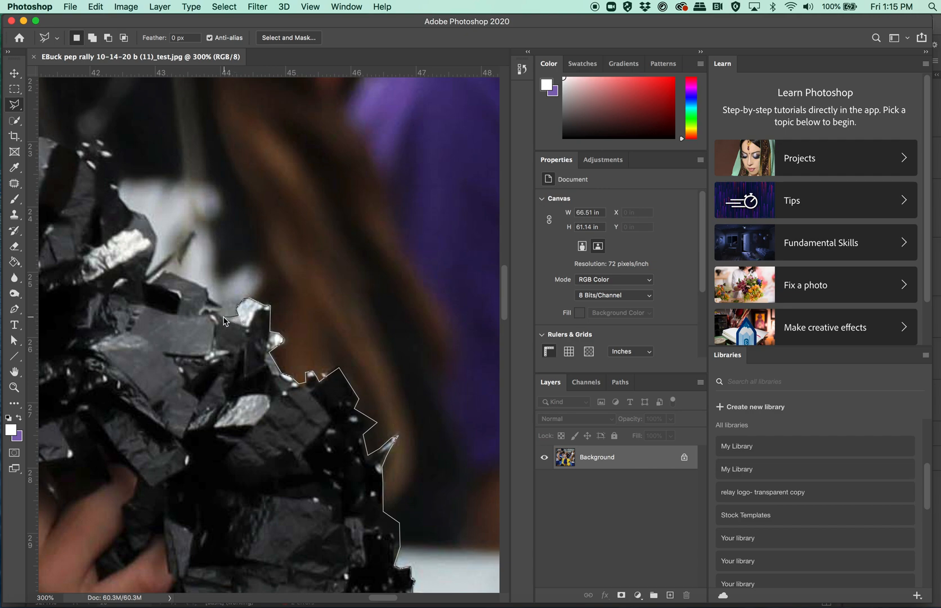
# Trace the pom-pom edge beside the white blurred background up to its dark upper strands, and remove the last anchor point
pyautogui.click(207, 290)
pyautogui.click(163, 273)
pyautogui.click(146, 280)
pyautogui.click(118, 194)
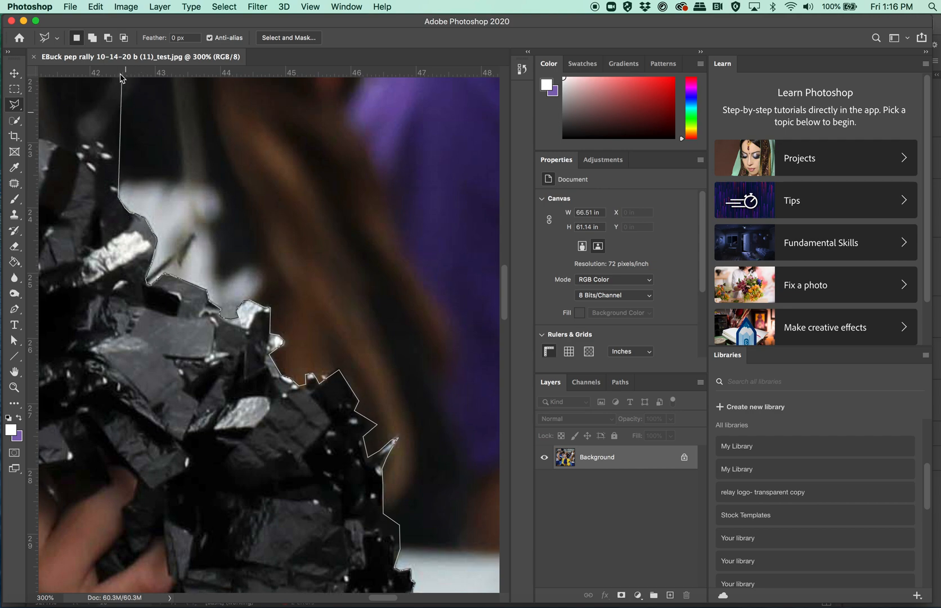
pyautogui.press('BackSpace')
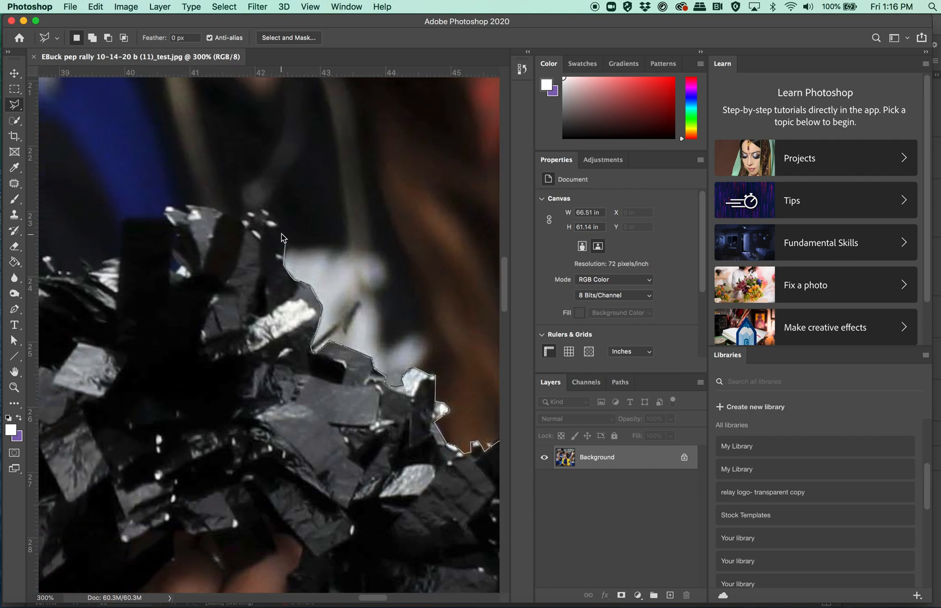
# Trace the pom-pom's rounded upper strands from beside the white blurred background to the silver strand at its peak
pyautogui.click(285, 236)
pyautogui.click(265, 212)
pyautogui.click(252, 208)
pyautogui.click(246, 211)
pyautogui.click(241, 221)
pyautogui.click(206, 206)
pyautogui.click(186, 205)
# Outline the square black strand on top of the pom-pom and continue along the strands towards the cheerleader's shoulder
pyautogui.click(163, 206)
pyautogui.click(163, 218)
pyautogui.click(123, 218)
pyautogui.click(120, 253)
pyautogui.click(82, 256)
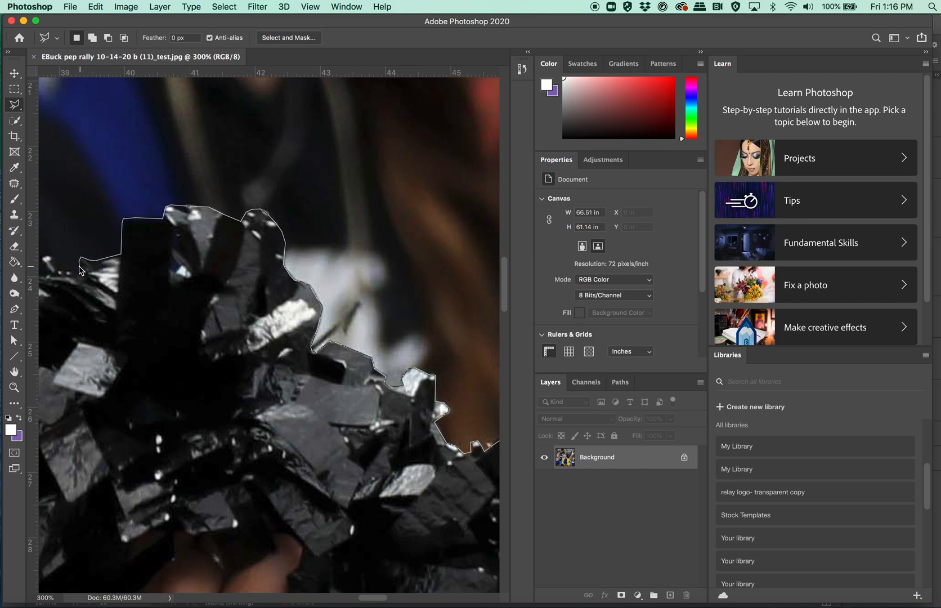
pyautogui.click(80, 266)
pyautogui.moveTo(58, 268); pyautogui.dragTo(277, 266)
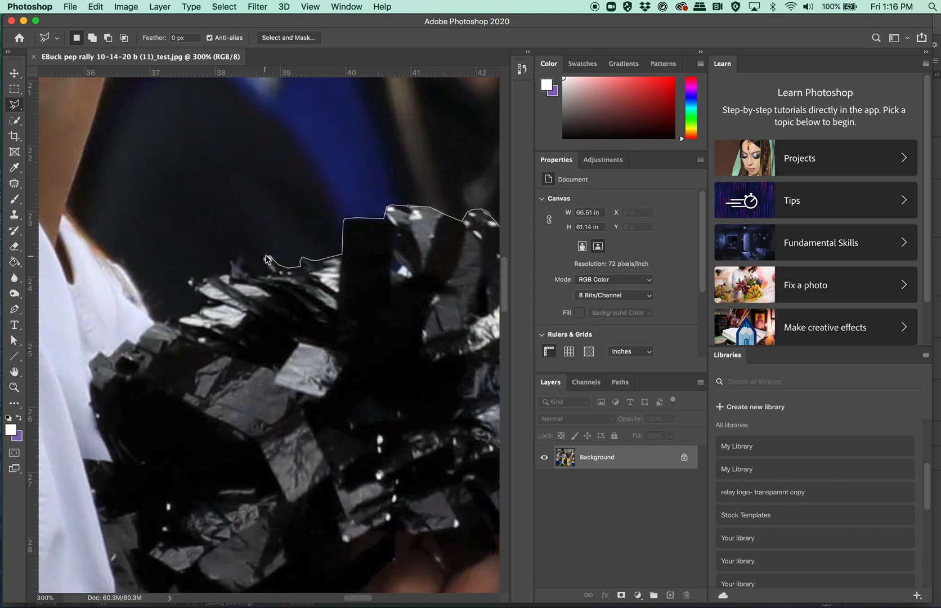
# Trace the pom-pom's silver strands down to the shirt and follow the white collar up to the neck
pyautogui.click(231, 263)
pyautogui.click(231, 274)
pyautogui.click(218, 274)
pyautogui.click(190, 279)
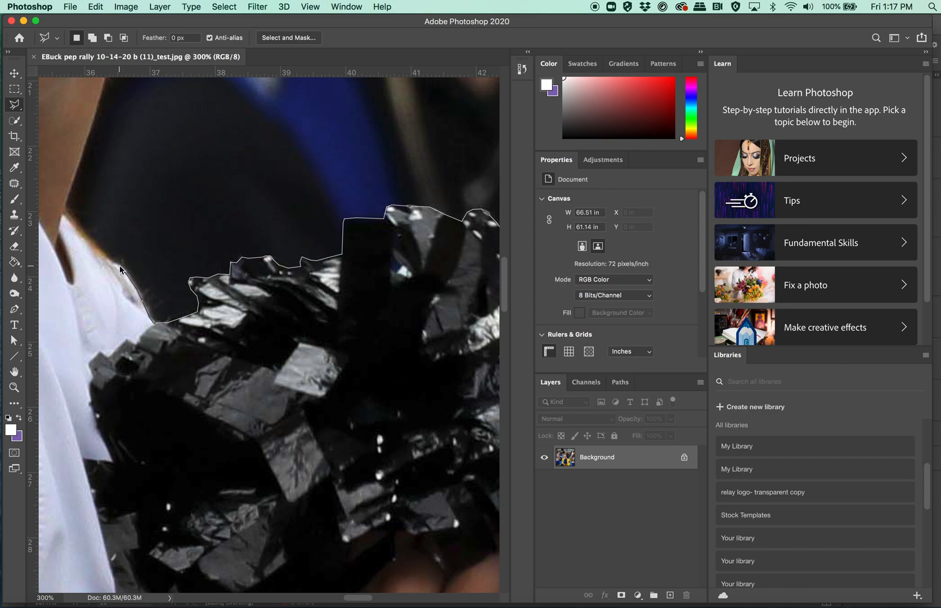
pyautogui.click(106, 258)
pyautogui.click(62, 212)
# Trace the cheerleader's neck and jawline up to and around her earlobe
pyautogui.scroll(5, 96, 112)
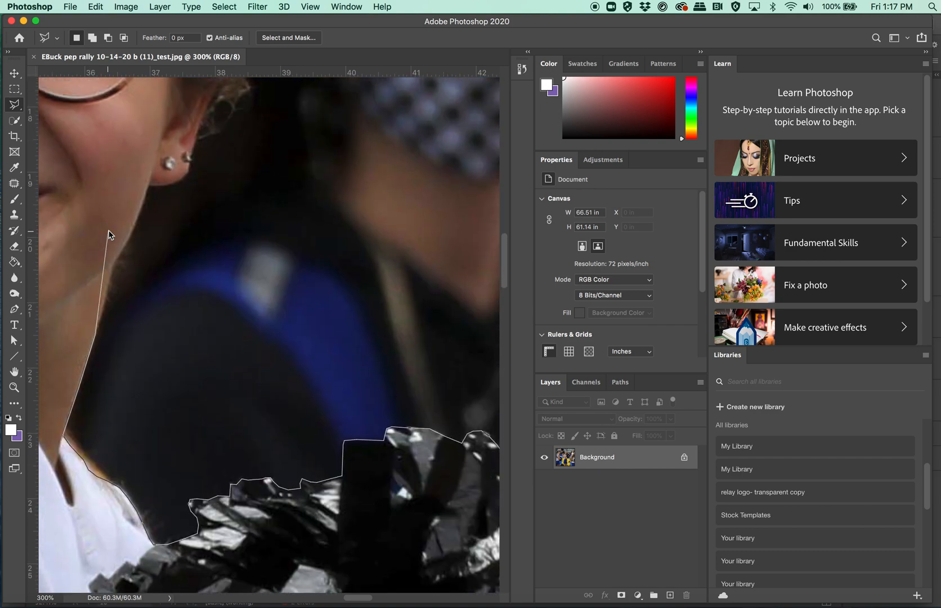
pyautogui.click(113, 263)
pyautogui.click(150, 185)
pyautogui.click(179, 183)
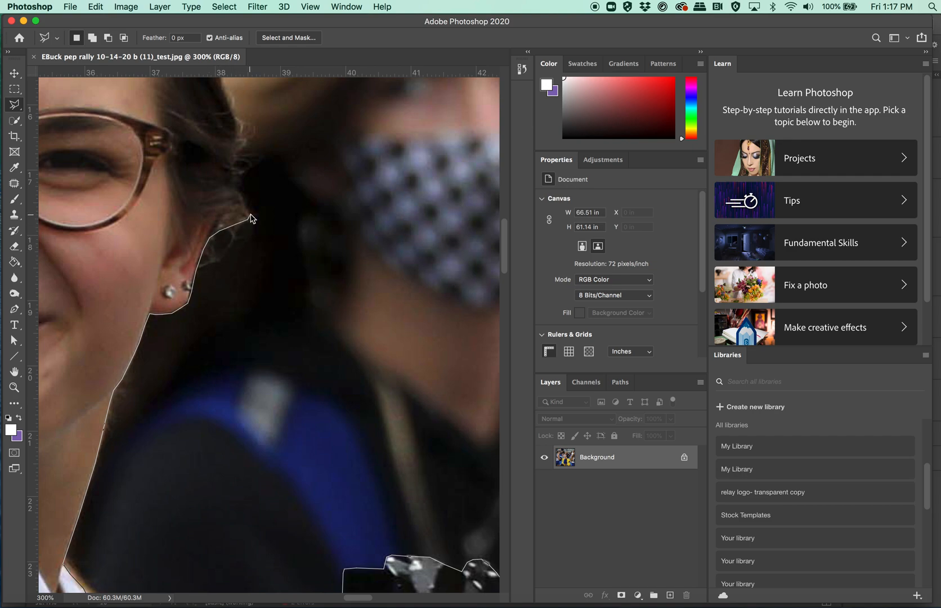
# Trace the hair wisps beside the glasses and the outer edge of the hair up towards the crown
pyautogui.click(232, 188)
pyautogui.click(250, 162)
pyautogui.click(238, 152)
pyautogui.scroll(4, 232, 152)
pyautogui.scroll(4, 231, 155)
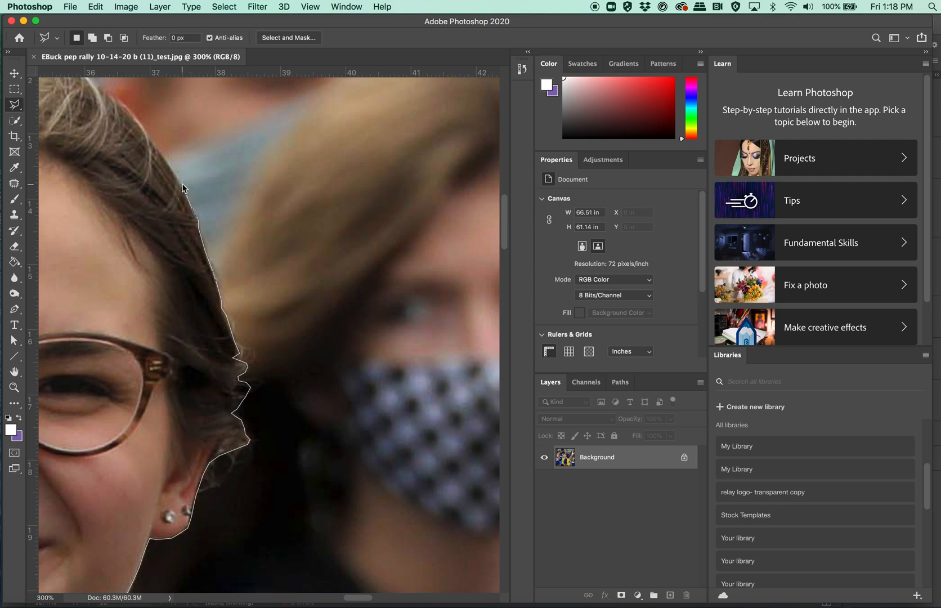
pyautogui.click(146, 132)
pyautogui.click(122, 102)
pyautogui.click(114, 98)
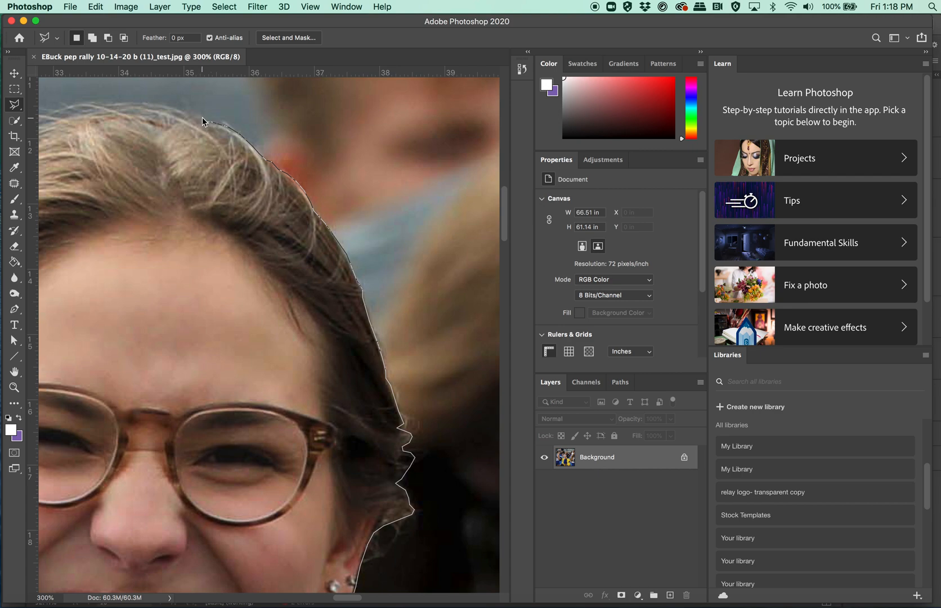
# Extend the outline from the crown around the photo's top-left and bottom-left corners and close the selection at the leg
pyautogui.click(156, 104)
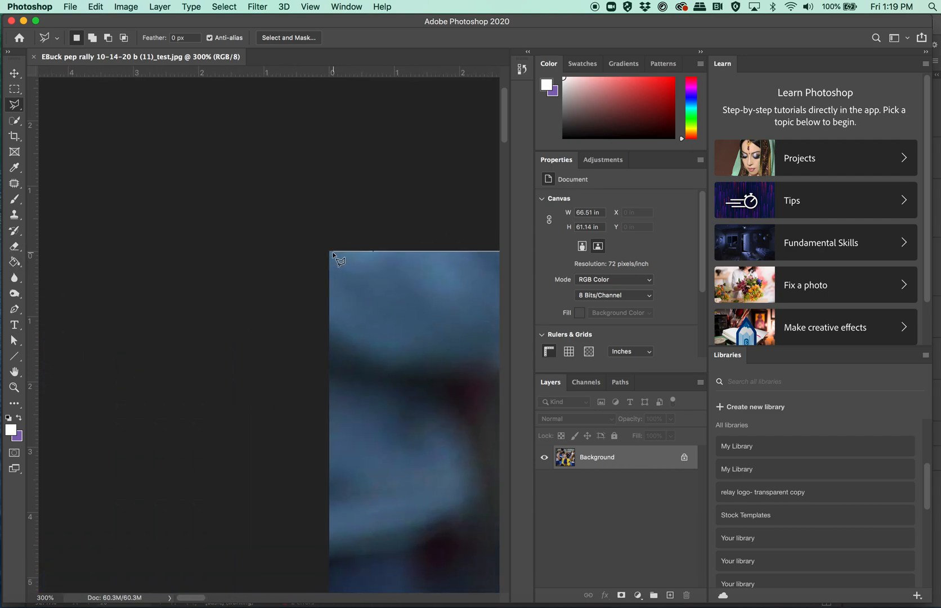
pyautogui.click(328, 252)
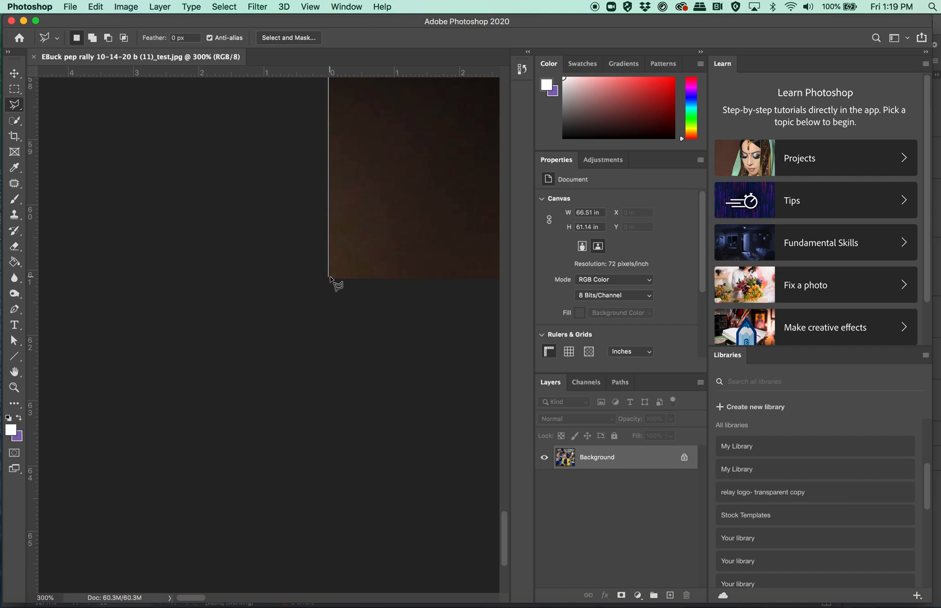
pyautogui.click(331, 277)
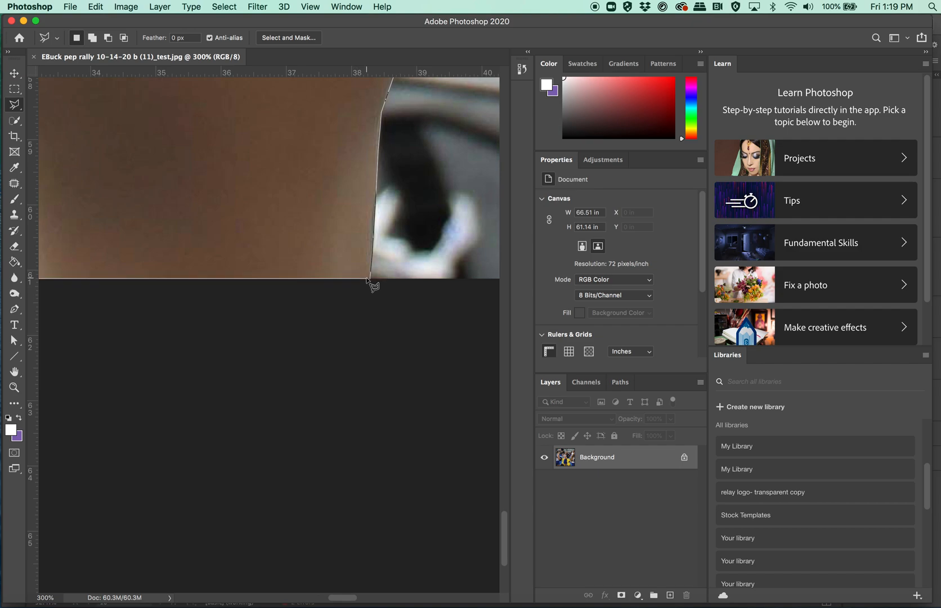
pyautogui.doubleClick(369, 278)
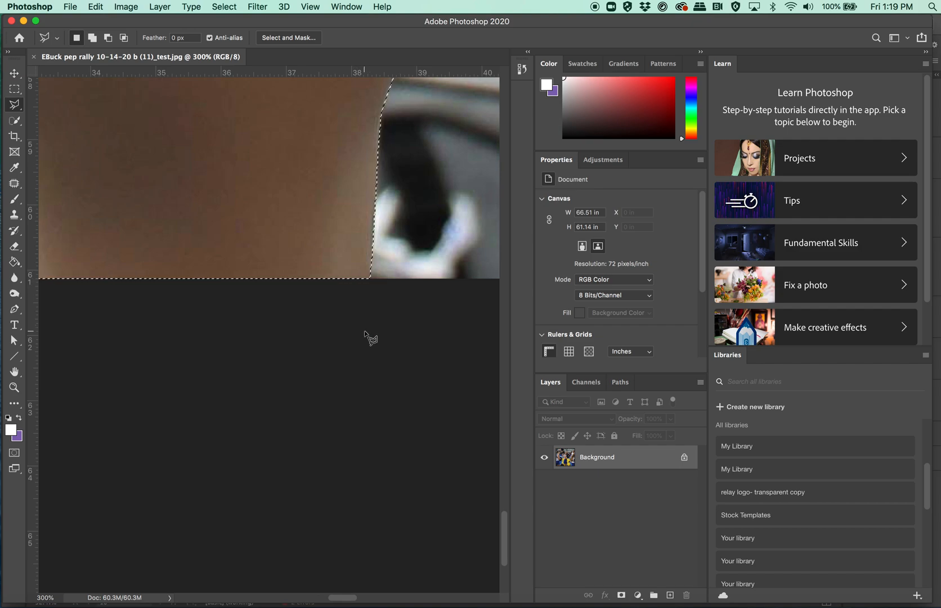
# Convert the selection into a work path with a tolerance of 1.0 pixels
pyautogui.press('super+0')
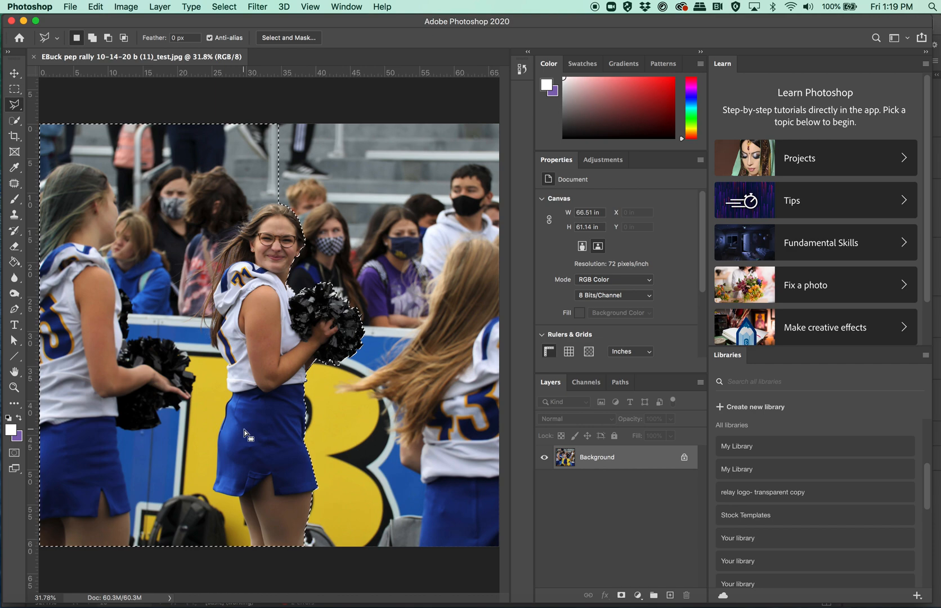
pyautogui.click(620, 383)
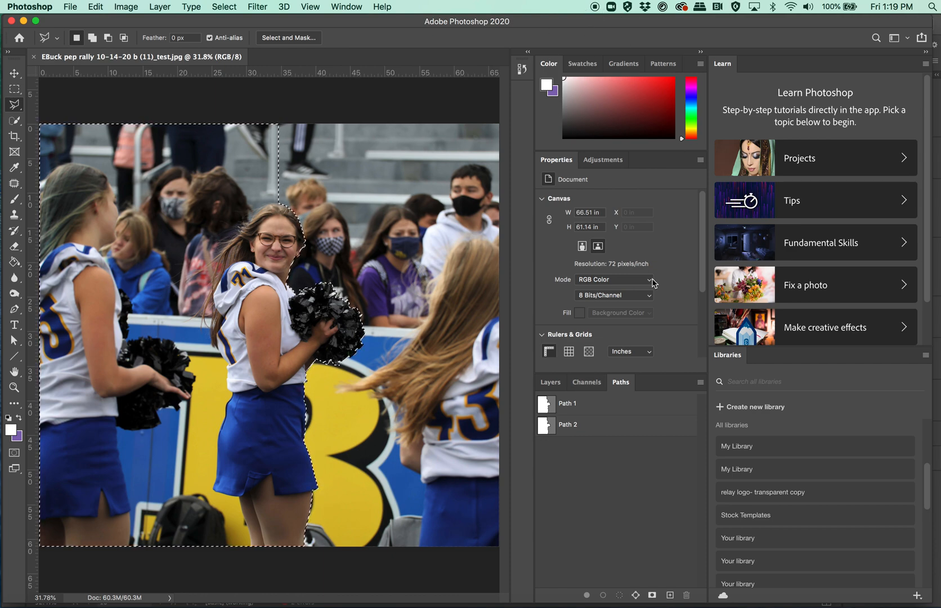
pyautogui.click(700, 384)
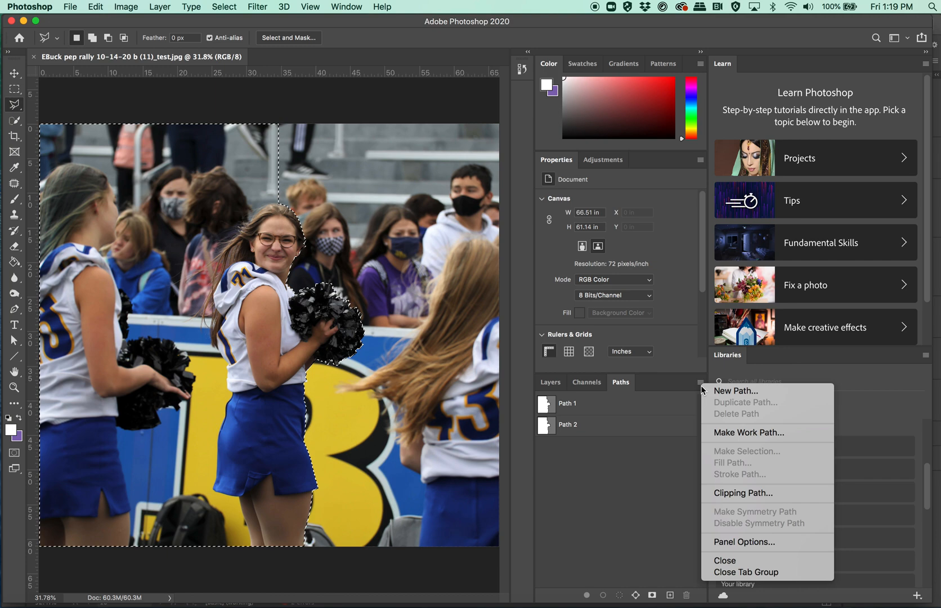
pyautogui.click(722, 432)
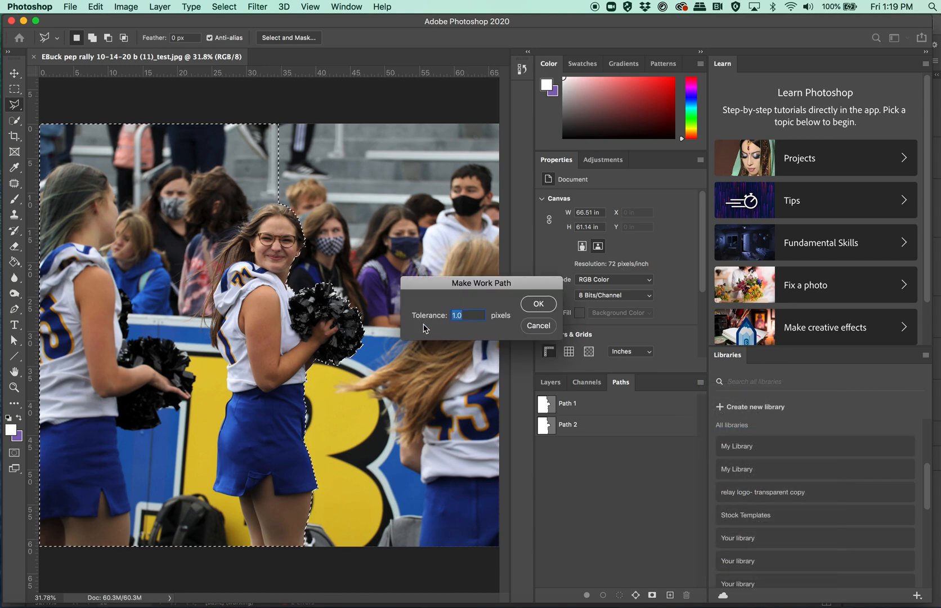
pyautogui.click(530, 304)
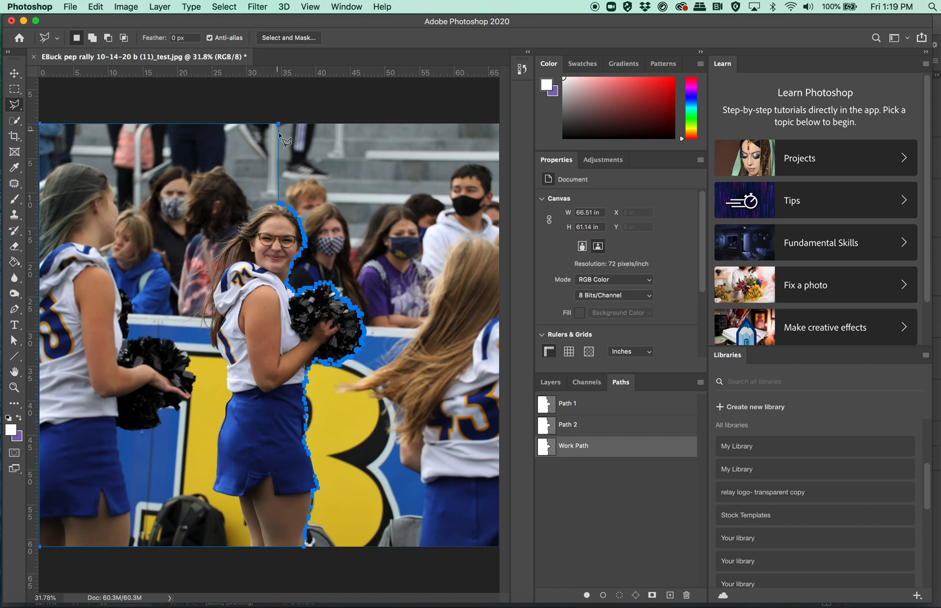
# Adjust the work path's anchor points along the side and top of the hair with the Direct Selection tool
pyautogui.click(17, 341)
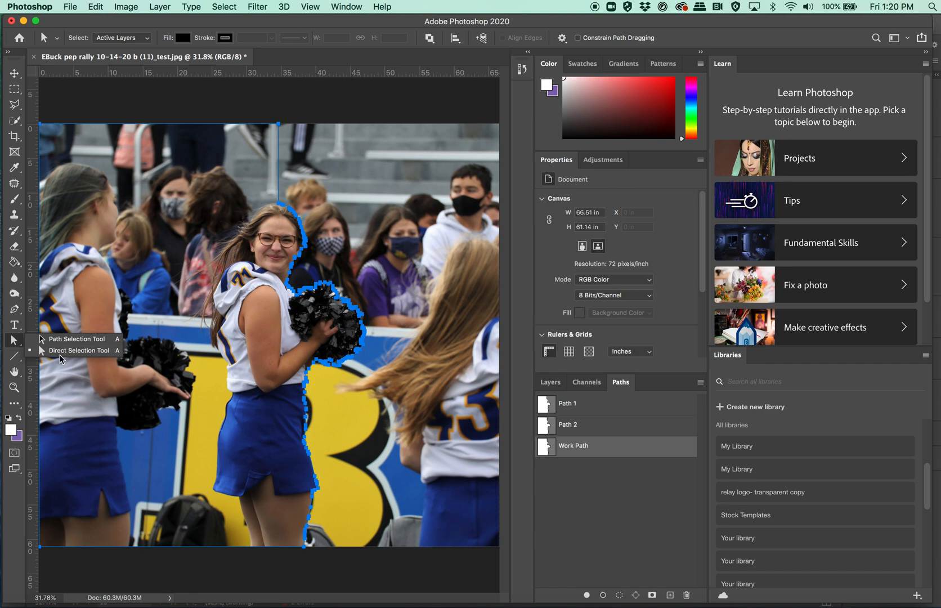
pyautogui.click(61, 354)
pyautogui.press('super+equal')
pyautogui.press('super+equal')
pyautogui.press('super+equal')
pyautogui.press('super+equal')
pyautogui.press('super+equal')
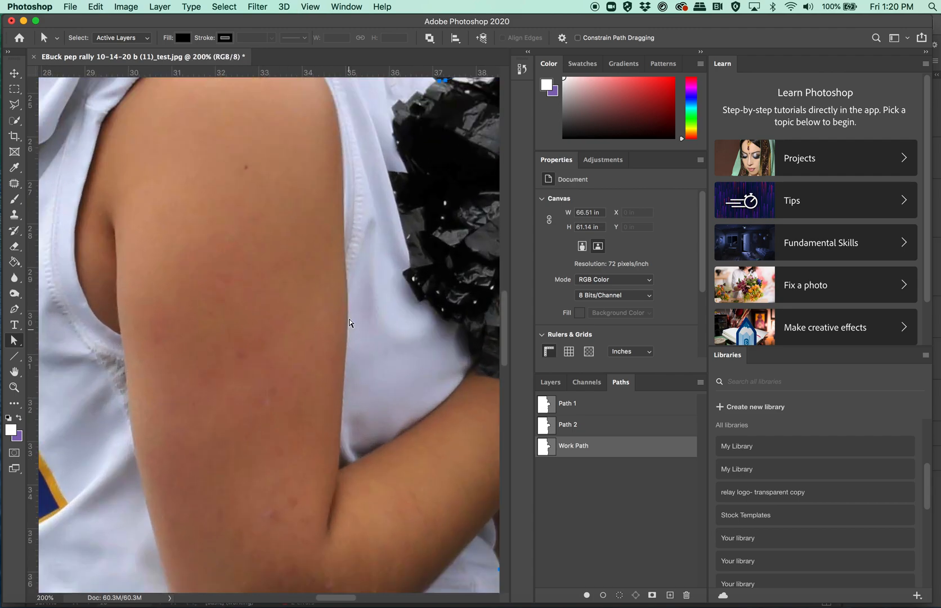
pyautogui.scroll(10, 349, 325)
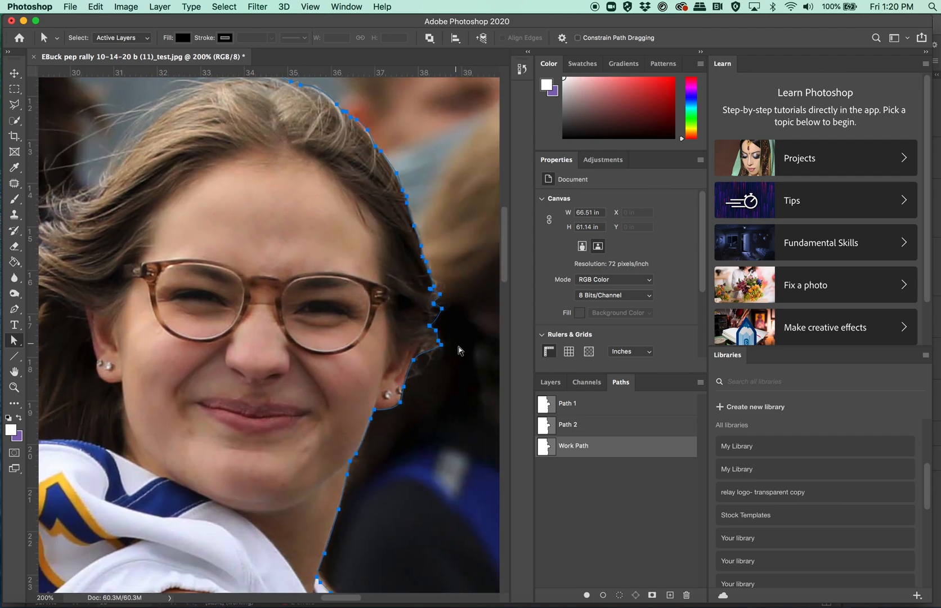
pyautogui.scroll(3, 443, 253)
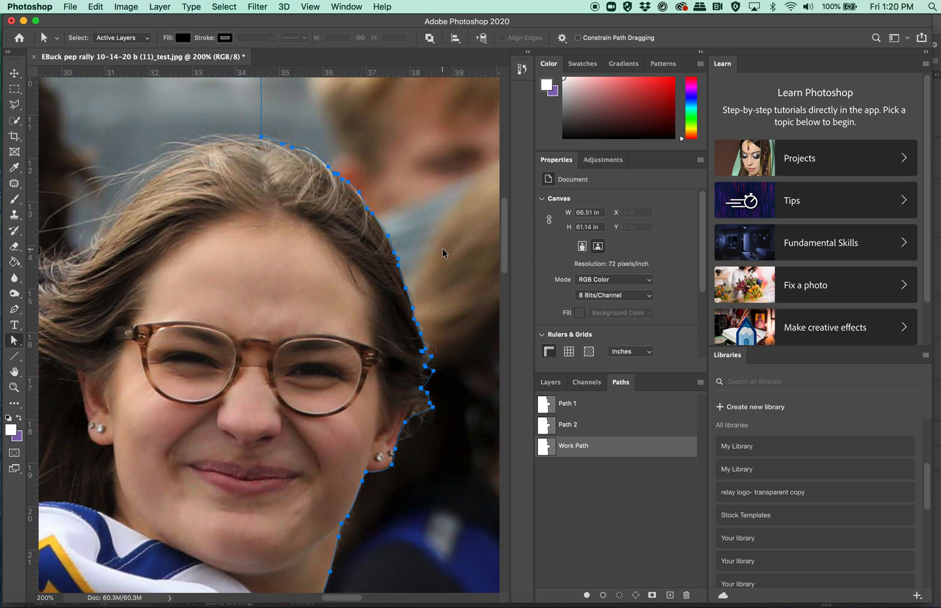
pyautogui.press('super+equal')
pyautogui.press('super+equal')
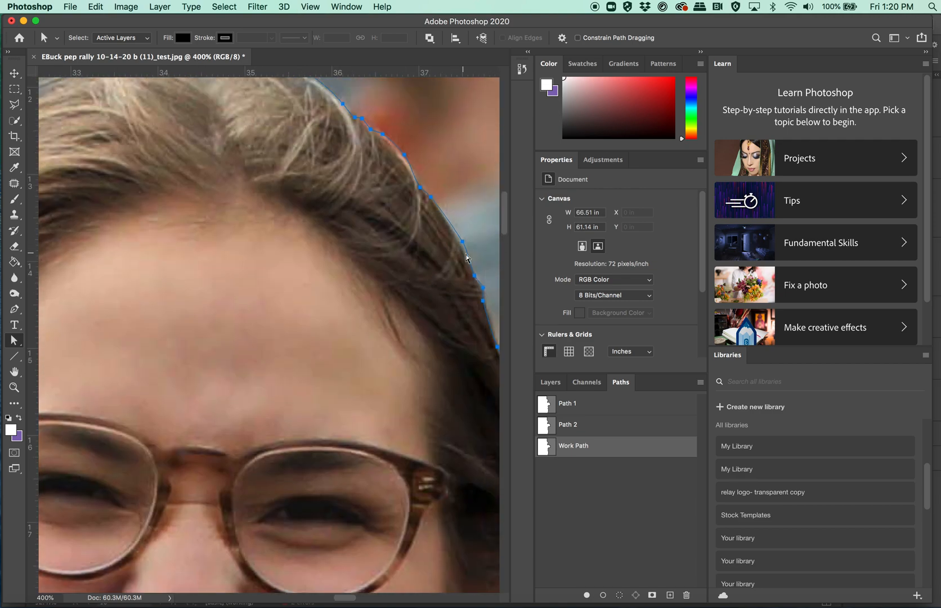
pyautogui.moveTo(460, 242); pyautogui.dragTo(460, 243)
pyautogui.press('super+z')
pyautogui.click(474, 184)
pyautogui.click(460, 242)
pyautogui.moveTo(460, 243); pyautogui.dragTo(459, 242)
pyautogui.scroll(3, 472, 209)
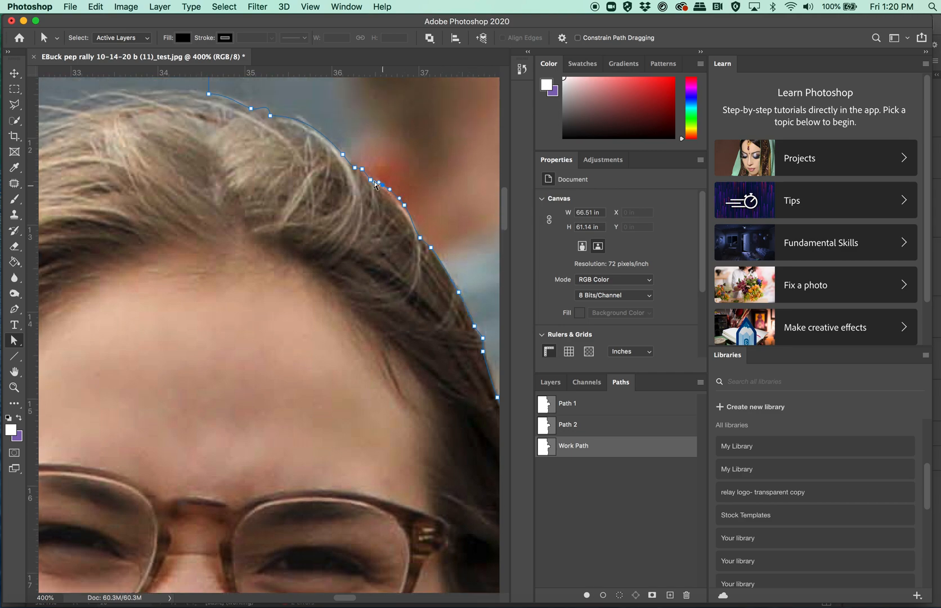
pyautogui.moveTo(251, 109); pyautogui.dragTo(264, 99)
# Add and move anchor points to fit the work path around the outer earring and earlobe
pyautogui.scroll(-10, 307, 183)
pyautogui.hscroll(5, 308, 183)
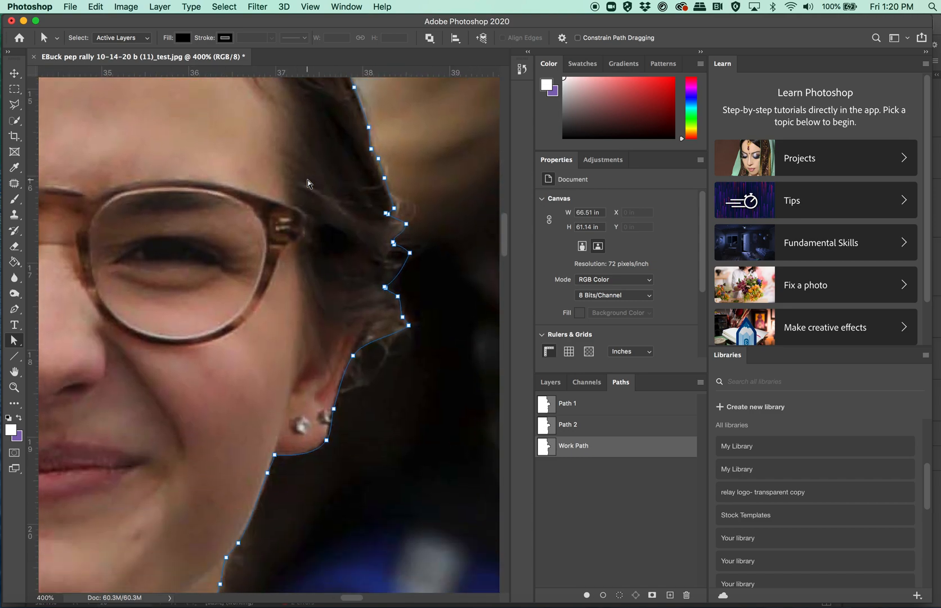
pyautogui.click(333, 419)
pyautogui.moveTo(333, 435); pyautogui.dragTo(323, 454)
pyautogui.moveTo(330, 419); pyautogui.dragTo(331, 404)
pyautogui.click(334, 409)
pyautogui.rightClick(328, 443)
pyautogui.click(335, 445)
pyautogui.press('super+z')
pyautogui.moveTo(324, 442); pyautogui.dragTo(328, 445)
pyautogui.moveTo(331, 406); pyautogui.dragTo(334, 403)
pyautogui.scroll(-10, 378, 437)
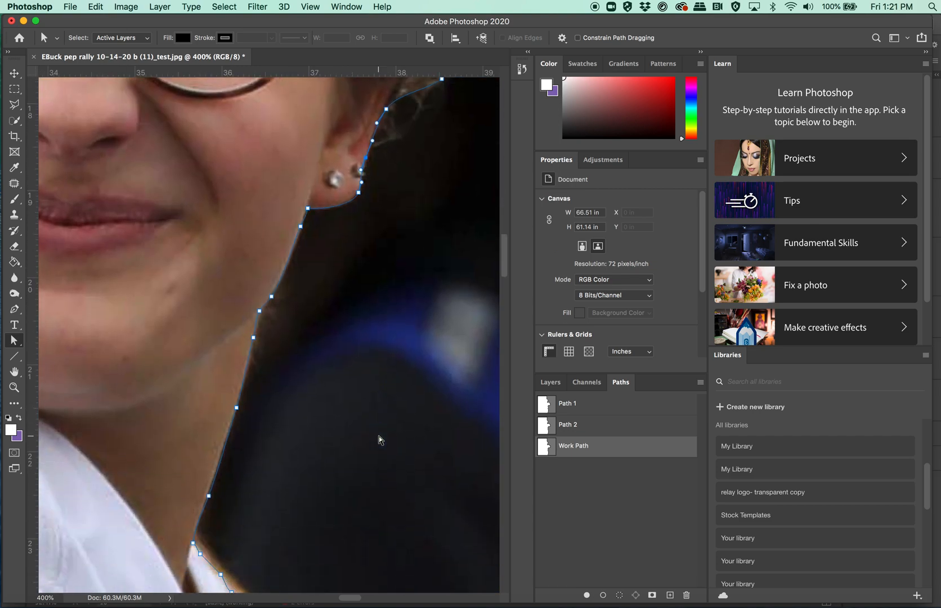
# Correct the path's anchor points along the white collar edge beside the neck
pyautogui.scroll(-5, 379, 439)
pyautogui.scroll(-2, 381, 440)
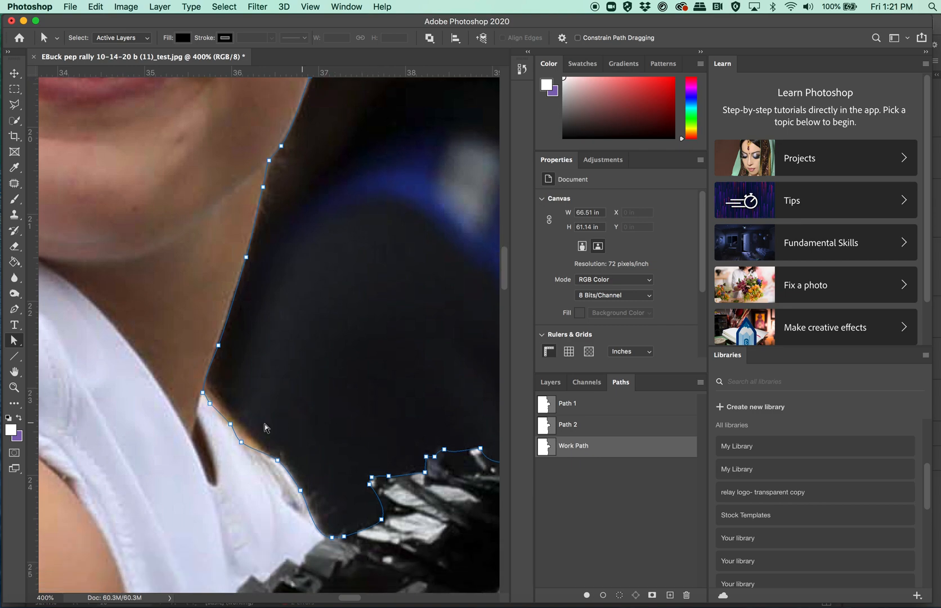
pyautogui.click(227, 425)
pyautogui.click(277, 461)
pyautogui.scroll(-15, 332, 454)
pyautogui.hscroll(2, 332, 454)
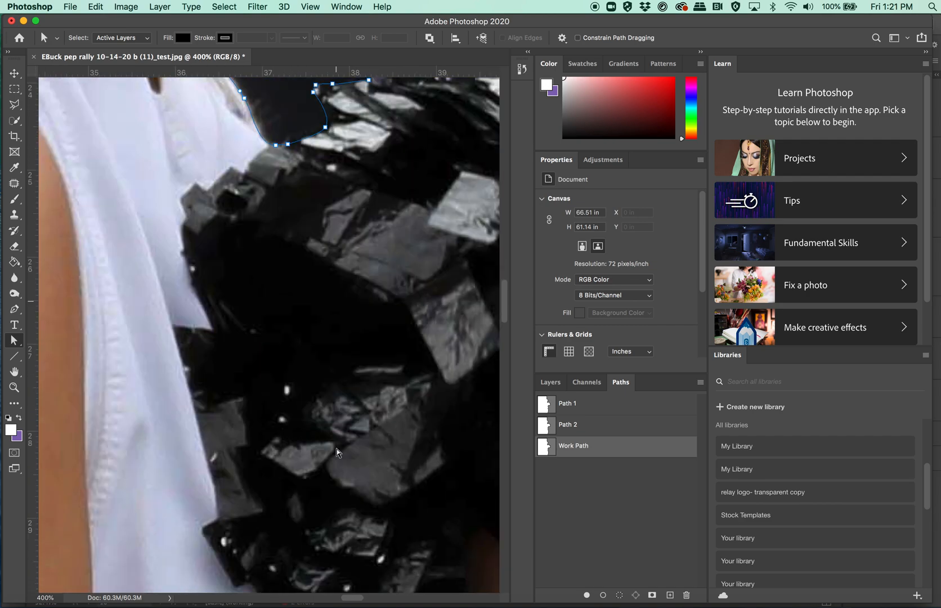
# Shift the anchor point where the forearm meets the underside of the pom-pom slightly inward
pyautogui.scroll(-20, 337, 452)
pyautogui.hscroll(2, 337, 452)
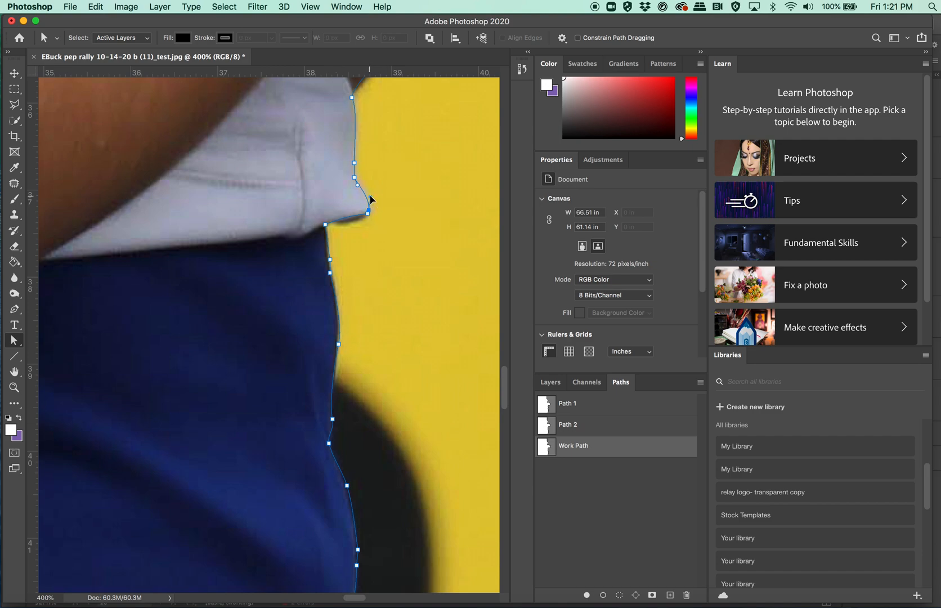
pyautogui.scroll(7, 371, 199)
pyautogui.hscroll(1, 371, 198)
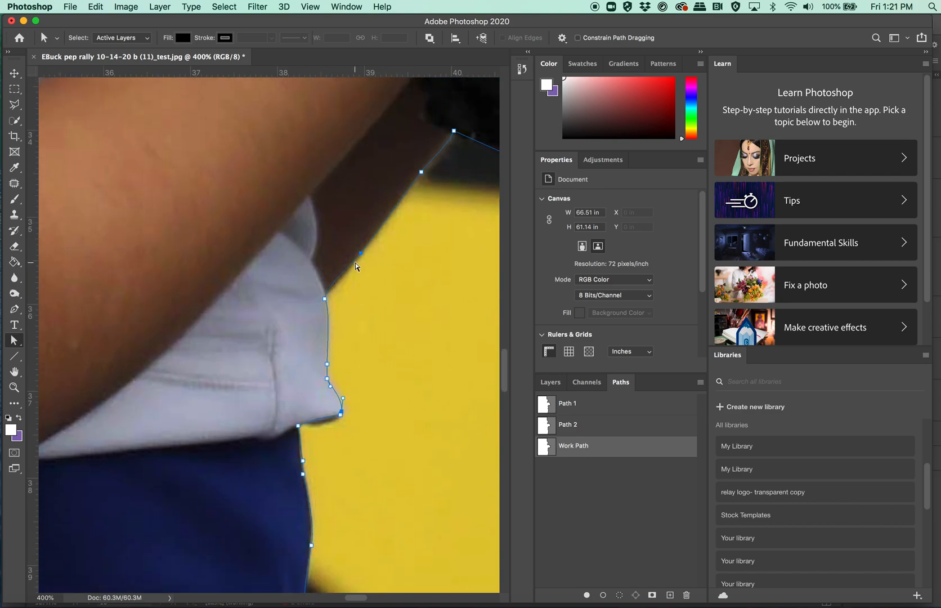
pyautogui.click(454, 132)
pyautogui.moveTo(454, 133); pyautogui.dragTo(449, 131)
pyautogui.scroll(-20, 449, 135)
pyautogui.scroll(-15, 449, 135)
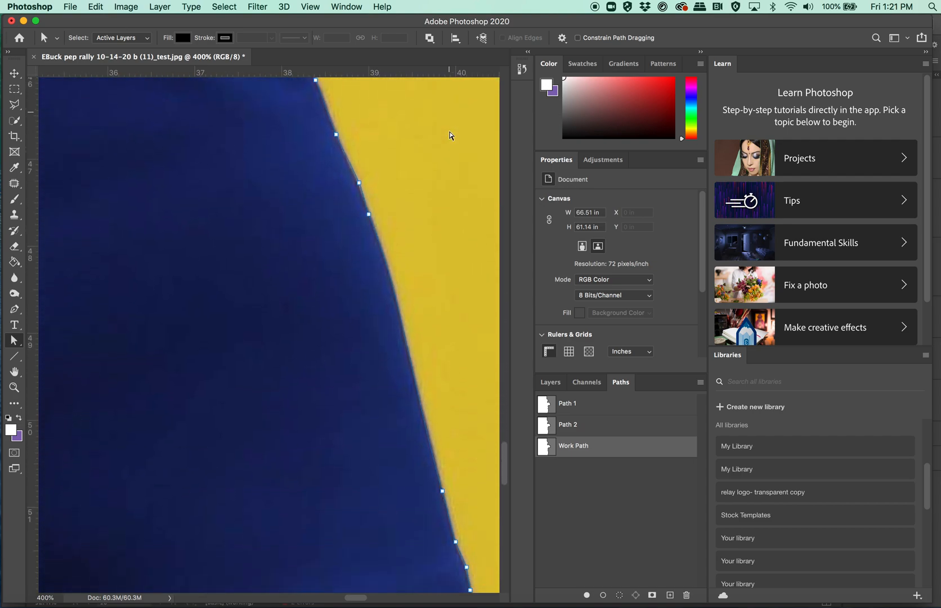
# Save the work path under the name Path 3
pyautogui.press('super+0')
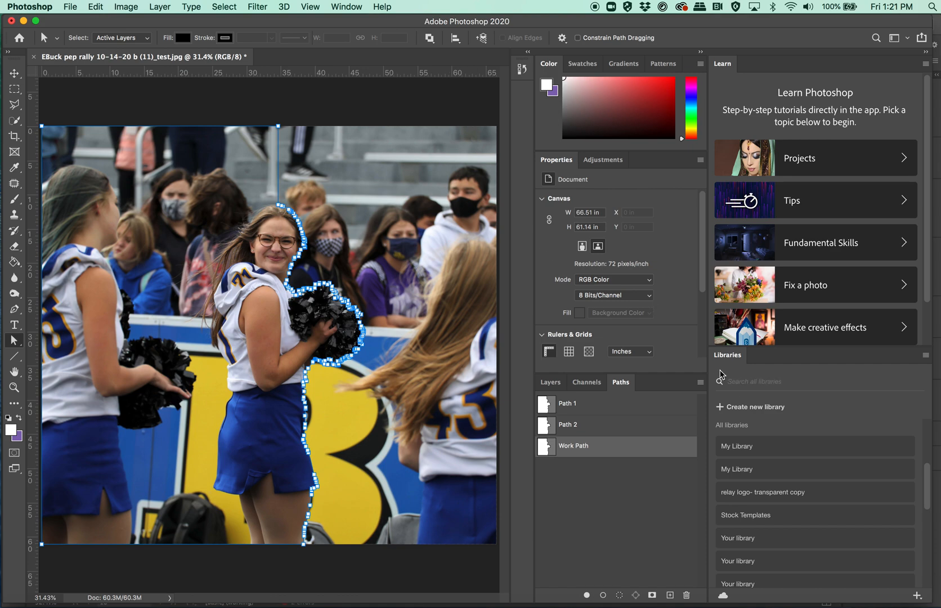
pyautogui.click(700, 382)
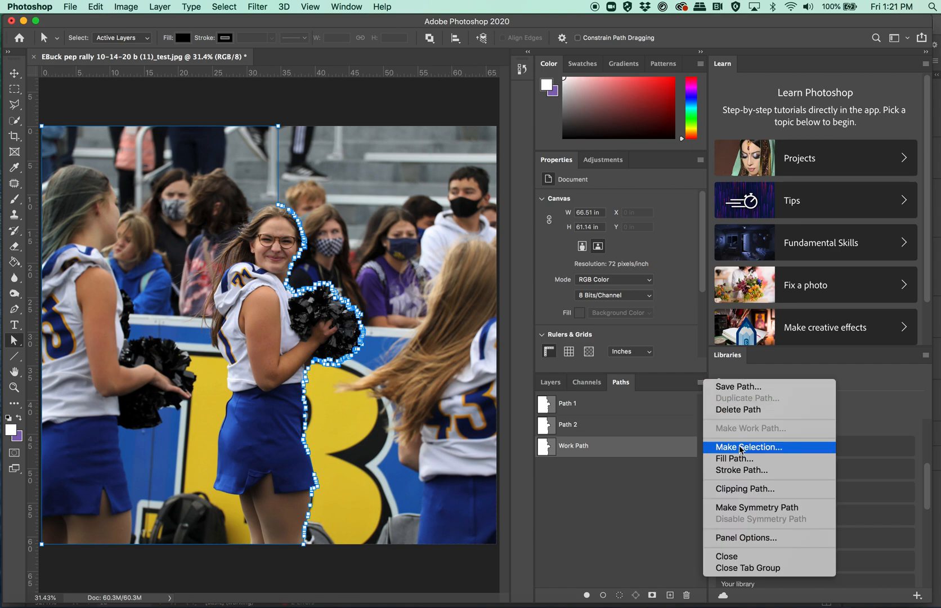
pyautogui.click(738, 386)
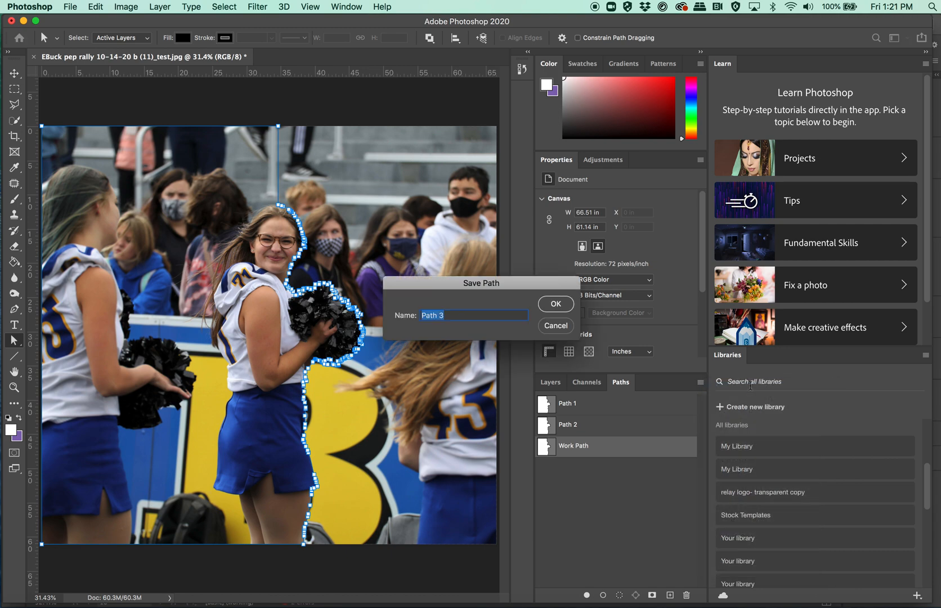
pyautogui.click(564, 308)
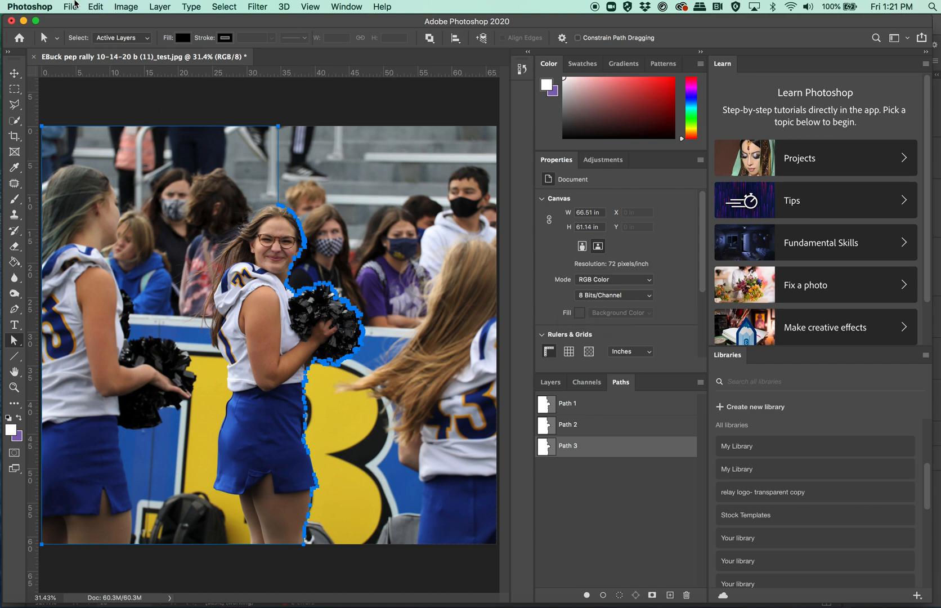
# Activate the Move tool and switch to the yearbook page in InDesign
pyautogui.click(13, 75)
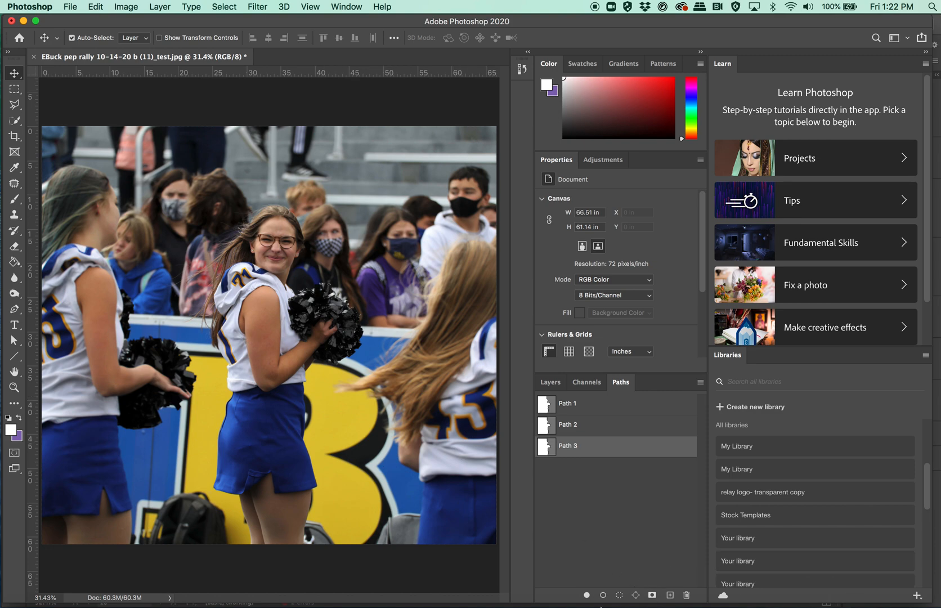
pyautogui.click(527, 606)
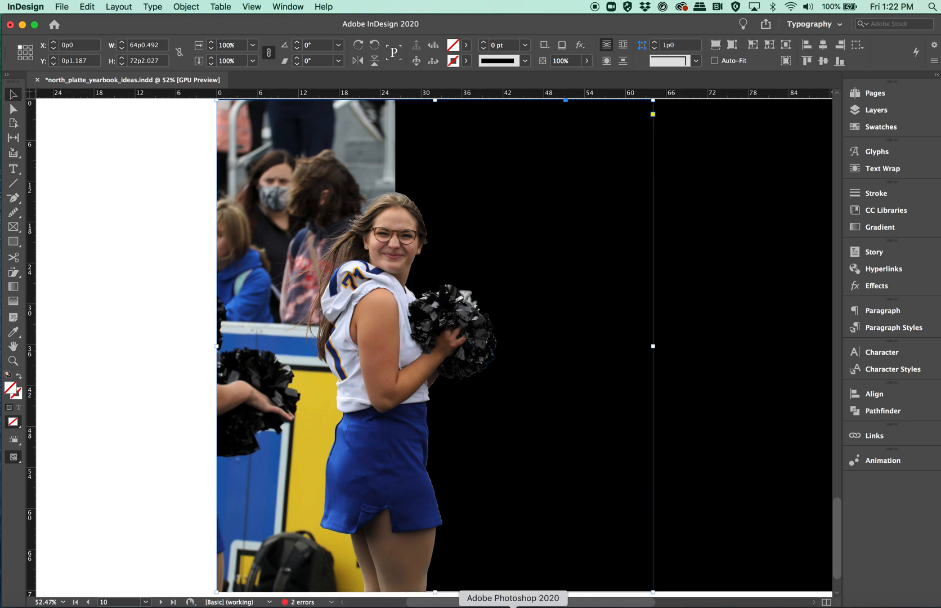
pyautogui.click(513, 605)
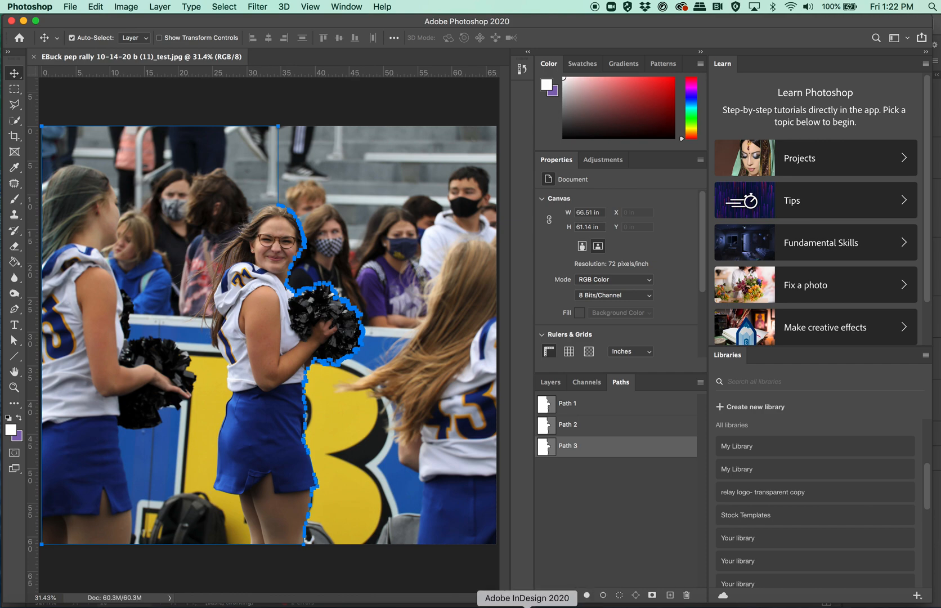
pyautogui.click(529, 605)
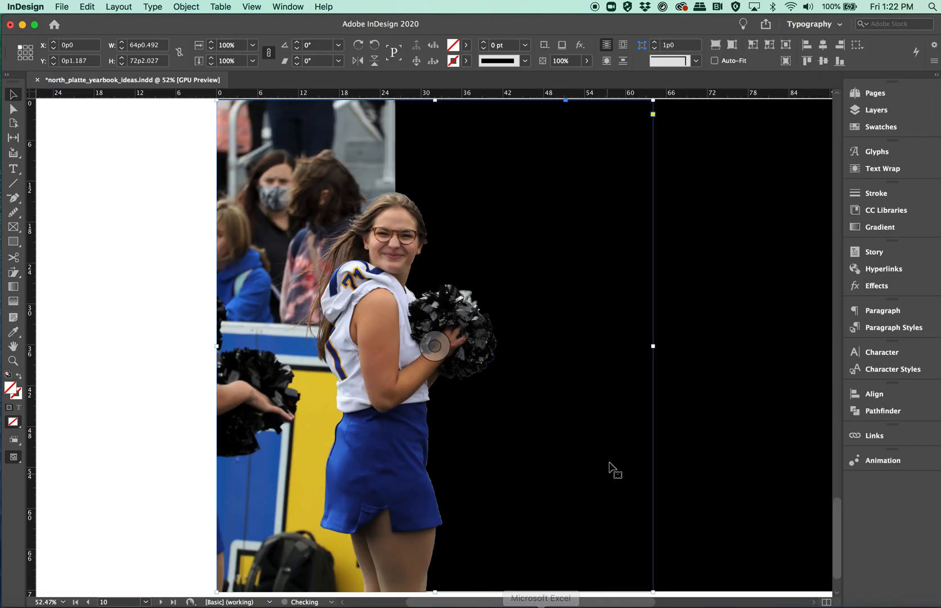
pyautogui.click(159, 371)
pyautogui.click(389, 233)
pyautogui.scroll(3, 390, 236)
pyautogui.scroll(-5, 391, 238)
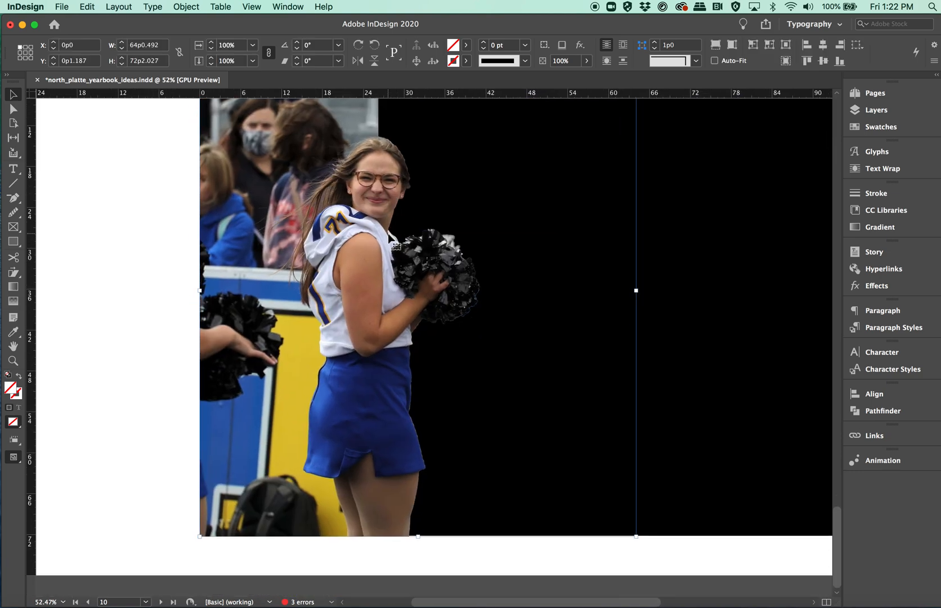
pyautogui.scroll(3, 388, 233)
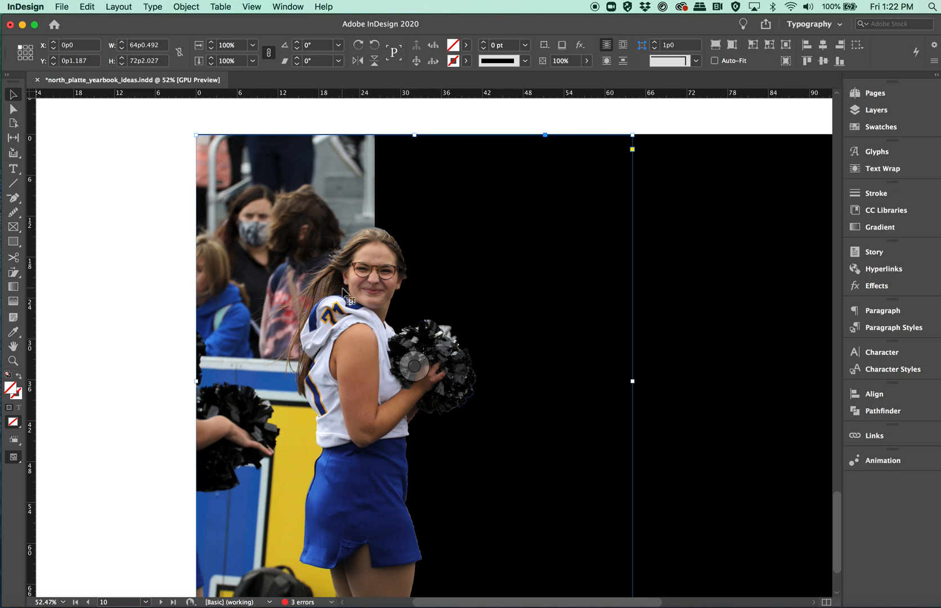
pyautogui.click(195, 5)
pyautogui.moveTo(237, 314)
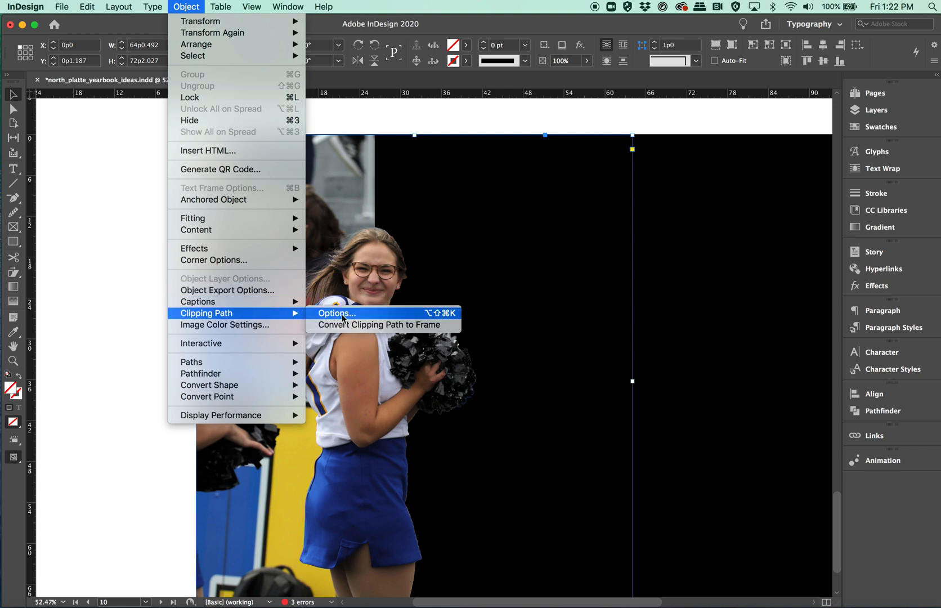
pyautogui.click(604, 226)
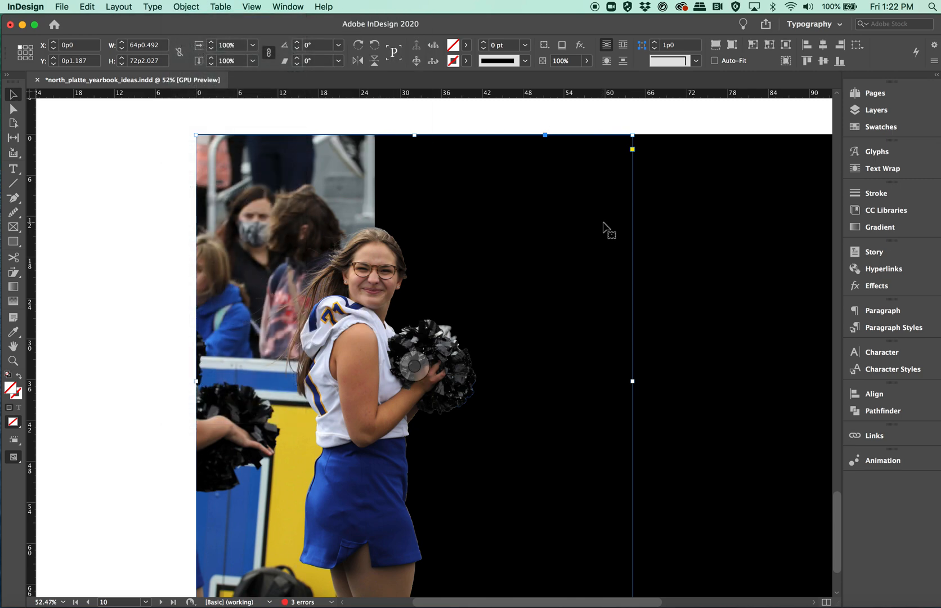
# Update the modified link of the placed cheerleader photo on page 10
pyautogui.click(874, 435)
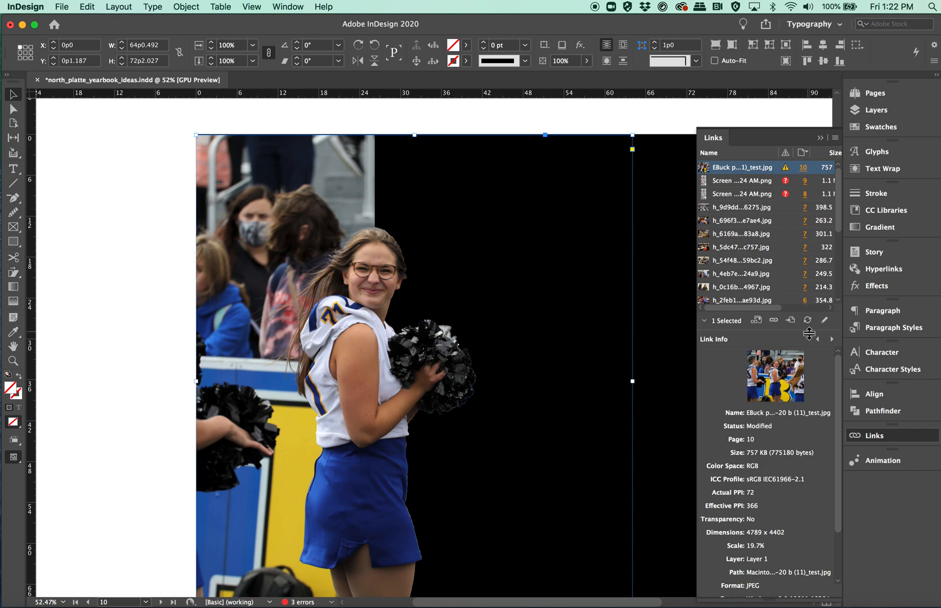
pyautogui.click(808, 321)
pyautogui.click(820, 138)
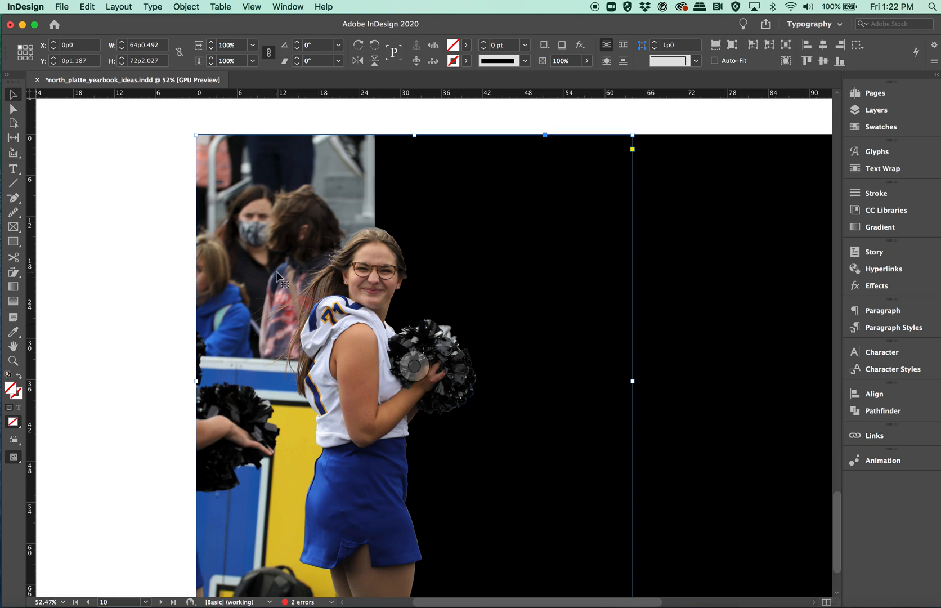
# Set the placed photo's clipping path to the Photoshop path Path 3 and deselect the photo
pyautogui.click(184, 7)
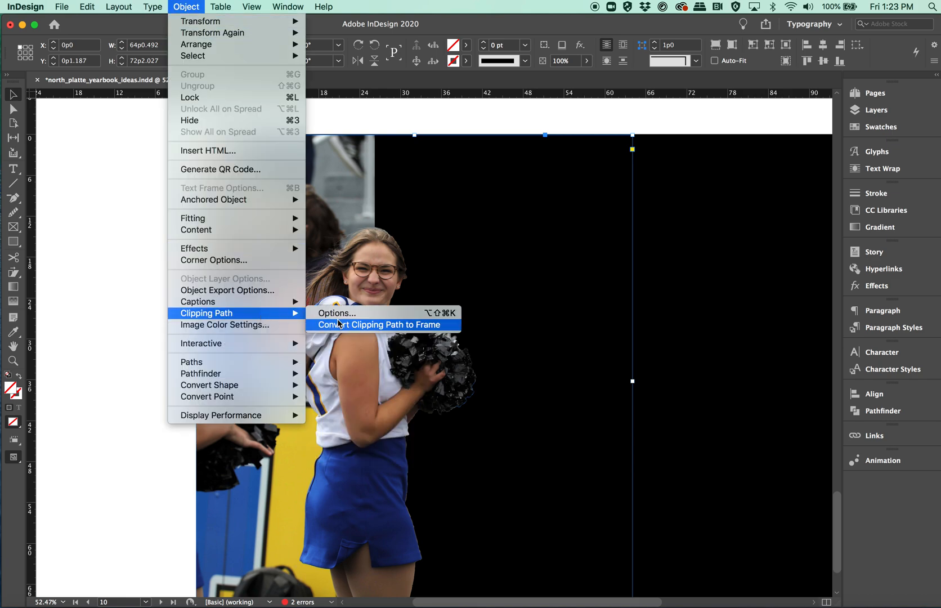
pyautogui.click(339, 317)
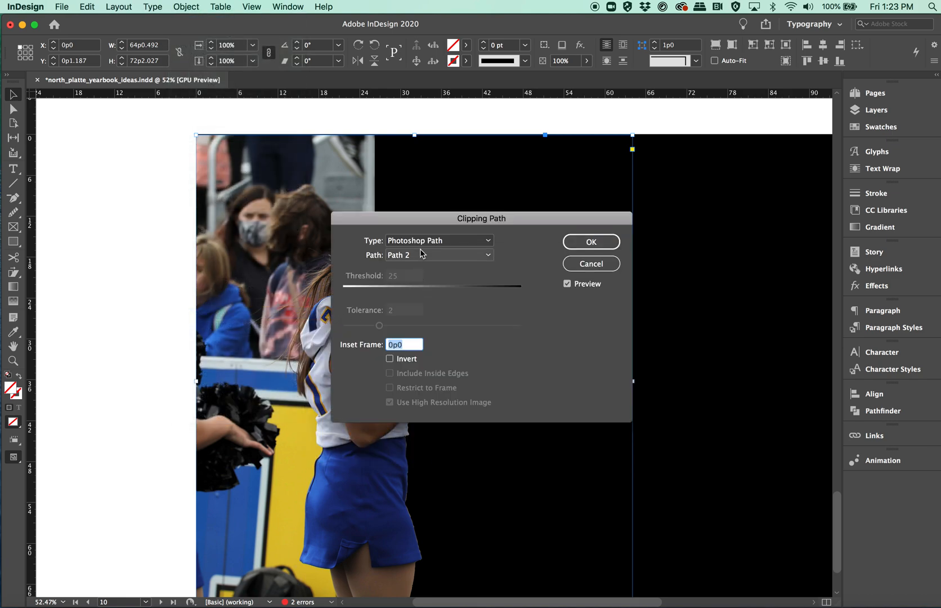
pyautogui.click(425, 243)
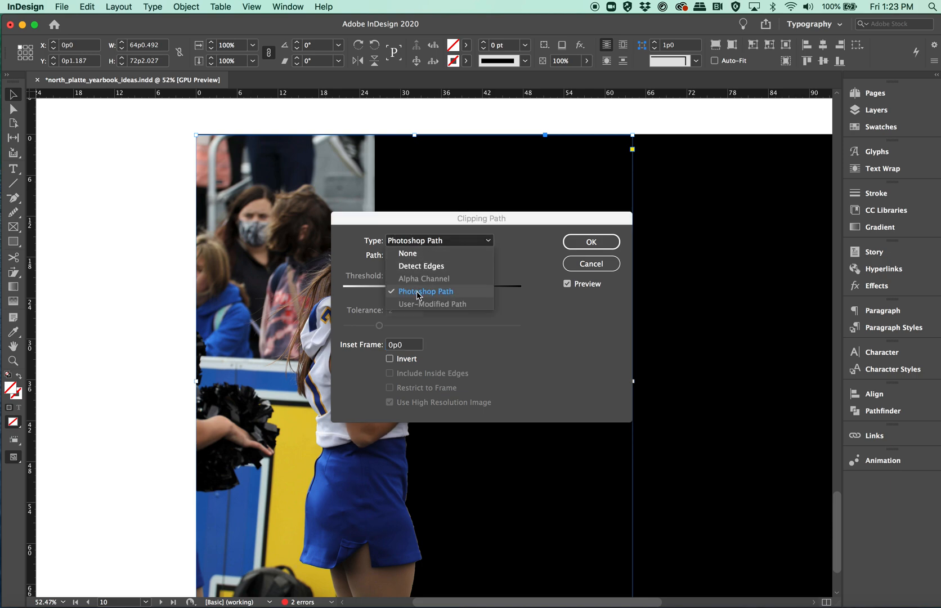
pyautogui.click(540, 260)
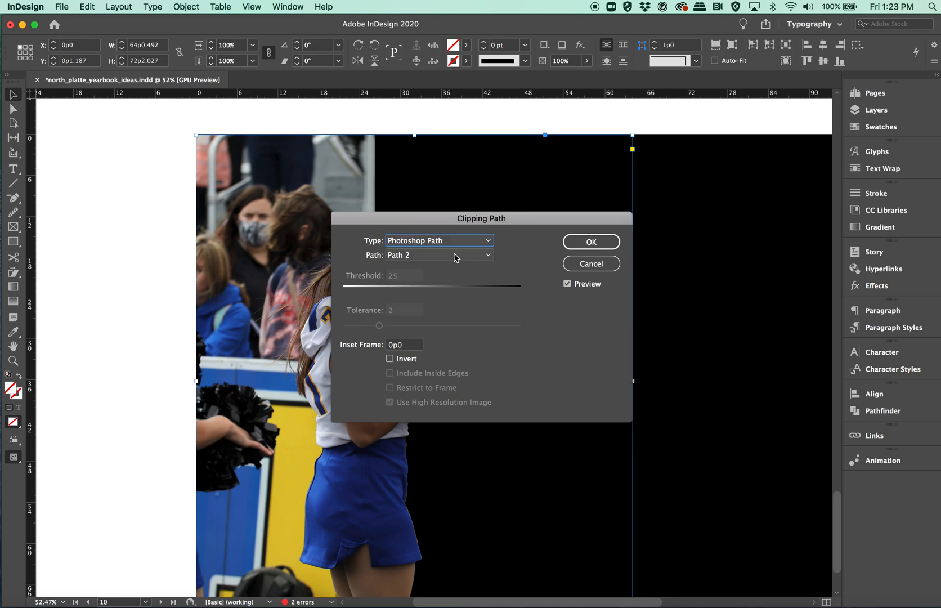
pyautogui.click(455, 256)
pyautogui.click(414, 293)
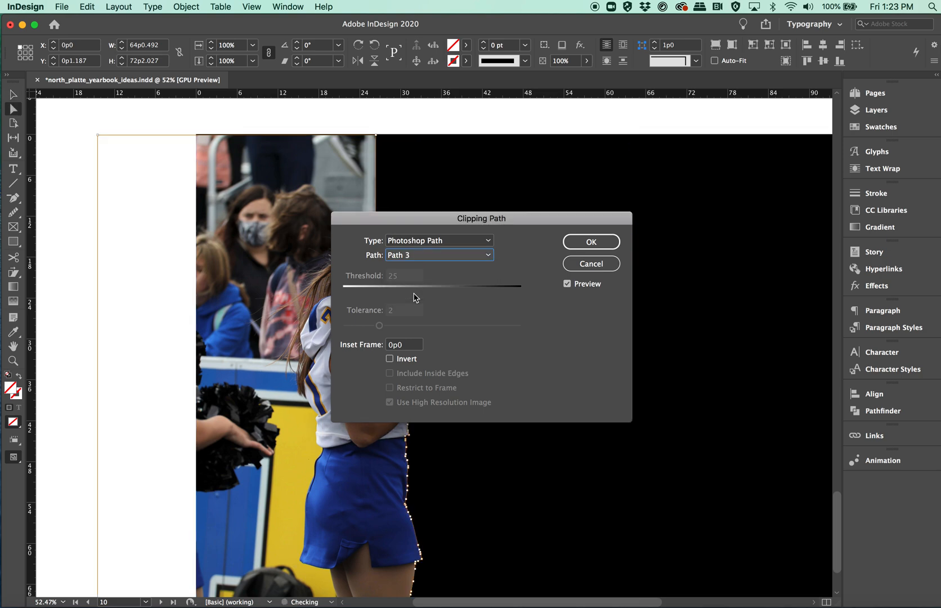
pyautogui.moveTo(459, 219); pyautogui.dragTo(656, 167)
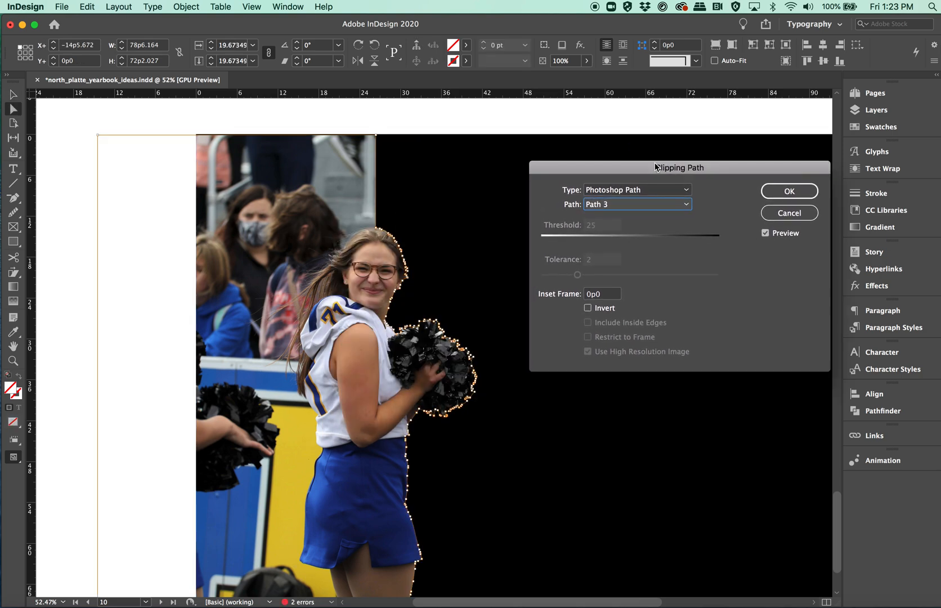
pyautogui.click(788, 191)
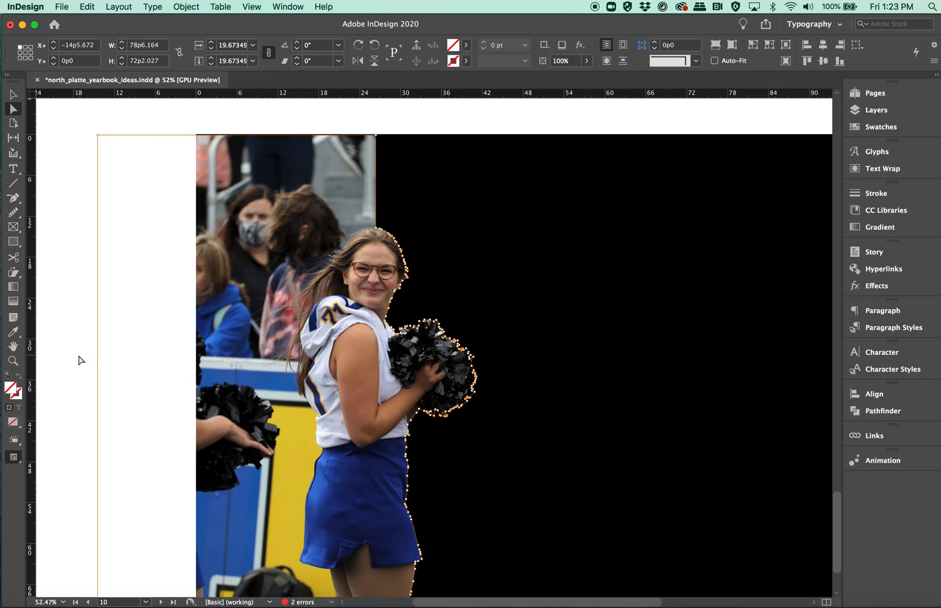
pyautogui.click(61, 131)
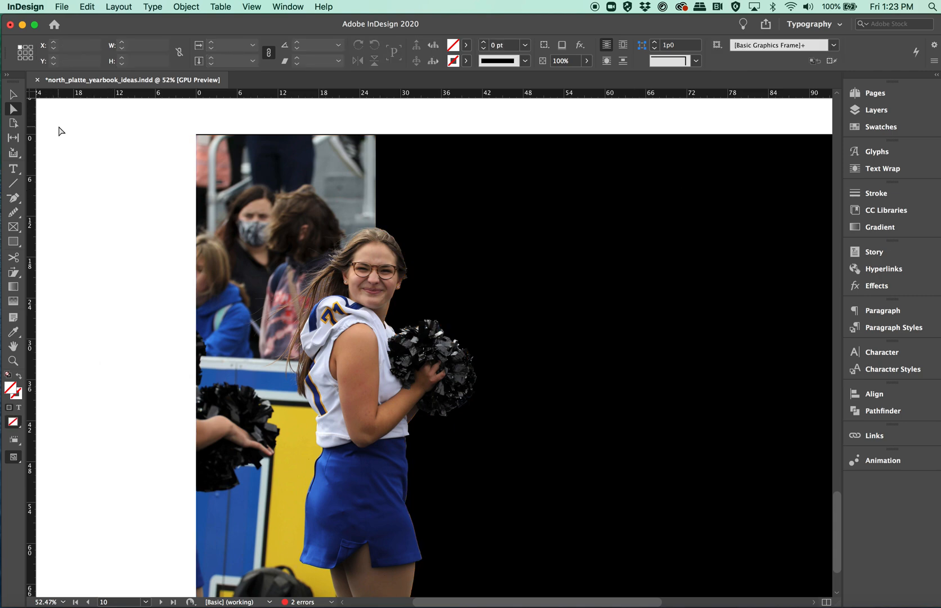
# Nudge the clipping path's anchor points slightly inward along the cheerleader's hair edge beside the forehead, facing the black background
pyautogui.click(388, 331)
pyautogui.click(187, 402)
pyautogui.scroll(-5, 66, 382)
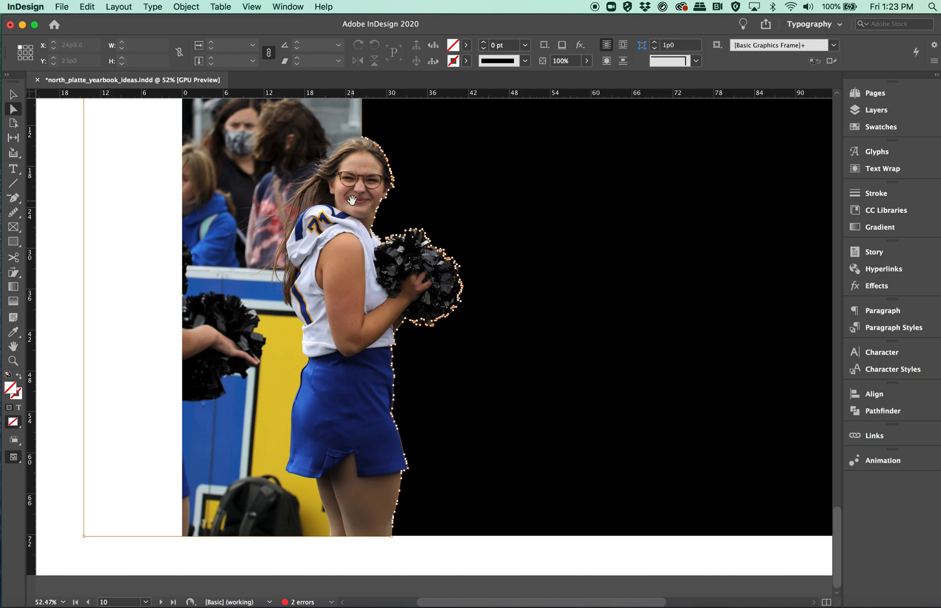
pyautogui.scroll(1, 357, 192)
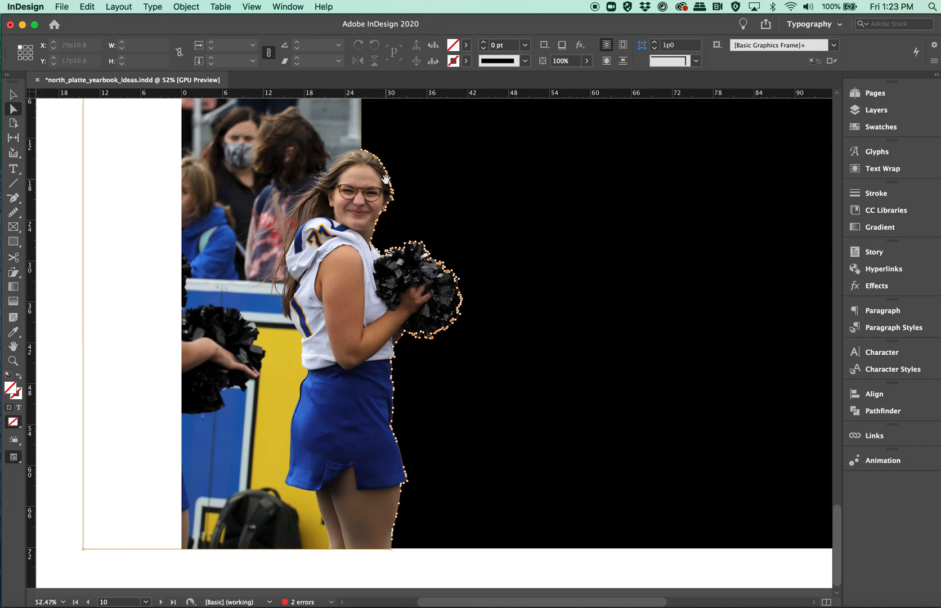
pyautogui.scroll(5, 387, 183)
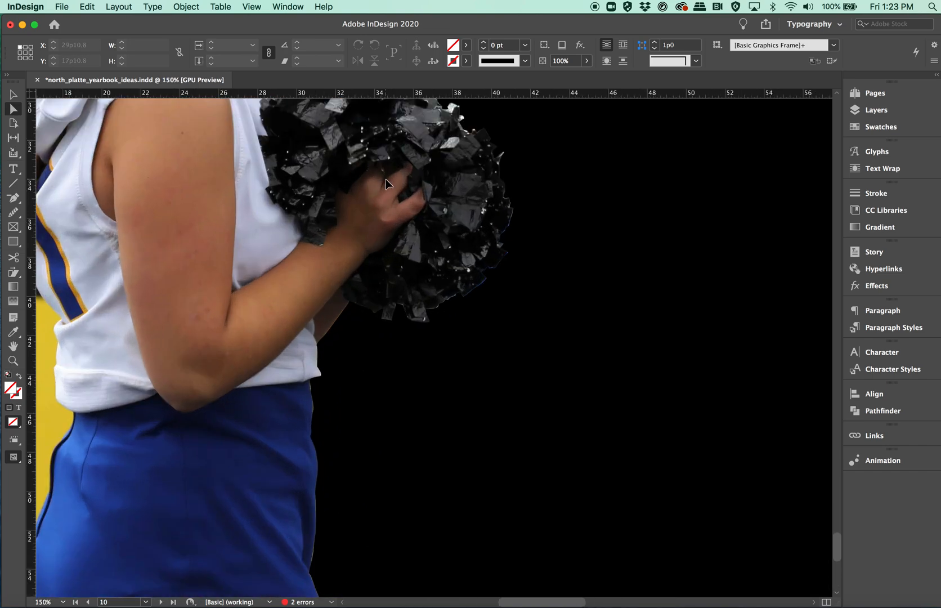
pyautogui.scroll(10, 348, 141)
pyautogui.scroll(-10, 348, 142)
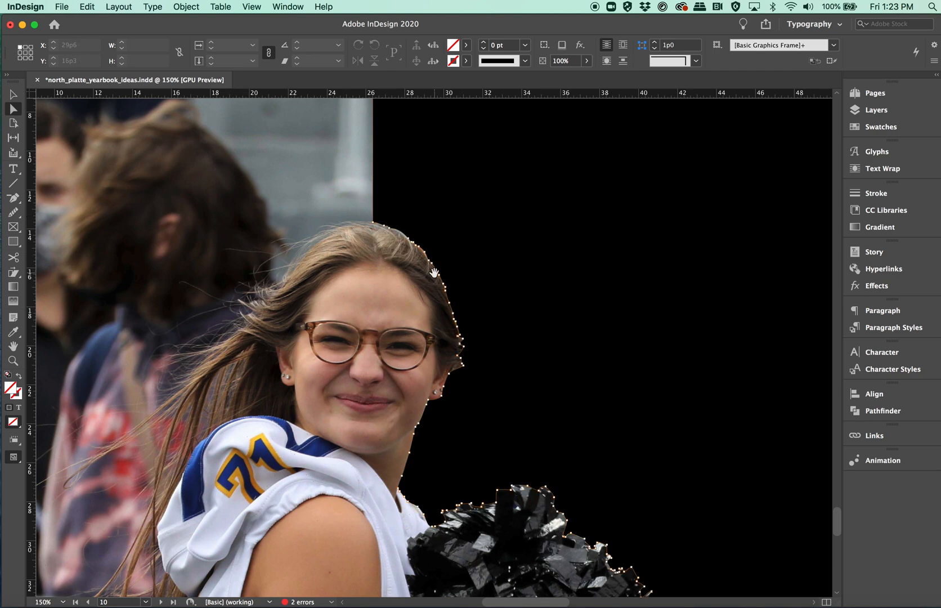
pyautogui.scroll(1, 434, 273)
pyautogui.hscroll(1, 434, 273)
pyautogui.scroll(3, 434, 277)
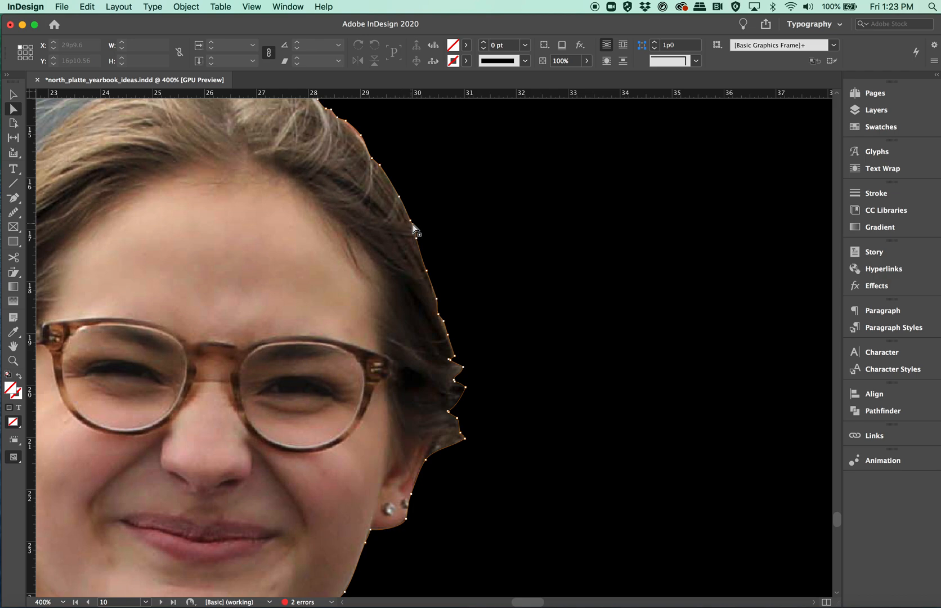
pyautogui.click(412, 224)
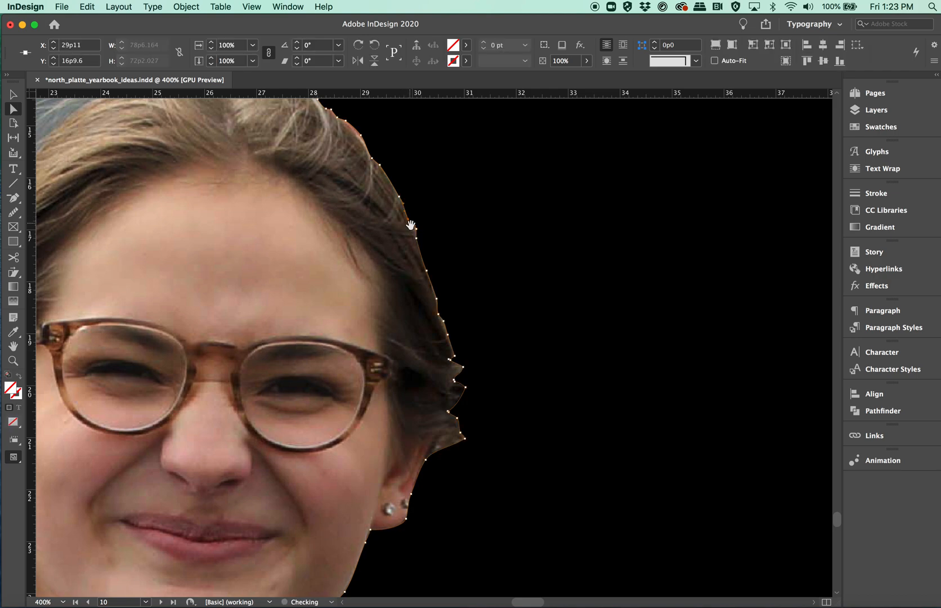
pyautogui.moveTo(414, 231); pyautogui.dragTo(415, 232)
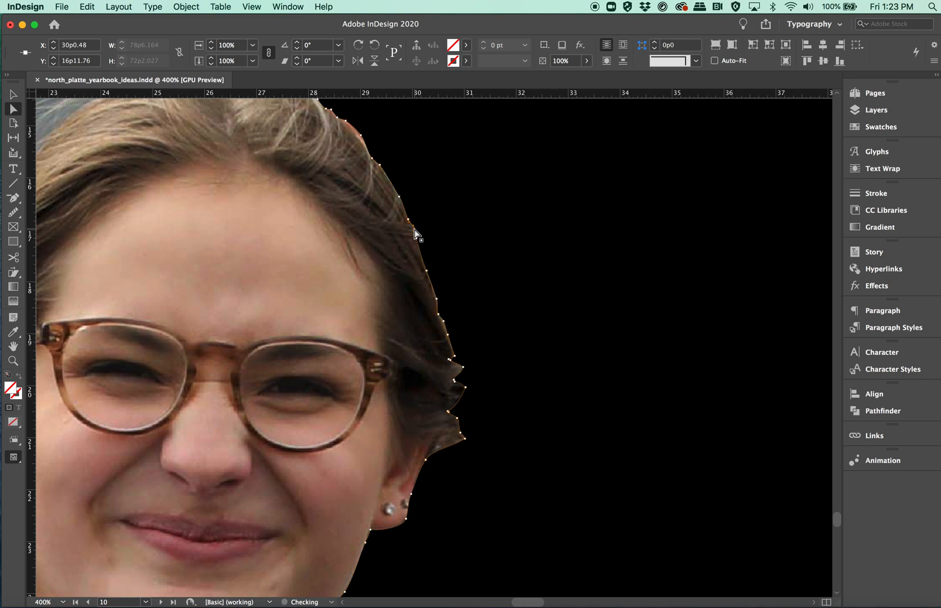
pyautogui.click(400, 198)
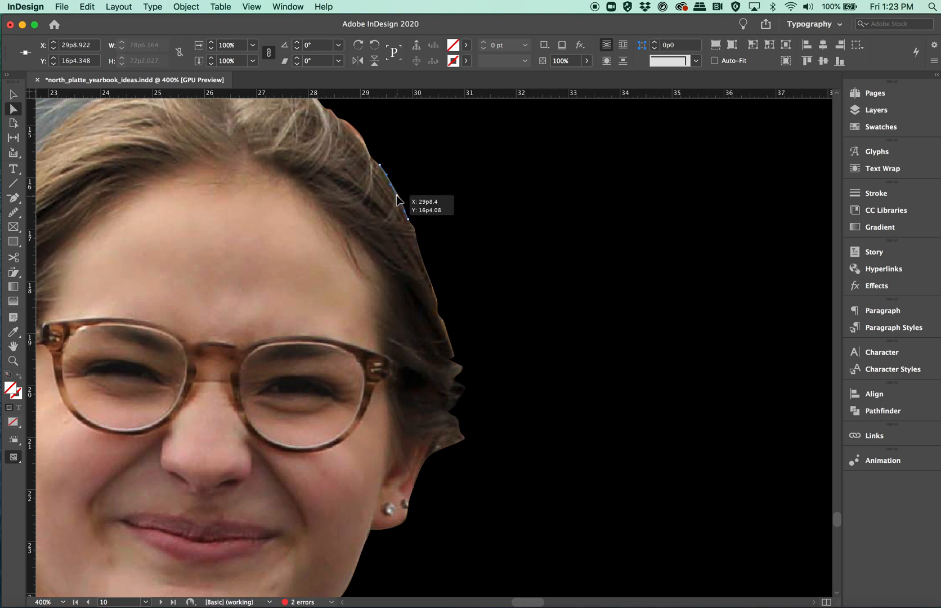
pyautogui.click(380, 166)
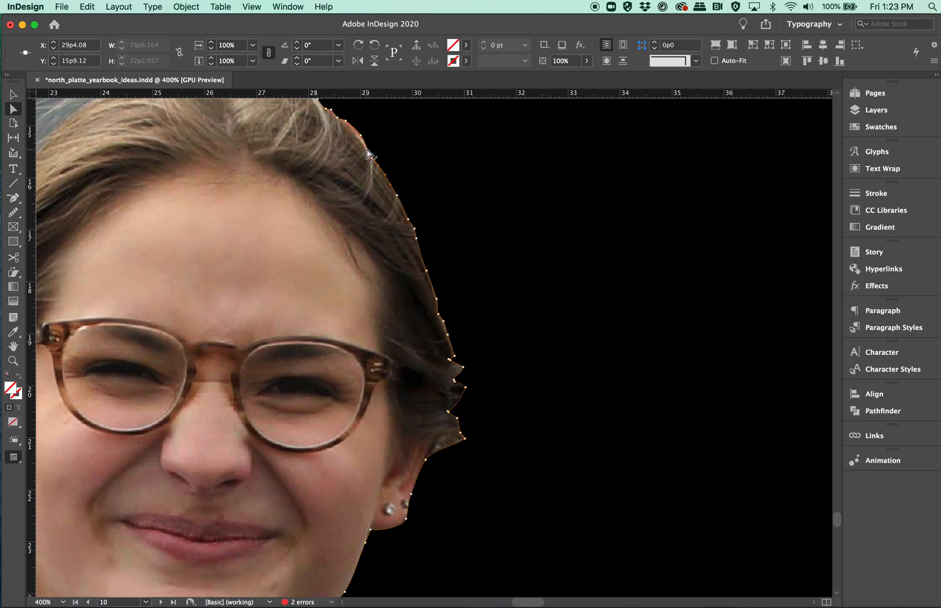
# Shift the clipping path's anchor points along the blue skirt's edge, just above where it flares out, slightly inward
pyautogui.scroll(-15, 434, 276)
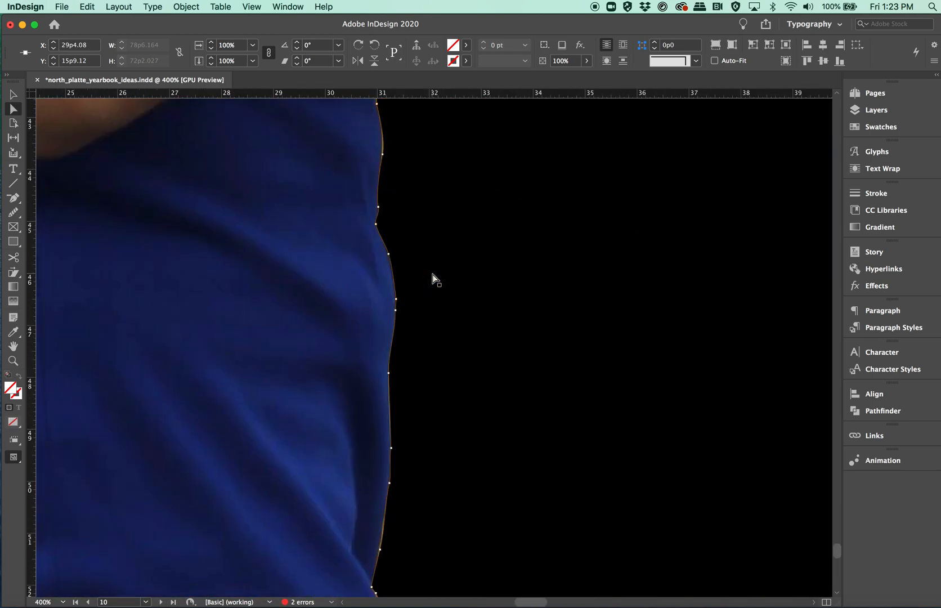
pyautogui.scroll(8, 433, 276)
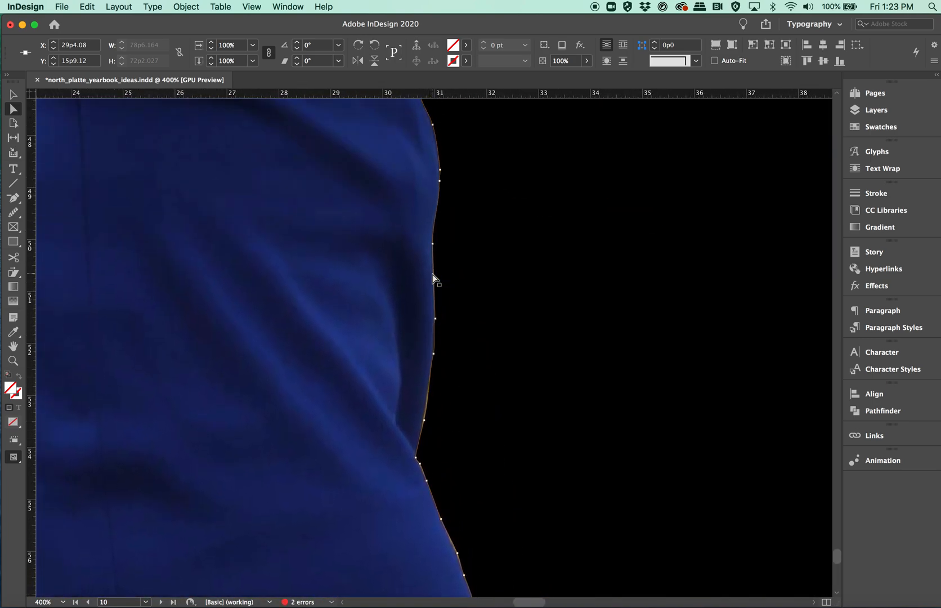
pyautogui.click(424, 419)
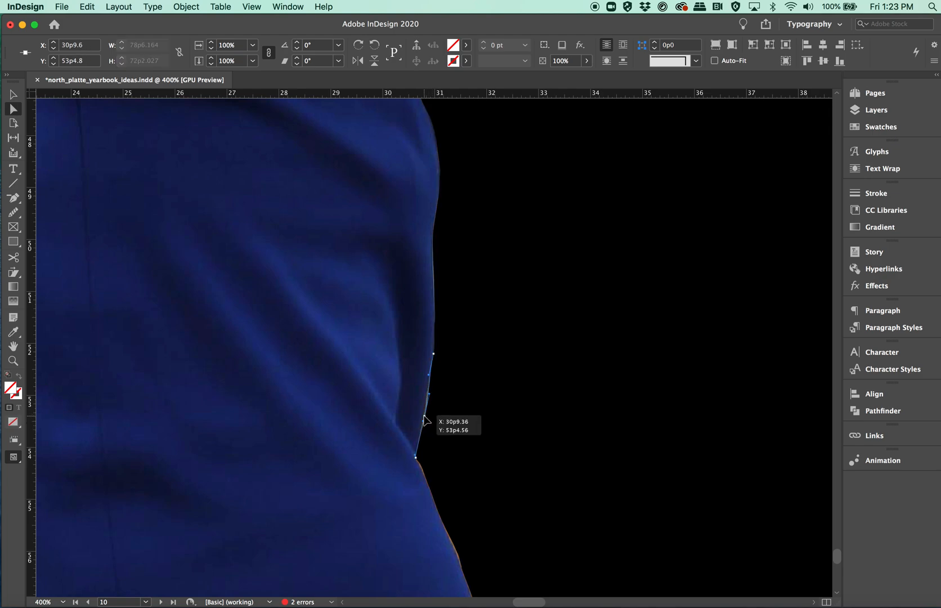
pyautogui.click(434, 354)
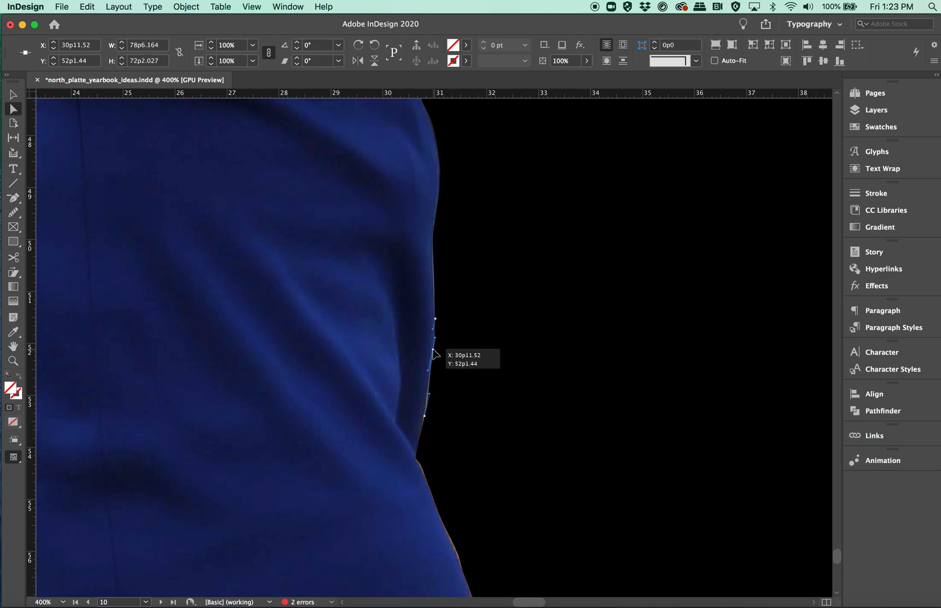
pyautogui.click(435, 320)
# Adjust the clipping path's anchor point on the forearm edge between the pom-pom and the white shirt
pyautogui.scroll(5, 479, 264)
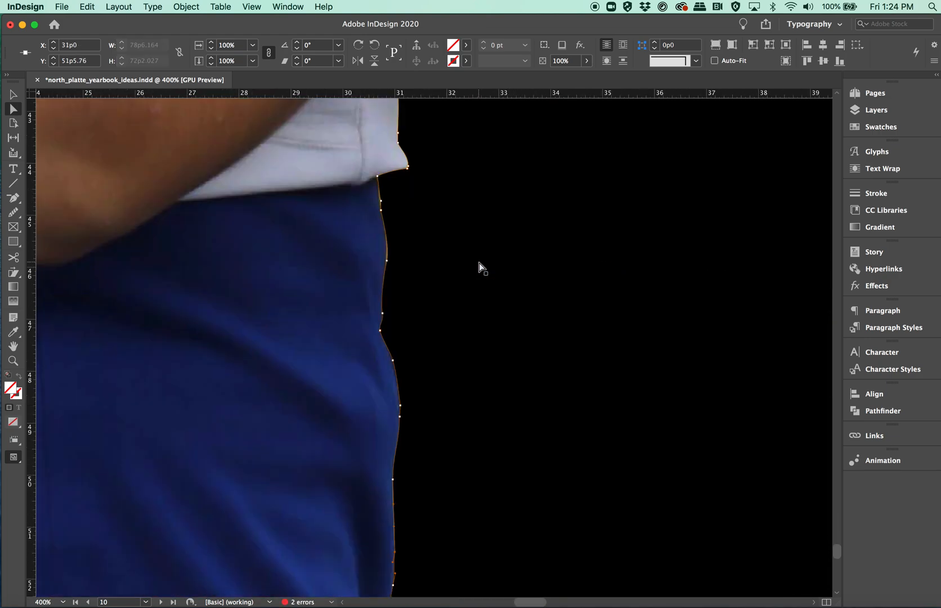
pyautogui.scroll(6, 478, 263)
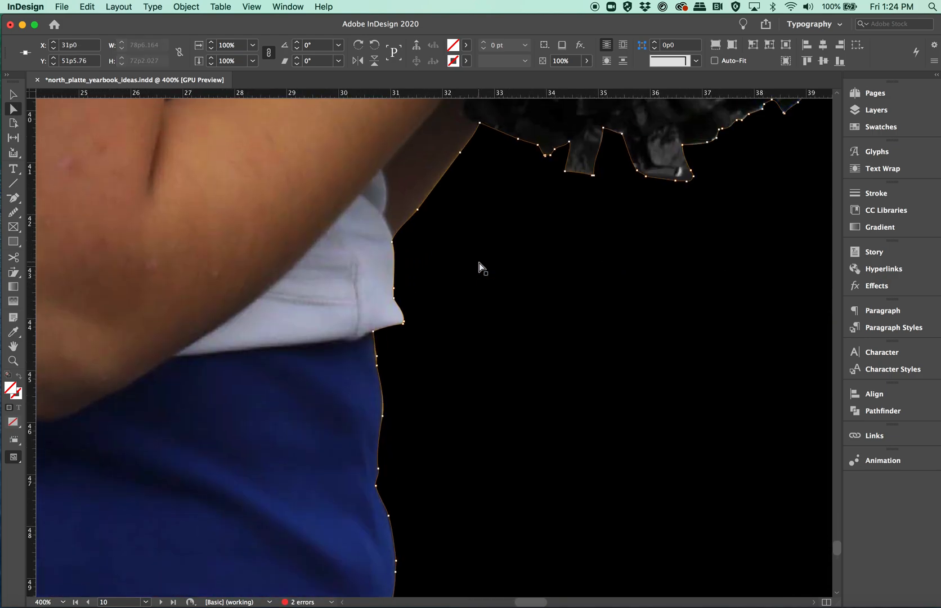
pyautogui.moveTo(418, 211); pyautogui.dragTo(419, 211)
# Tighten the clipping path's anchor point and curve along the outer leg edge to trim the yellow background fringe
pyautogui.scroll(-15, 567, 284)
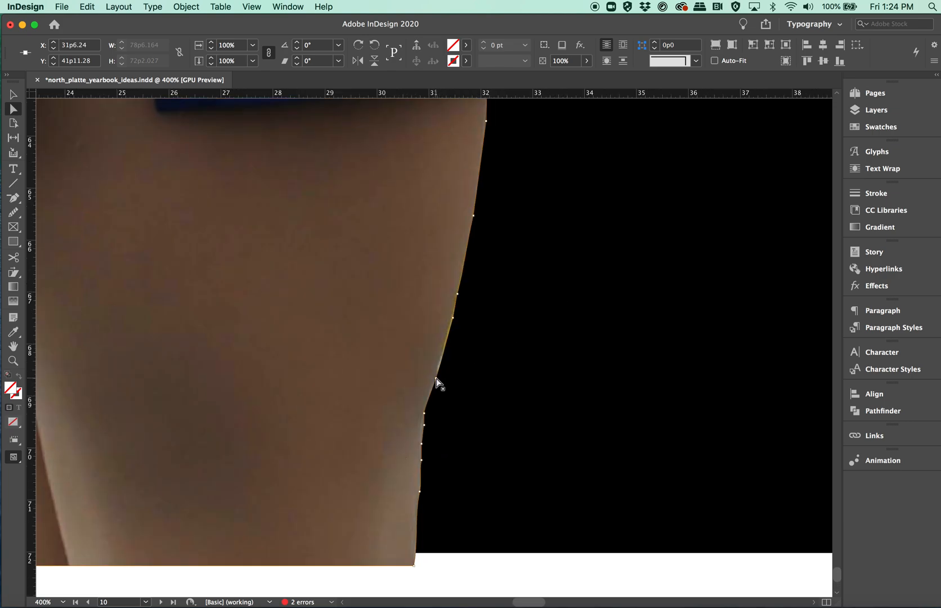
pyautogui.click(450, 319)
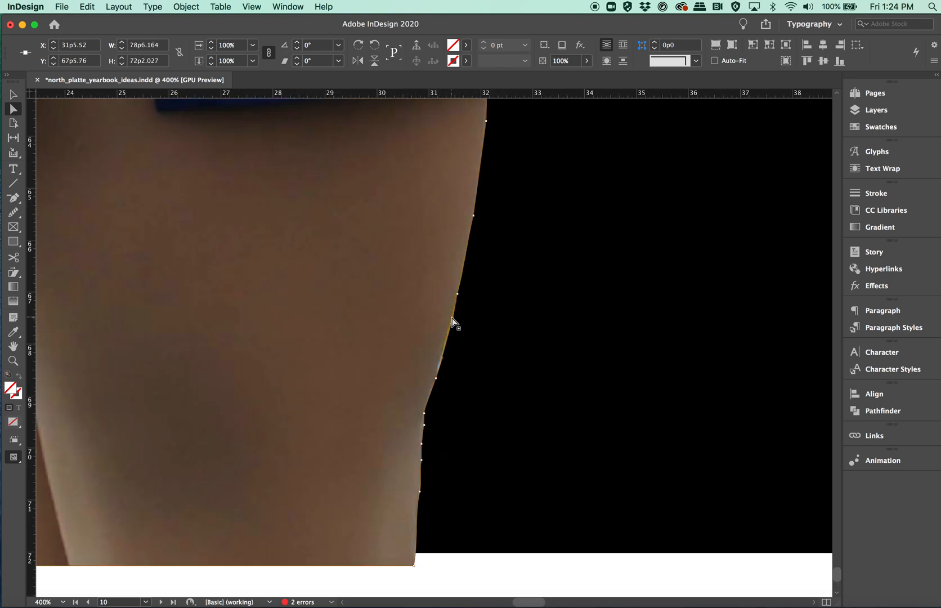
pyautogui.moveTo(451, 319); pyautogui.dragTo(451, 321)
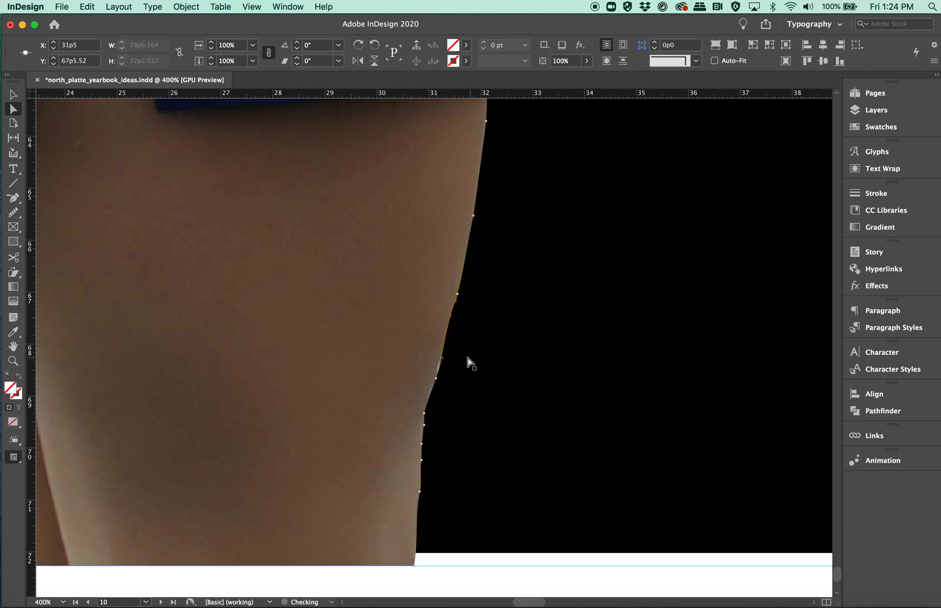
pyautogui.click(442, 359)
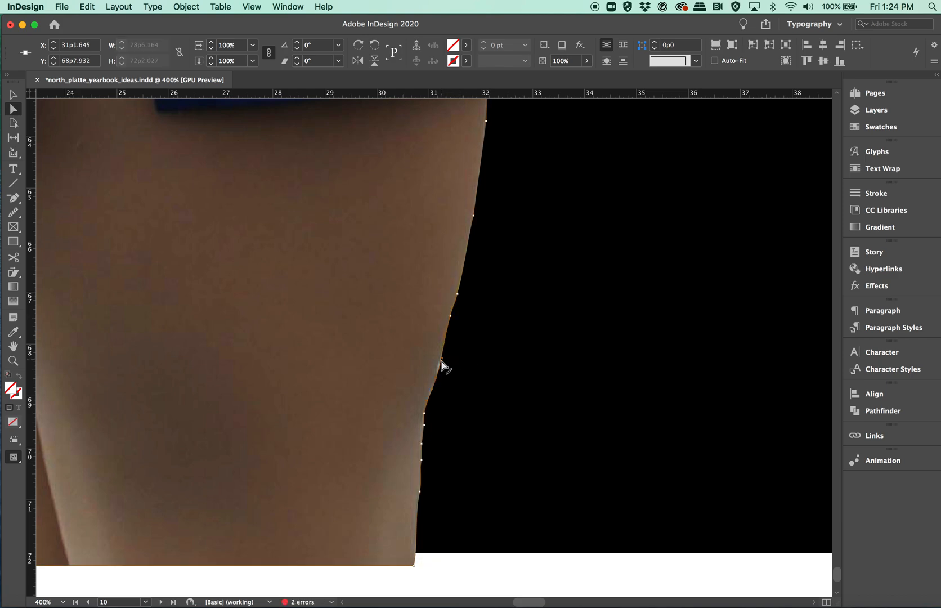
# Nudge the clipping path inward along the outer leg edge where it narrows, and deselect the path
pyautogui.moveTo(436, 380); pyautogui.dragTo(434, 383)
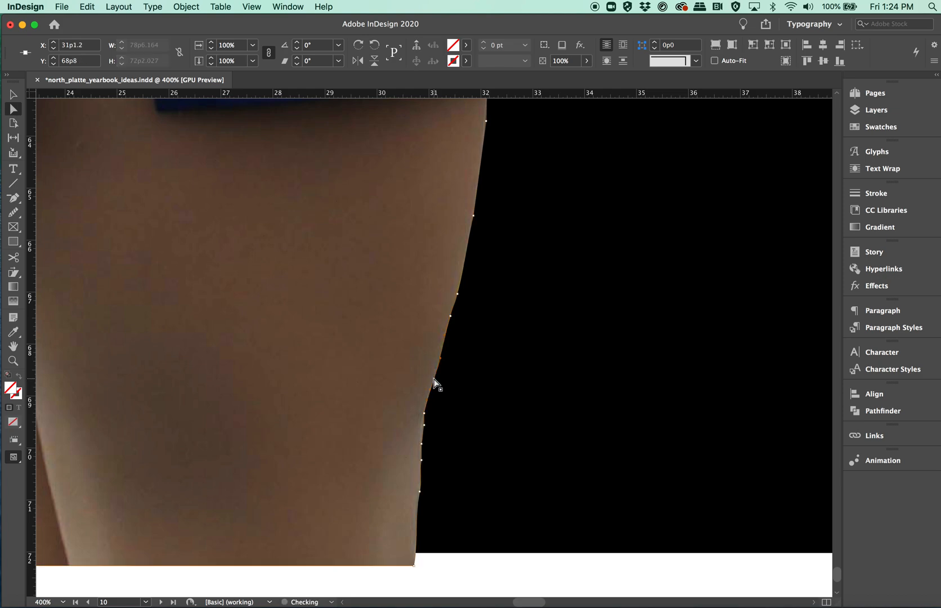
pyautogui.click(484, 585)
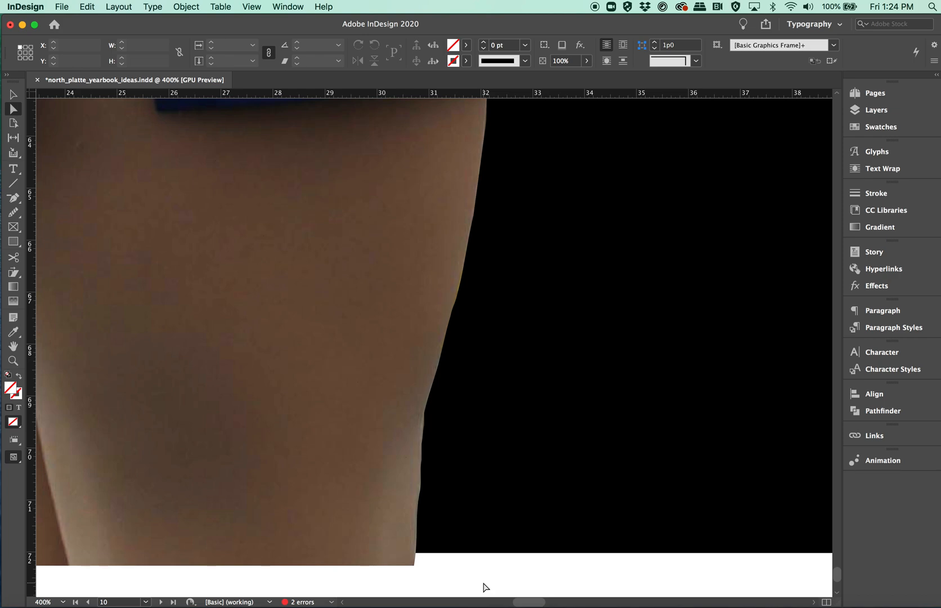
# Inspect the whole cutout against the black background, following the clipped edge from the hair and pom-pom down to the legs
pyautogui.press('super+minus')
pyautogui.press('super+minus')
pyautogui.press('super+minus')
pyautogui.press('super+minus')
pyautogui.press('super+minus')
pyautogui.press('super+minus')
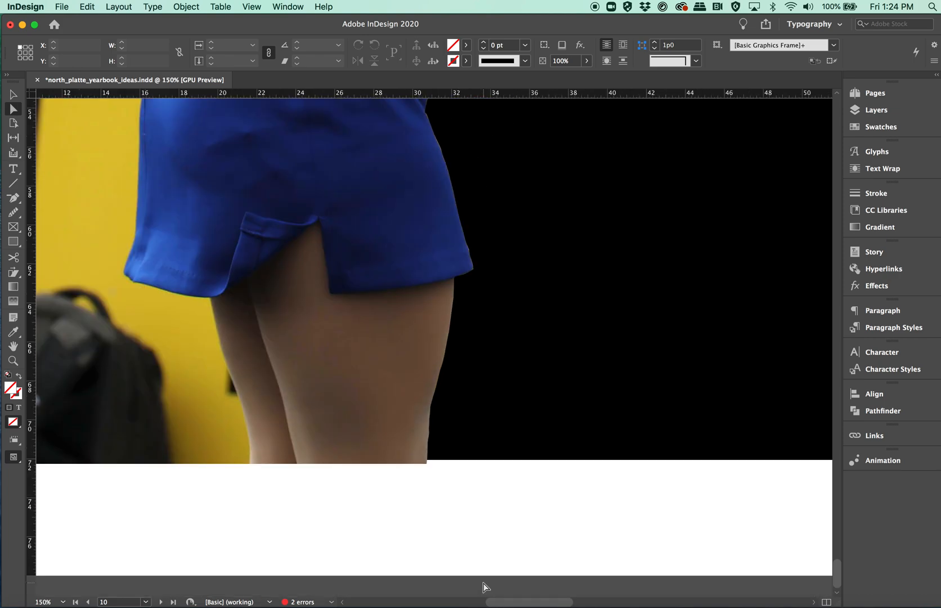
pyautogui.press('super+minus')
pyautogui.press('super+minus')
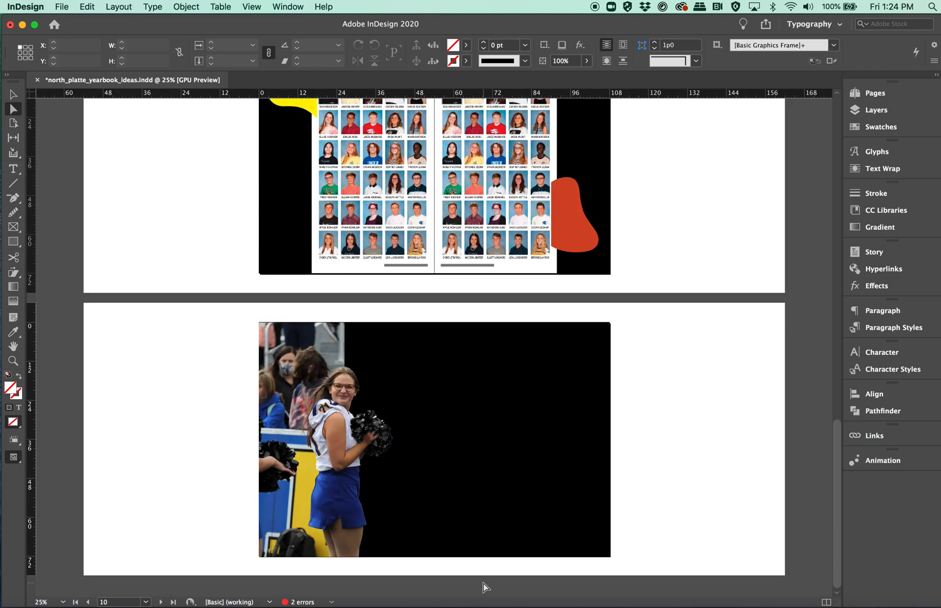
pyautogui.press('super+equal')
pyautogui.press('super+equal')
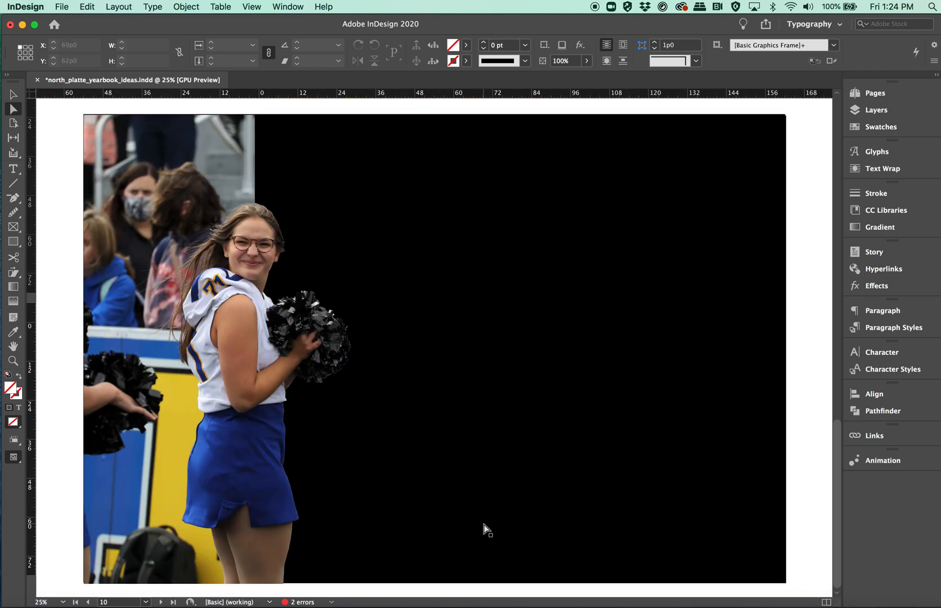
pyautogui.press('super+equal')
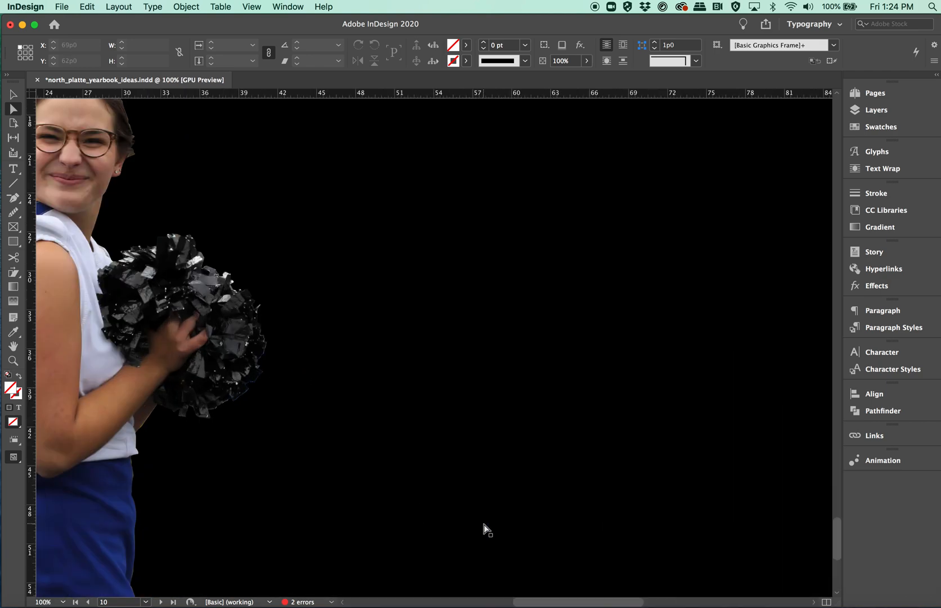
pyautogui.hscroll(-15, 487, 530)
pyautogui.scroll(10, 488, 530)
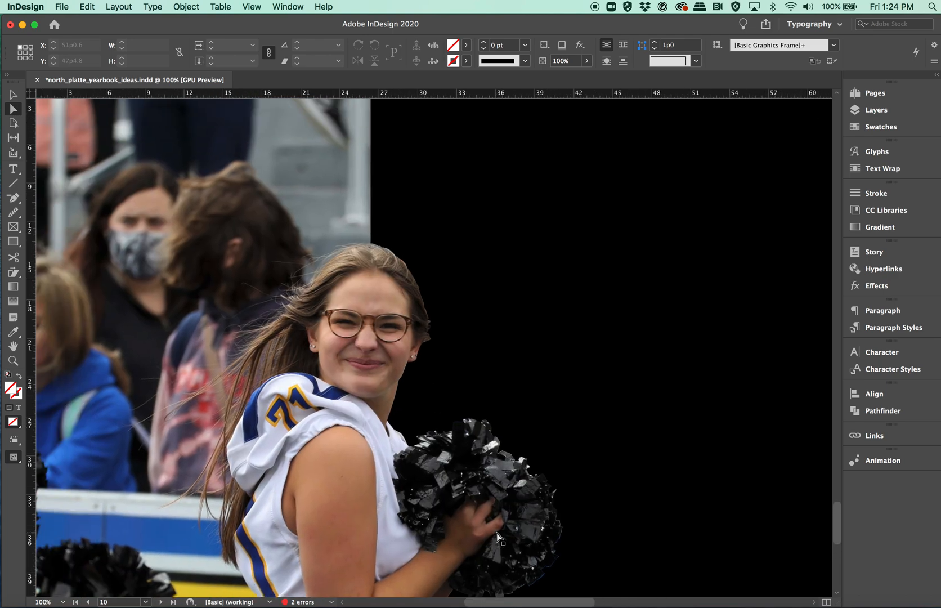
pyautogui.scroll(-15, 498, 537)
pyautogui.hscroll(-2, 498, 538)
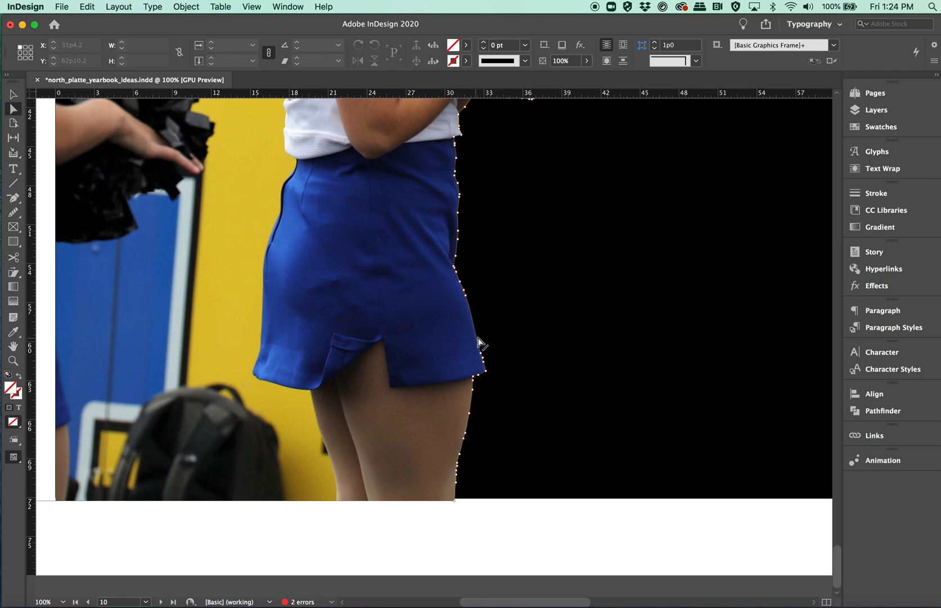
pyautogui.scroll(2, 536, 543)
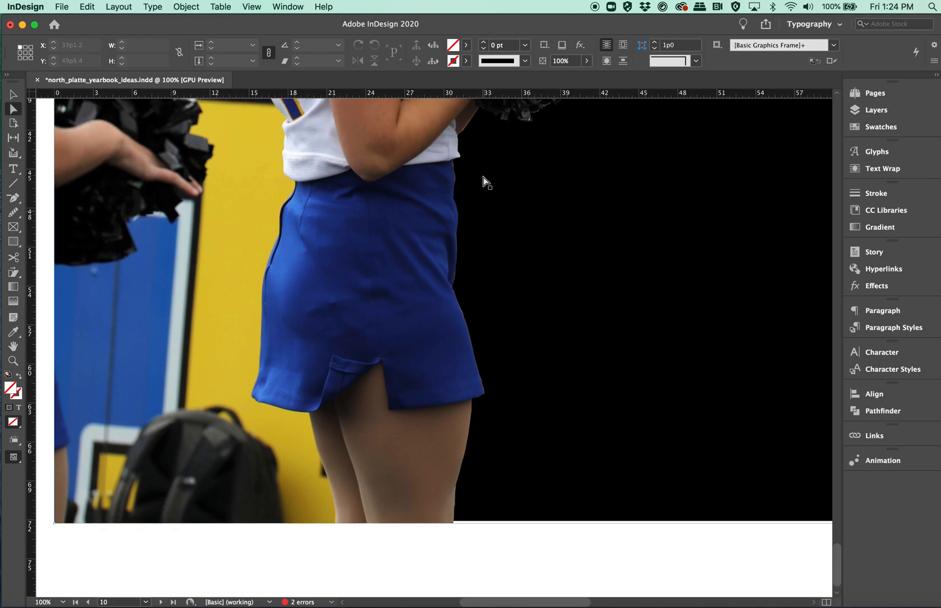
pyautogui.scroll(5, 586, 296)
pyautogui.scroll(15, 586, 296)
pyautogui.hscroll(1, 586, 296)
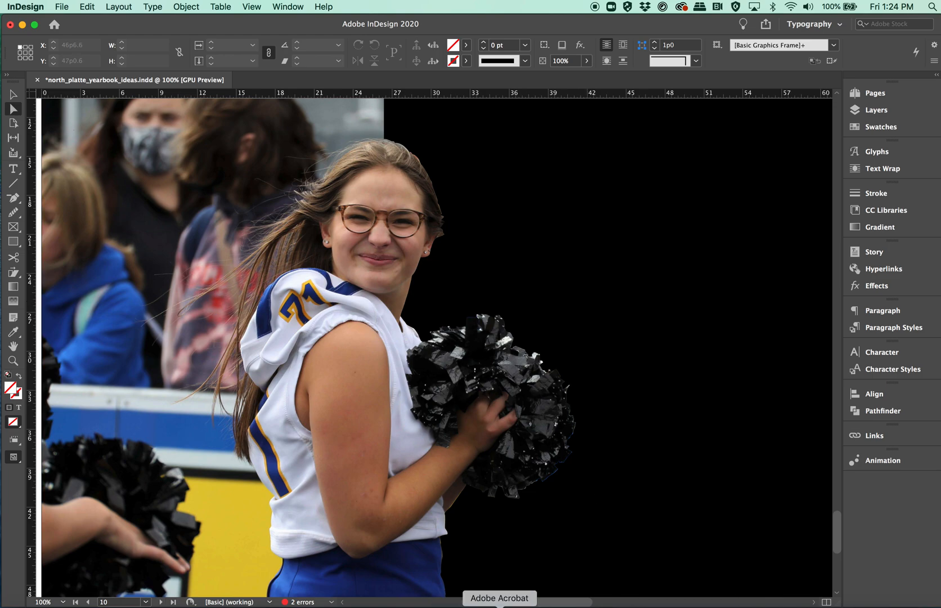
# Switch to Photoshop, toggle the outline's visibility on the cheerleader photo, and deselect Path 3
pyautogui.click(524, 606)
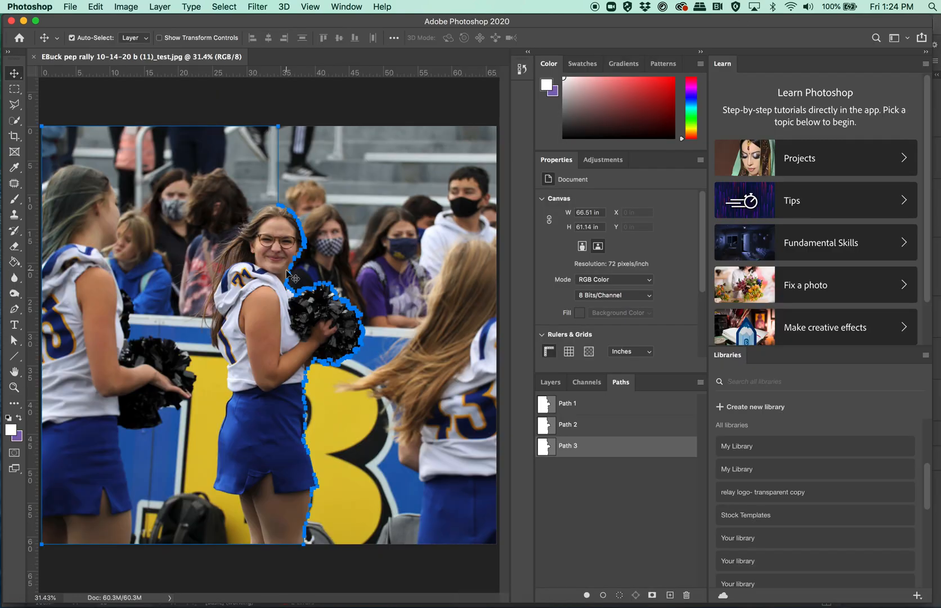
pyautogui.press('super+h')
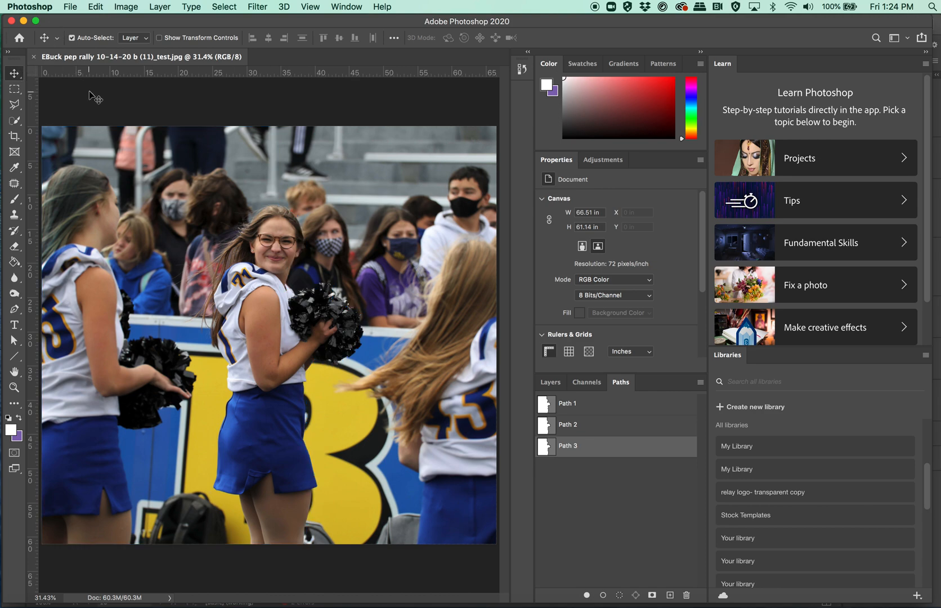
pyautogui.press('super+h')
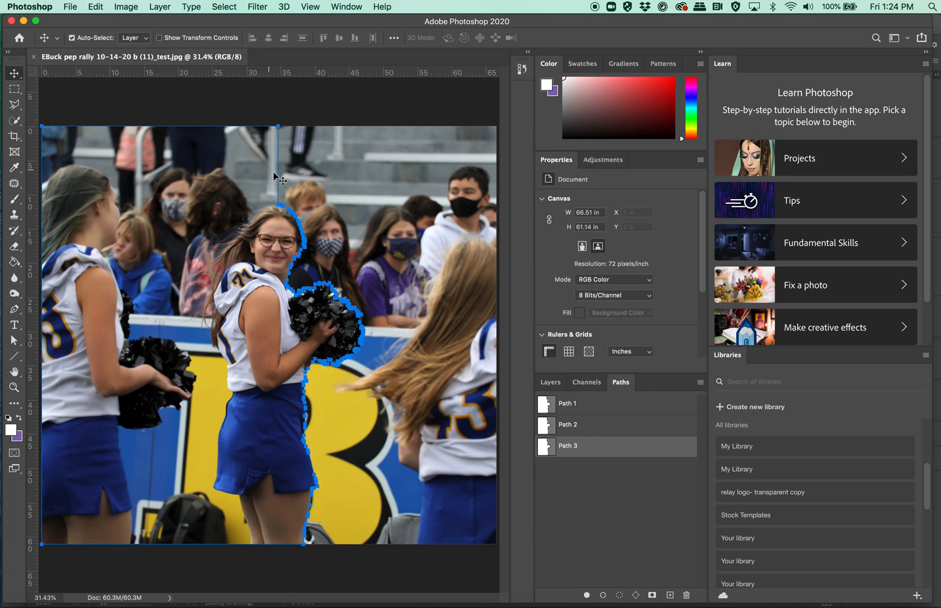
pyautogui.click(597, 509)
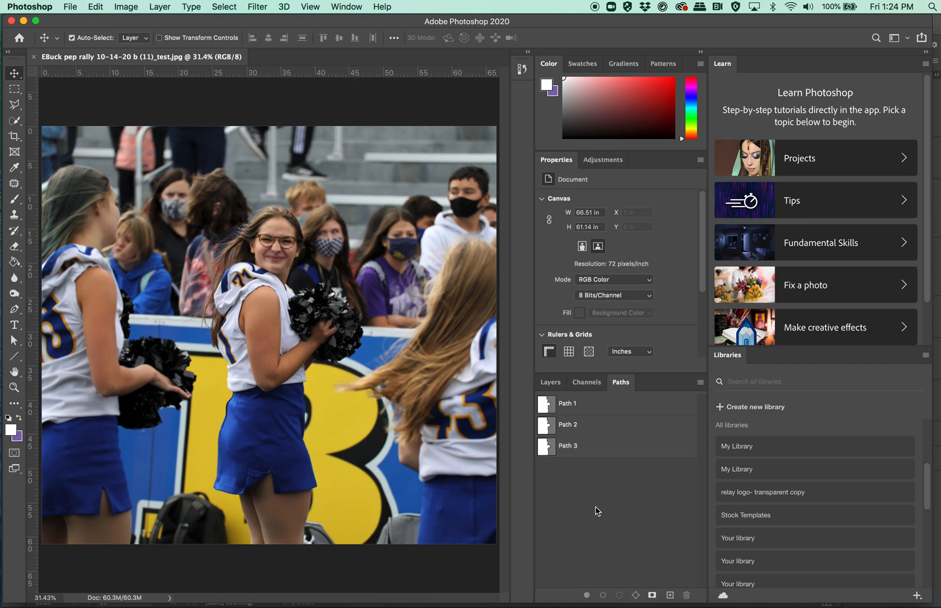
# Make a full-height rectangular selection about 35 in wide from the photo's left edge to the middle of the cheerleader's face
pyautogui.click(15, 91)
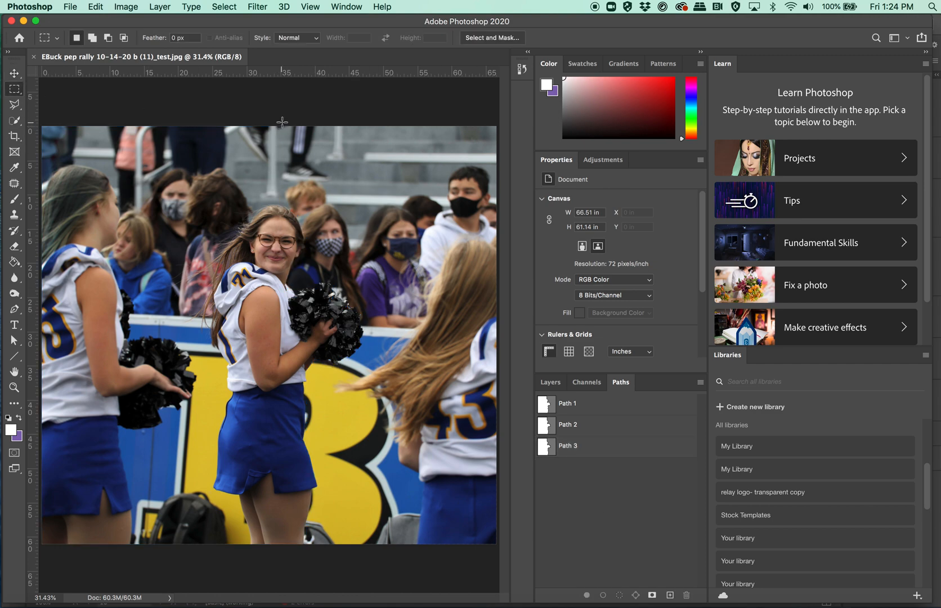
pyautogui.moveTo(279, 127); pyautogui.dragTo(12, 585)
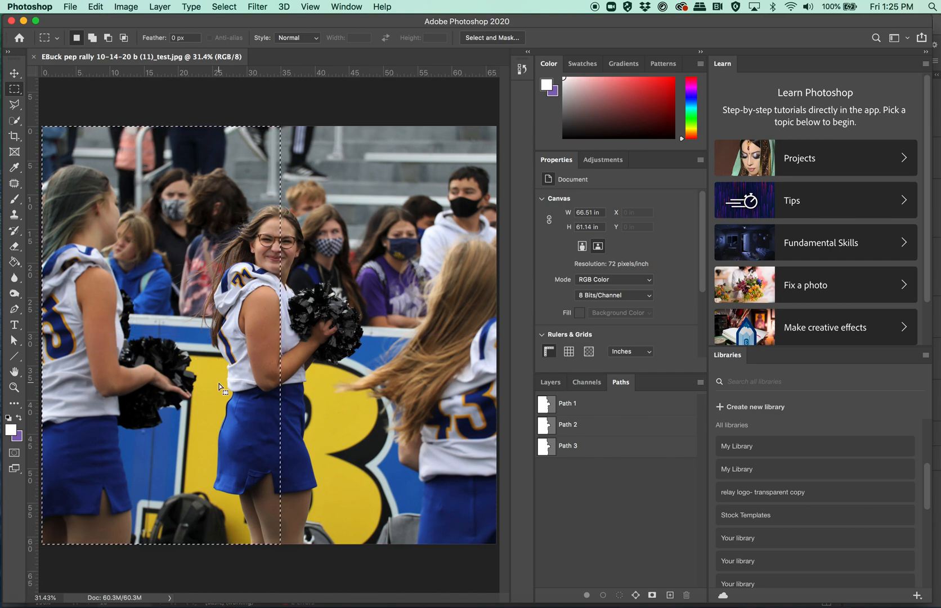
# Set the Quick Selection brush to 76 px and add the rest of the cheerleader's face, skirt, legs, arm and pom-pom to the selection
pyautogui.click(15, 120)
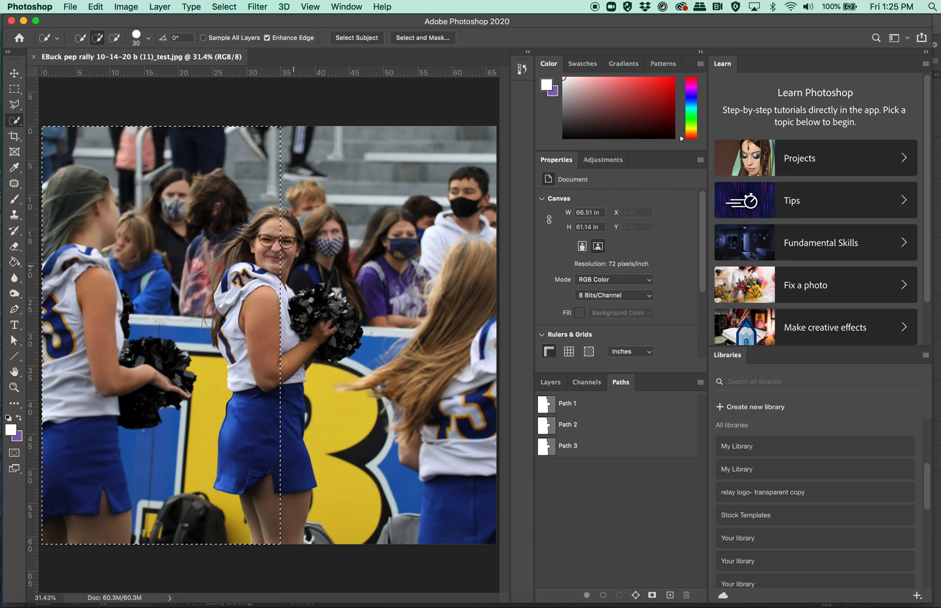
pyautogui.click(139, 37)
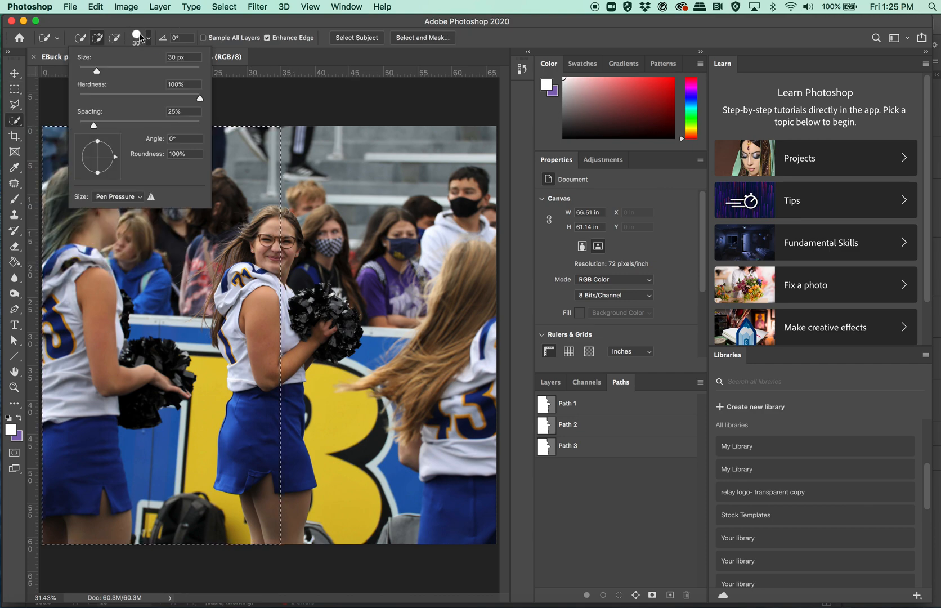
pyautogui.click(125, 71)
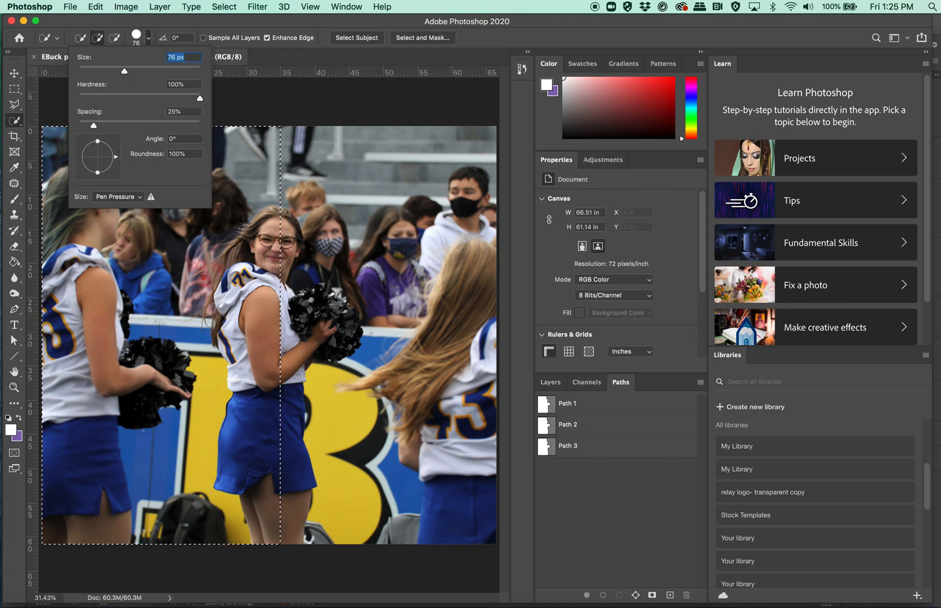
pyautogui.click(283, 280)
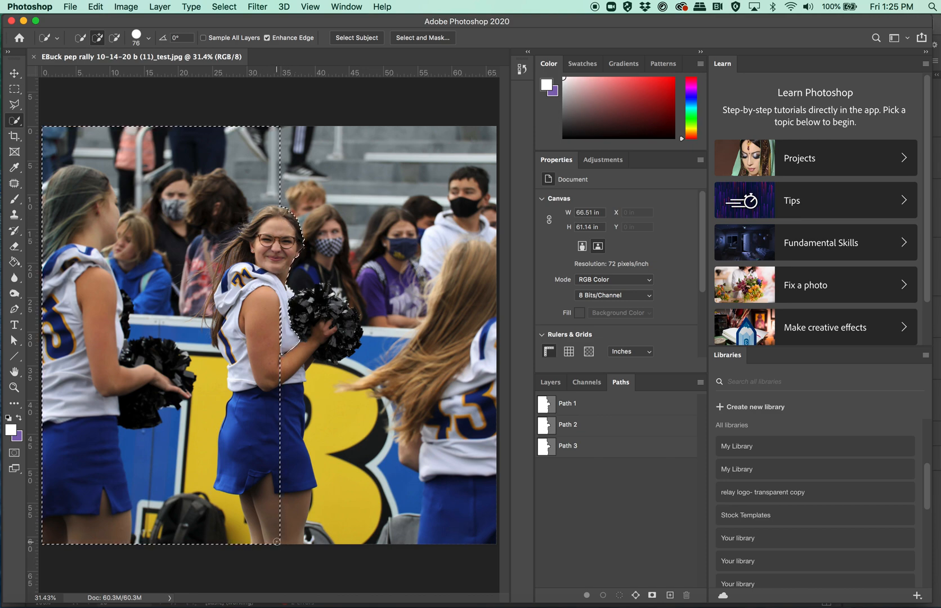
pyautogui.click(304, 478)
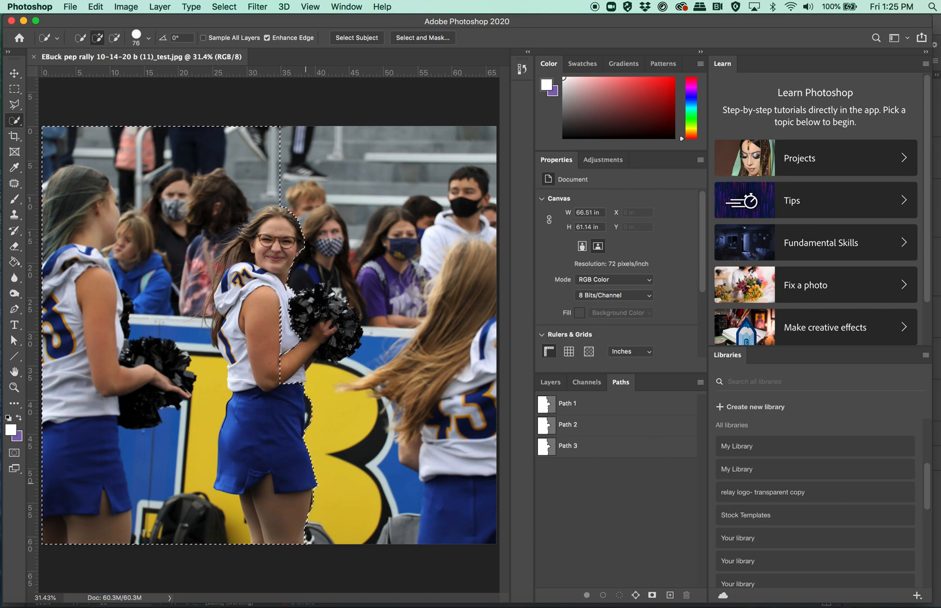
pyautogui.click(305, 358)
pyautogui.moveTo(305, 358)
pyautogui.mouseDown()
pyautogui.moveTo(315, 340)
pyautogui.moveTo(346, 340)
pyautogui.moveTo(347, 308)
pyautogui.moveTo(322, 288)
pyautogui.mouseUp()
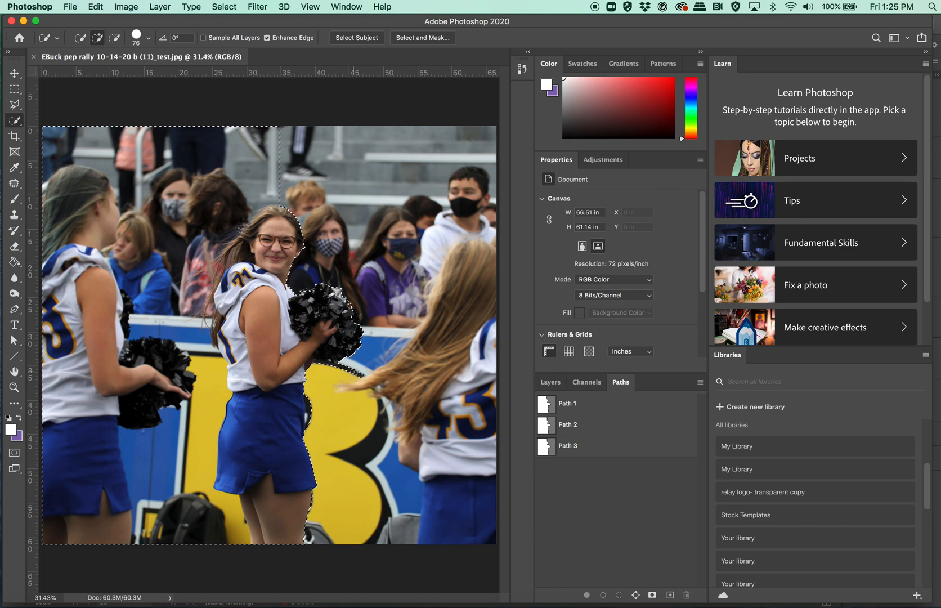
# Subtract the black curve of the background letter beside the skirt's waist from the selection
pyautogui.press('super+minus')
pyautogui.press('super+equal')
pyautogui.press('super+equal')
pyautogui.press('super+equal')
pyautogui.press('super+equal')
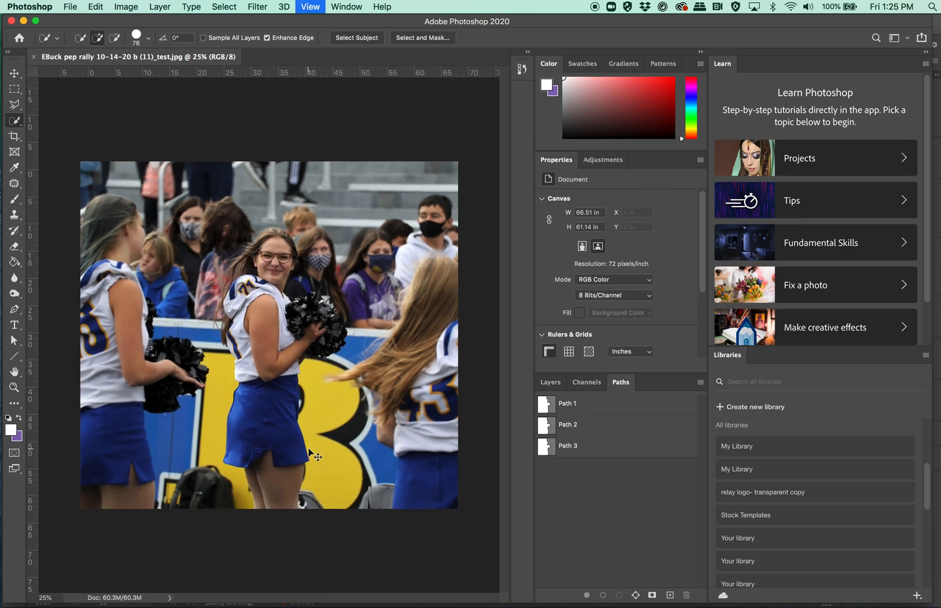
pyautogui.scroll(-5, 367, 455)
pyautogui.hscroll(3, 367, 455)
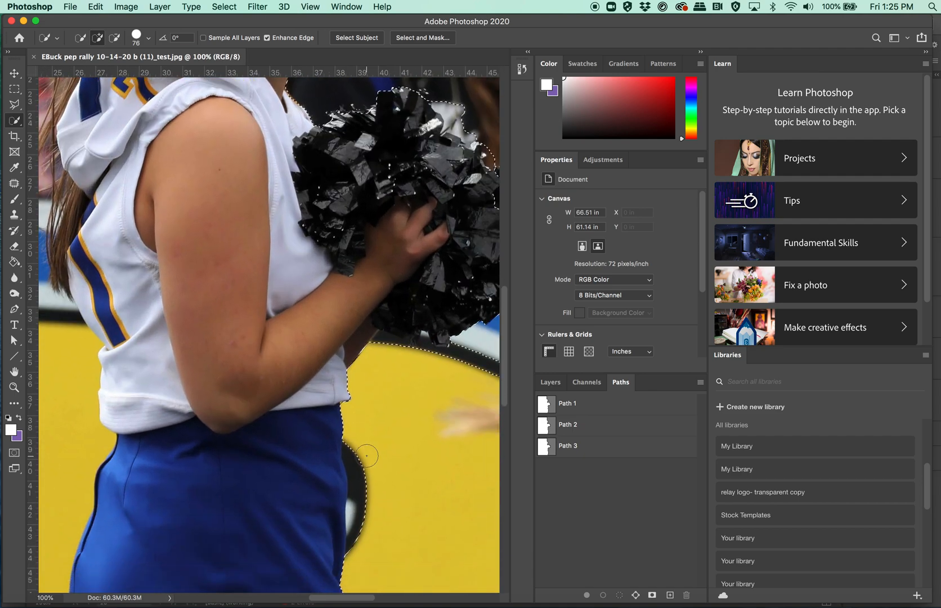
pyautogui.press('alt')
pyautogui.moveTo(345, 535); pyautogui.dragTo(353, 472)
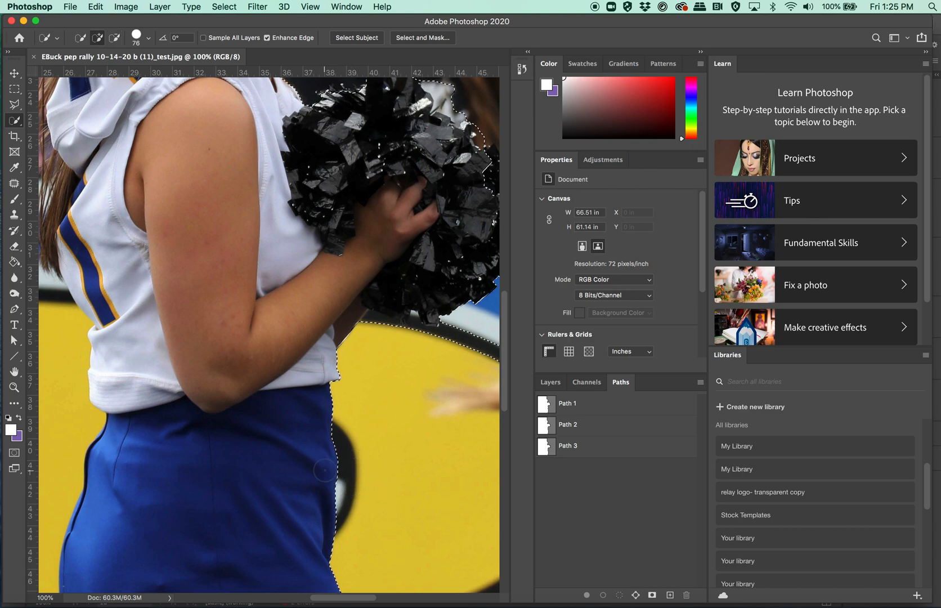
# Subtract the background curve below the pom-pom from the selection and add back the pom-pom's lowest strands
pyautogui.scroll(2, 401, 420)
pyautogui.hscroll(5, 400, 419)
pyautogui.moveTo(400, 419)
pyautogui.mouseDown()
pyautogui.moveTo(416, 400)
pyautogui.moveTo(381, 387)
pyautogui.mouseUp()
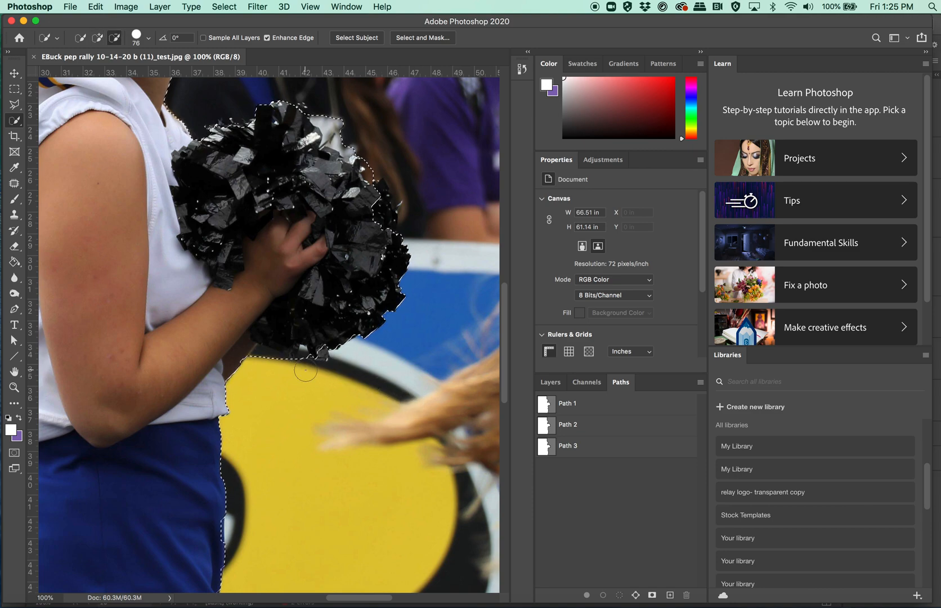
pyautogui.moveTo(300, 367); pyautogui.dragTo(276, 366)
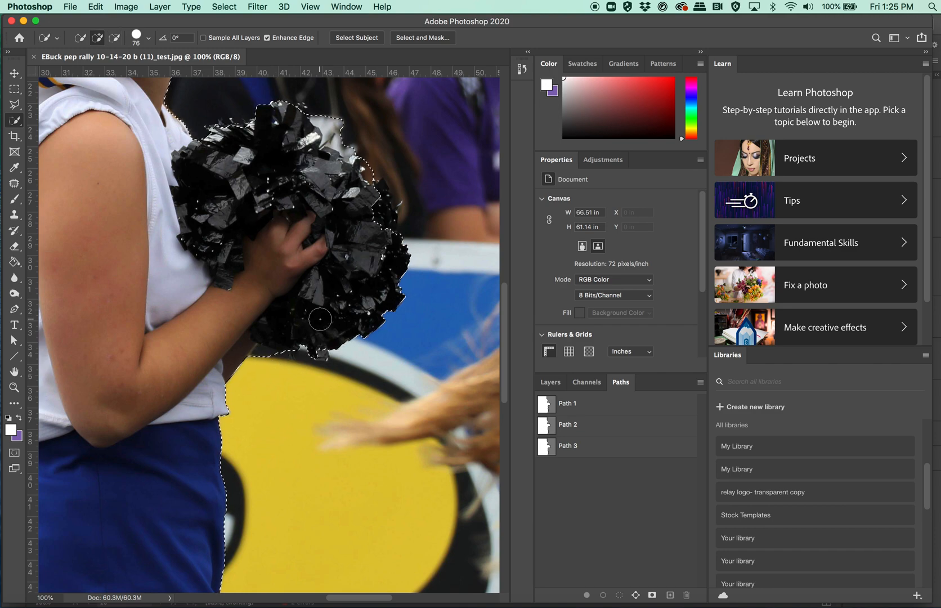
pyautogui.click(318, 347)
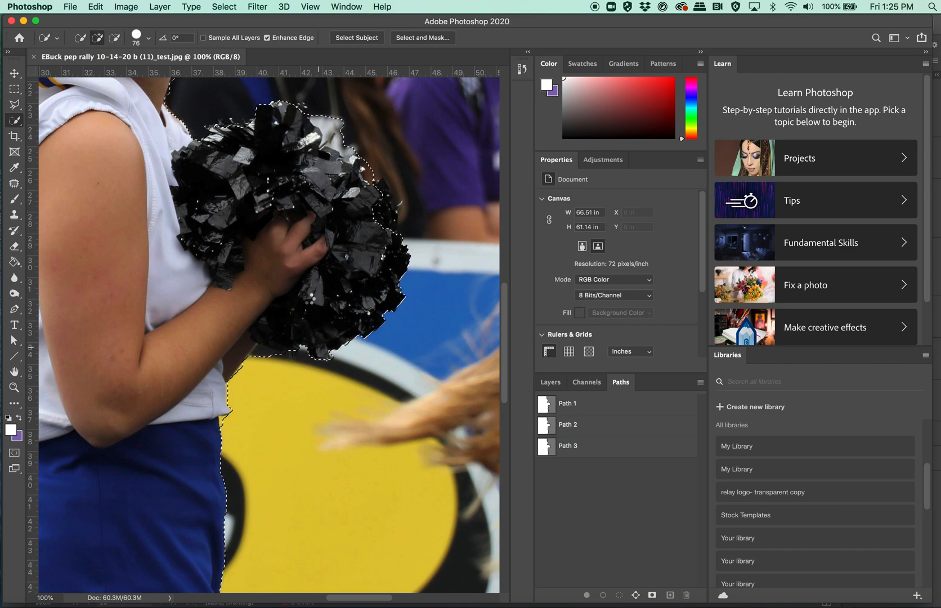
# Reduce the brush size to 19 px and subtract the dark background gap between the forearm and the pom-pom's lower edge
pyautogui.click(149, 39)
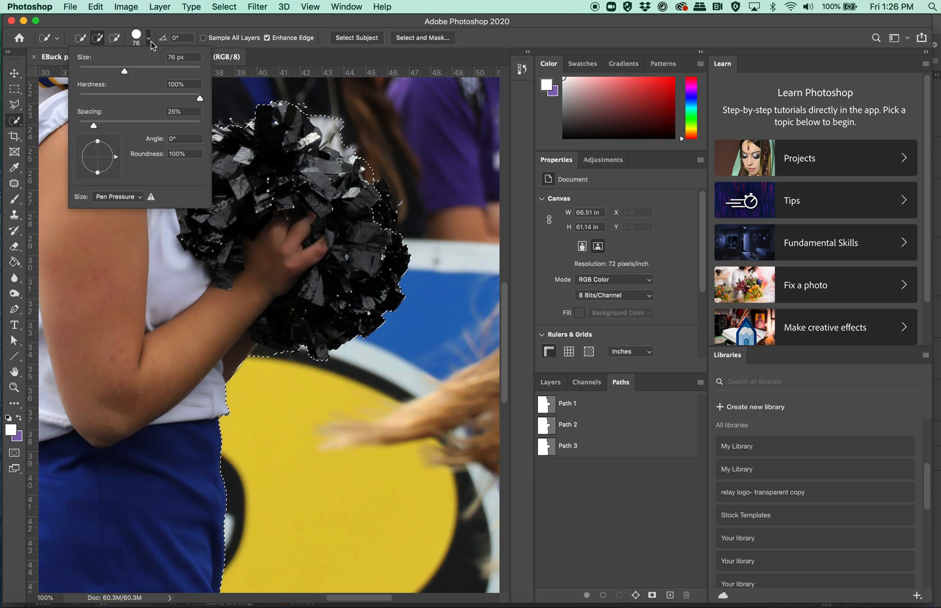
pyautogui.moveTo(124, 71); pyautogui.dragTo(91, 71)
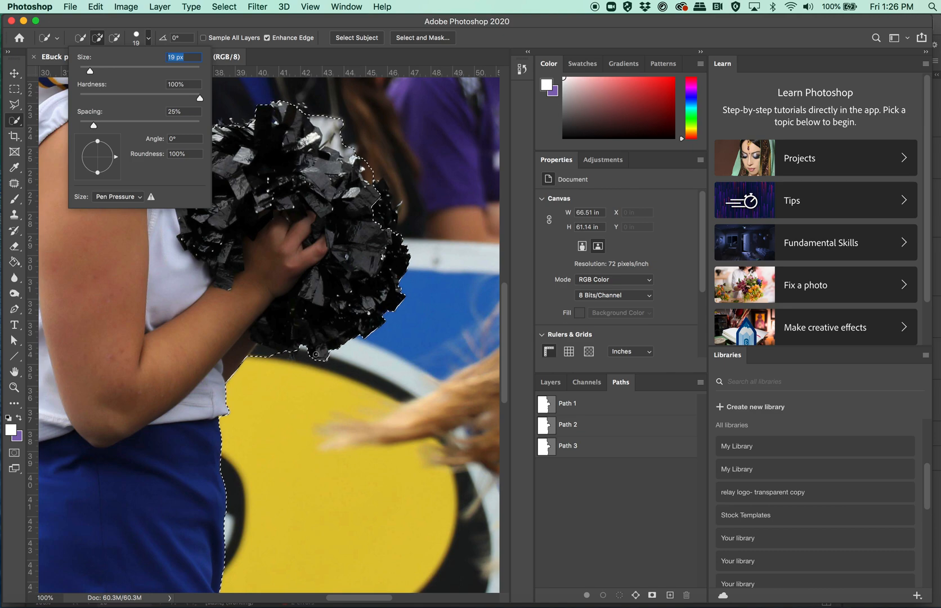
pyautogui.press('super+plus')
pyautogui.press('super+plus')
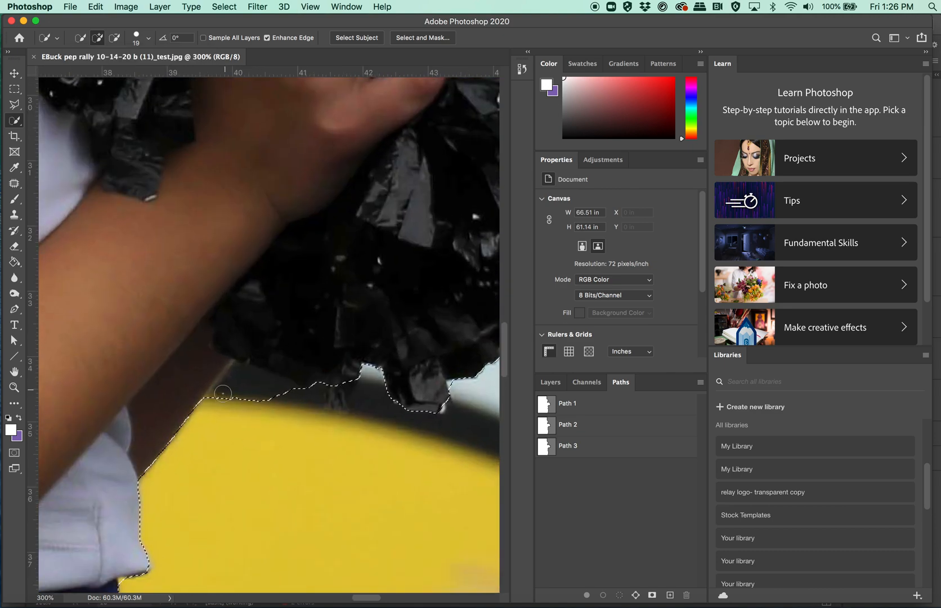
pyautogui.keyDown('alt'); pyautogui.click(242, 391); pyautogui.keyUp('alt')
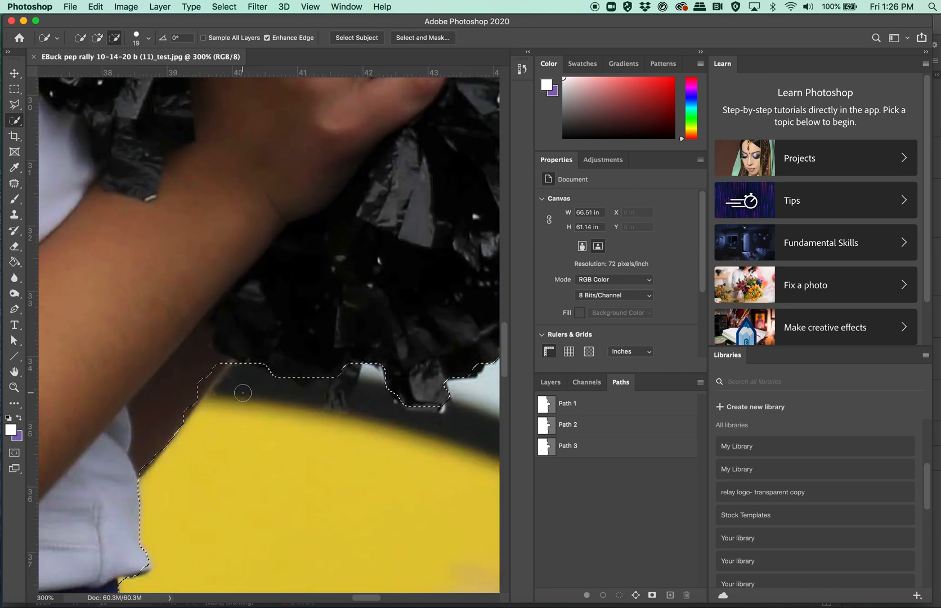
pyautogui.moveTo(243, 391); pyautogui.dragTo(341, 374)
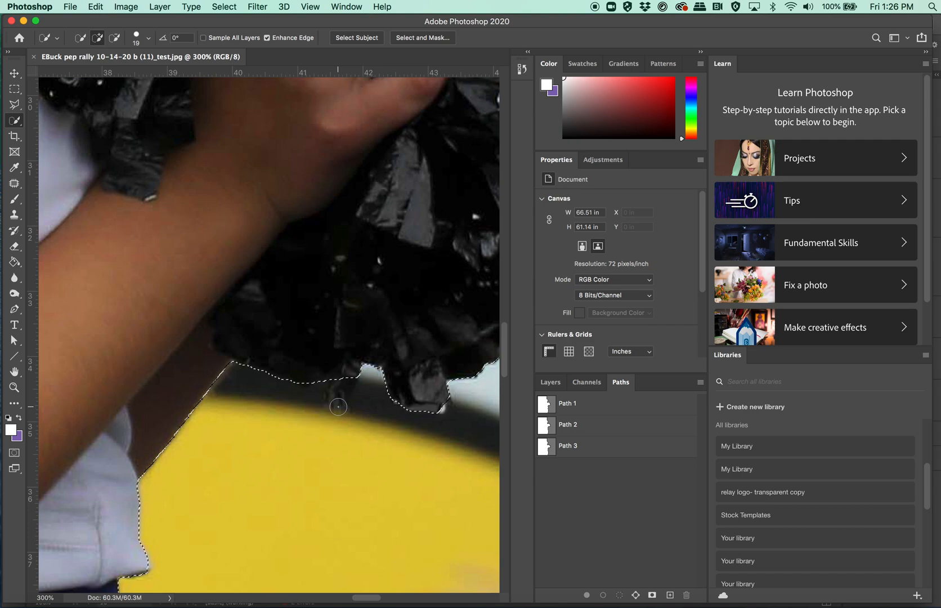
# Add the missing dark strands on the pom-pom's outer right edge to the selection
pyautogui.hscroll(5, 338, 406)
pyautogui.scroll(3, 338, 406)
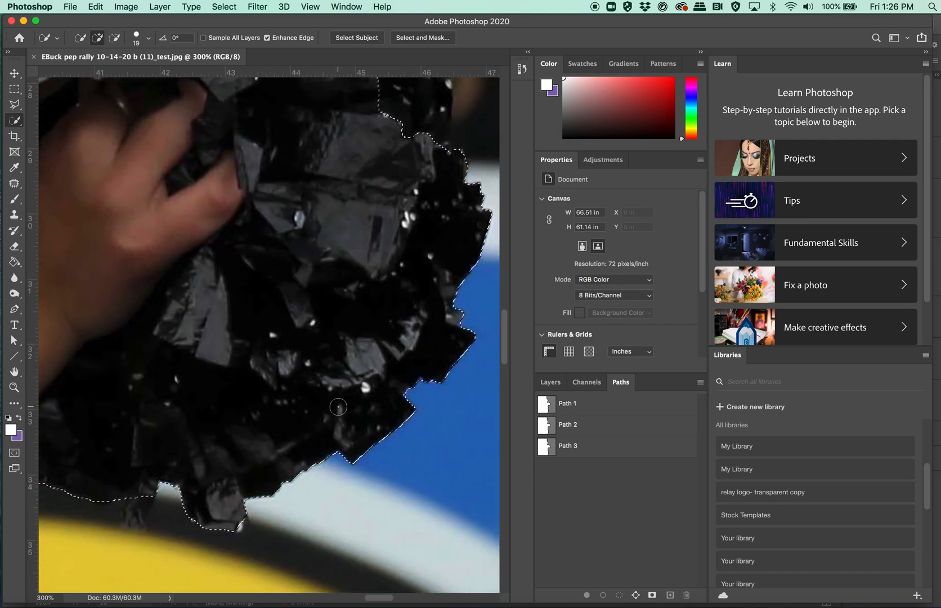
pyautogui.scroll(6, 338, 406)
pyautogui.hscroll(1, 338, 406)
pyautogui.scroll(1, 337, 406)
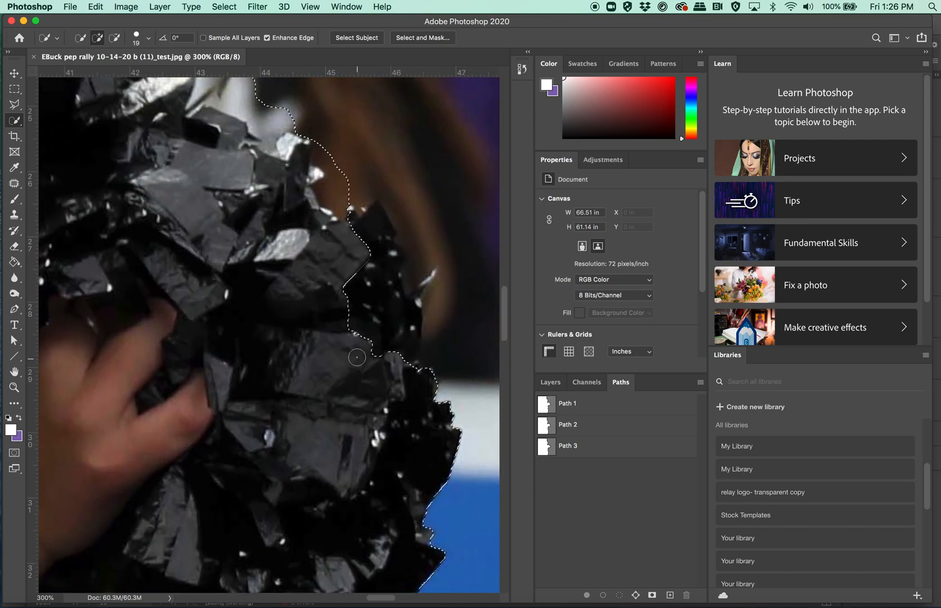
pyautogui.moveTo(399, 347); pyautogui.dragTo(400, 334)
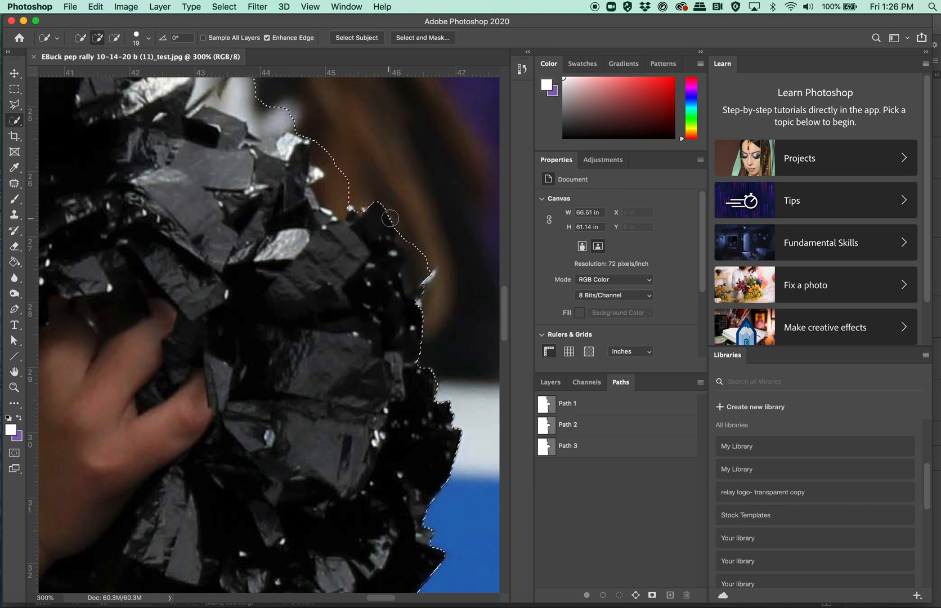
# Subtract the dark background around the thin shiny strand on the pom-pom's outer edge from the selection
pyautogui.press('alt')
pyautogui.keyDown('alt'); pyautogui.click(414, 246); pyautogui.keyUp('alt')
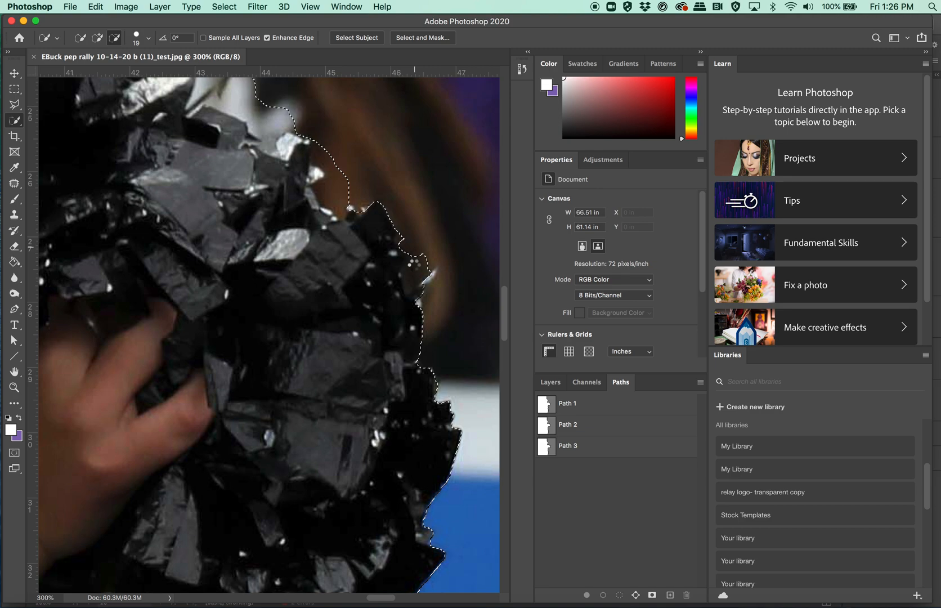
pyautogui.keyDown('alt'); pyautogui.click(415, 273); pyautogui.keyUp('alt')
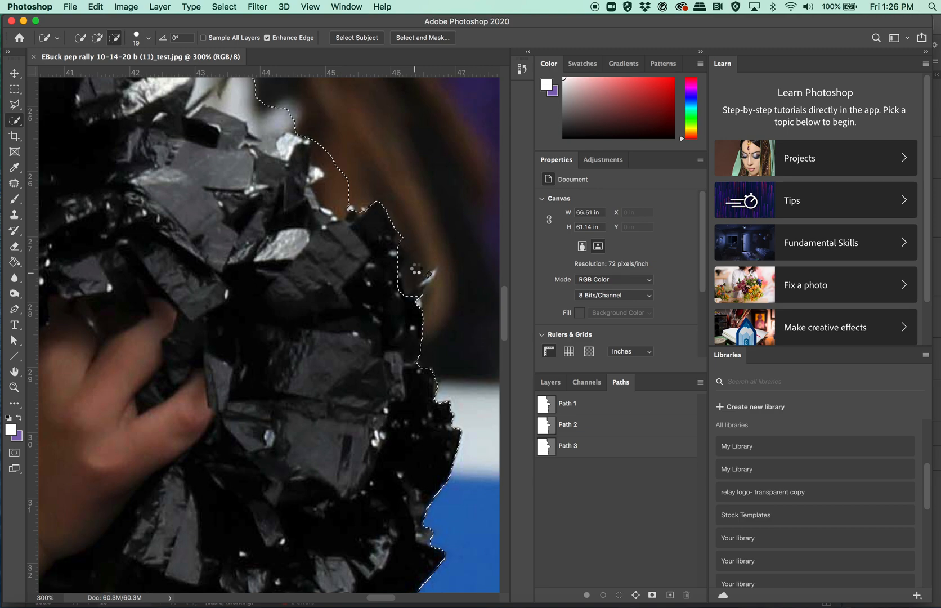
pyautogui.click(422, 301)
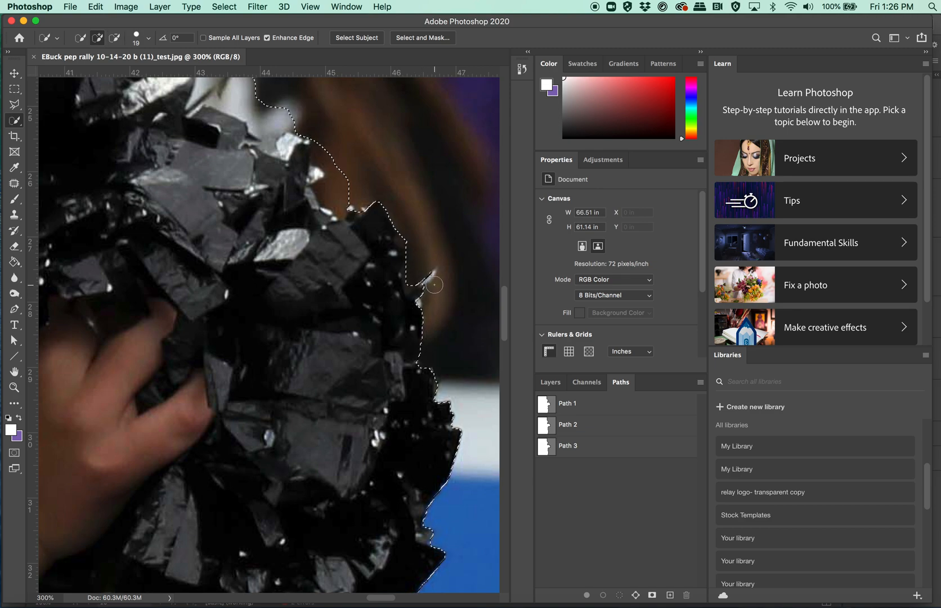
# Subtract the brown hair background above the pom-pom's upper-right strands from the selection, following the white foil tips
pyautogui.press('alt')
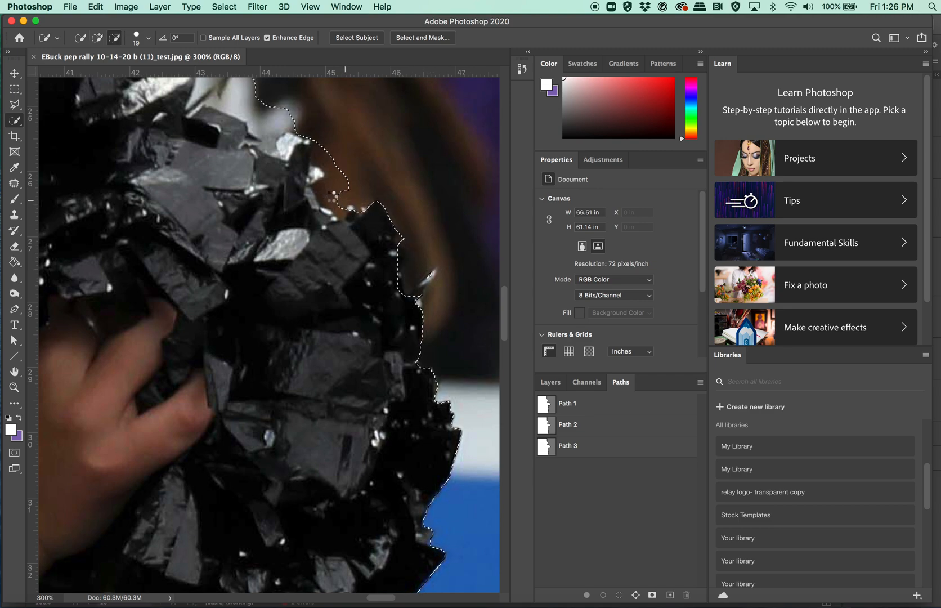
pyautogui.keyDown('alt'); pyautogui.click(329, 196); pyautogui.keyUp('alt')
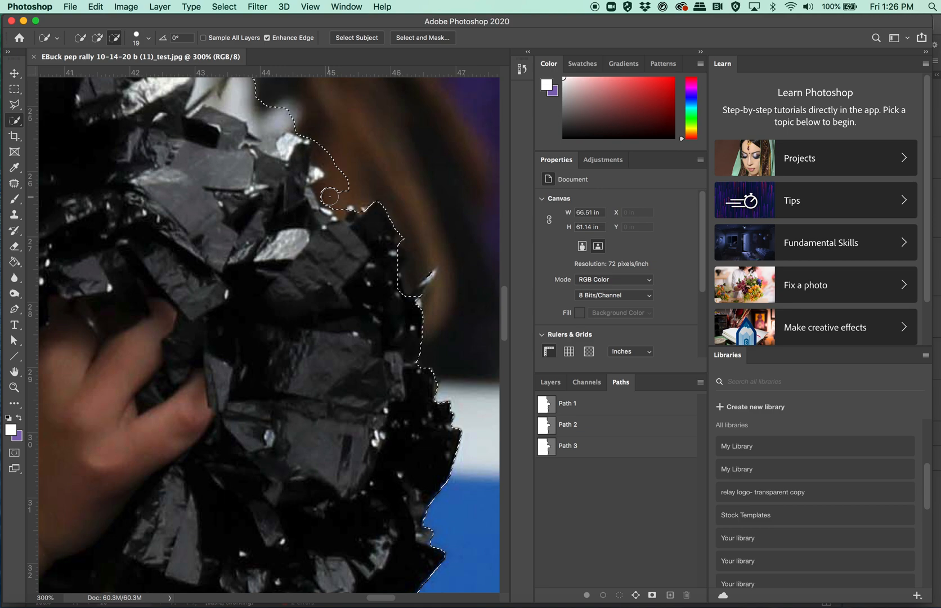
pyautogui.moveTo(323, 190)
pyautogui.mouseDown()
pyautogui.moveTo(343, 187)
pyautogui.moveTo(334, 166)
pyautogui.mouseUp()
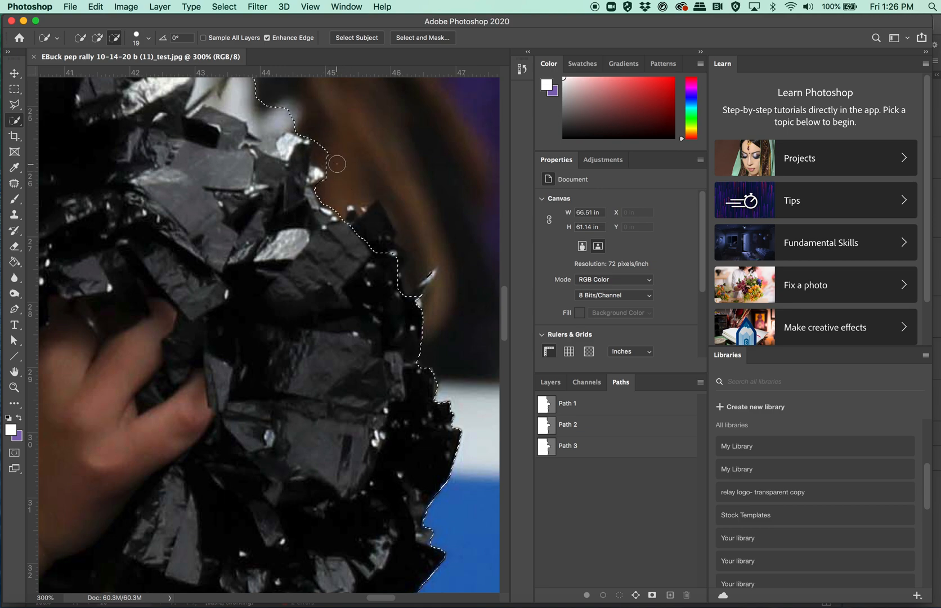
pyautogui.click(325, 155)
# Add the pointed black strand at the pom-pom's upper right back to the selection and trim the brown background beside it
pyautogui.scroll(5, 321, 225)
pyautogui.hscroll(3, 321, 225)
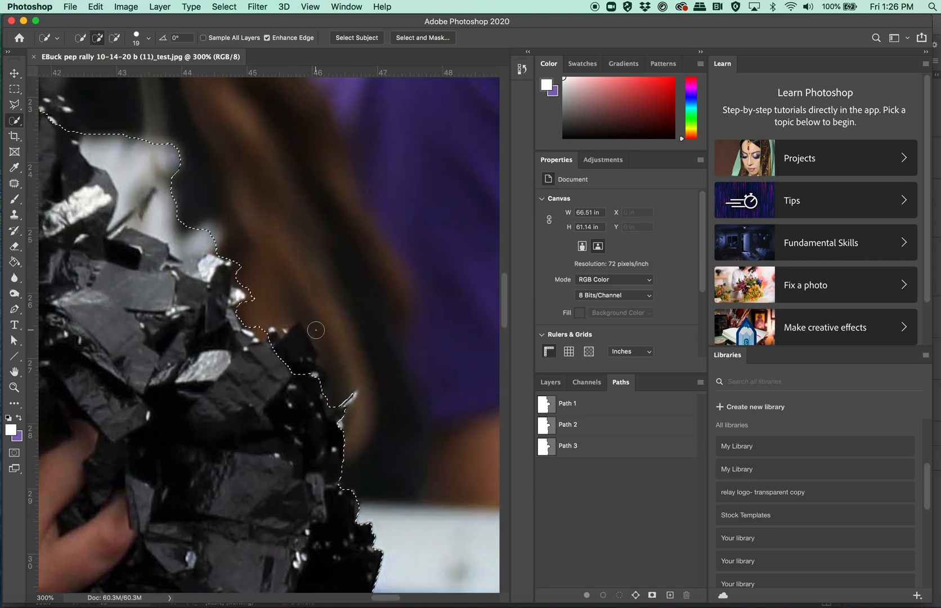
pyautogui.click(287, 360)
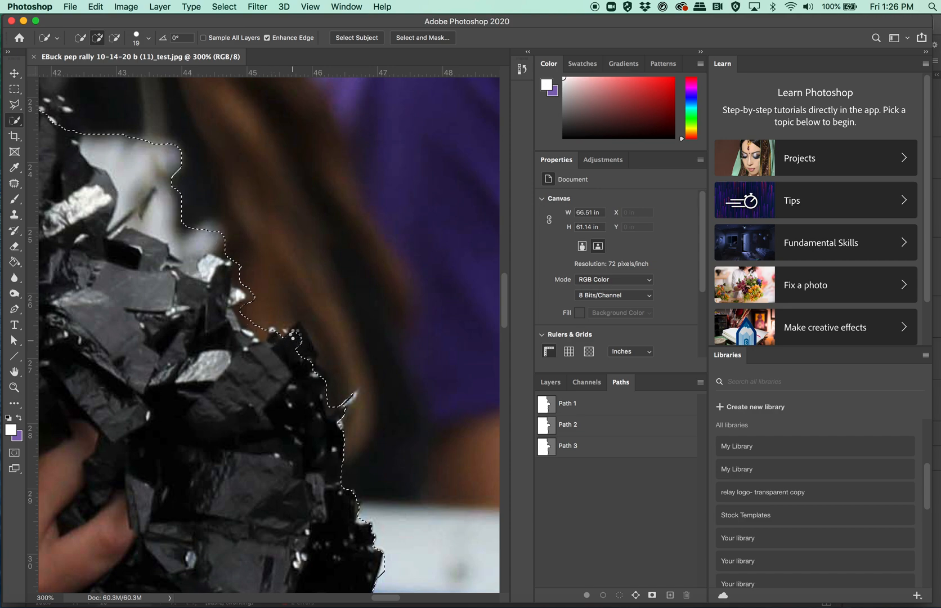
pyautogui.press('alt')
pyautogui.keyDown('alt'); pyautogui.click(259, 329); pyautogui.keyUp('alt')
pyautogui.press('alt')
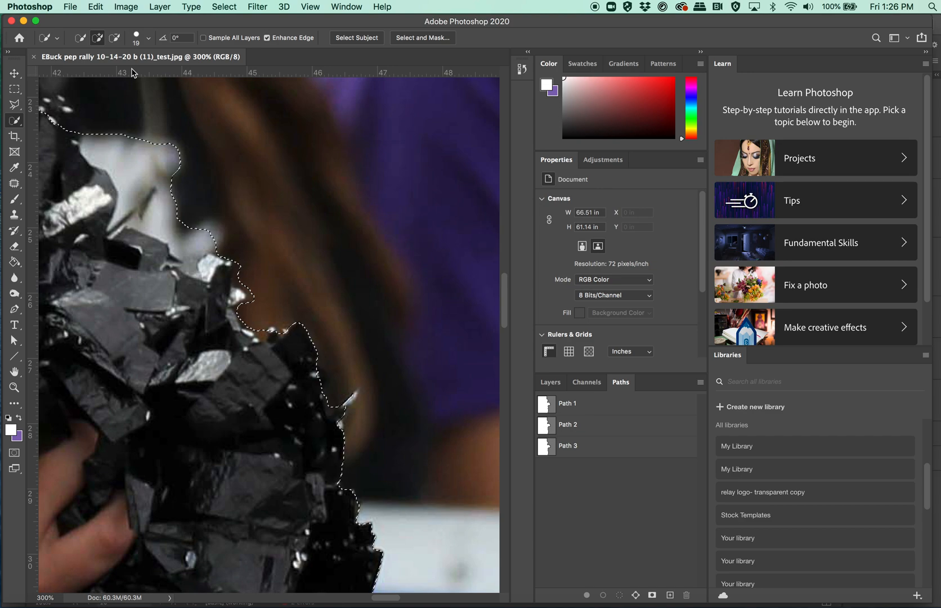
# Reduce the brush size to 11 px and subtract the brown background between the pointed black strand and the white foil tips
pyautogui.click(137, 45)
pyautogui.moveTo(88, 69); pyautogui.dragTo(85, 69)
pyautogui.keyDown('alt'); pyautogui.click(257, 331); pyautogui.keyUp('alt')
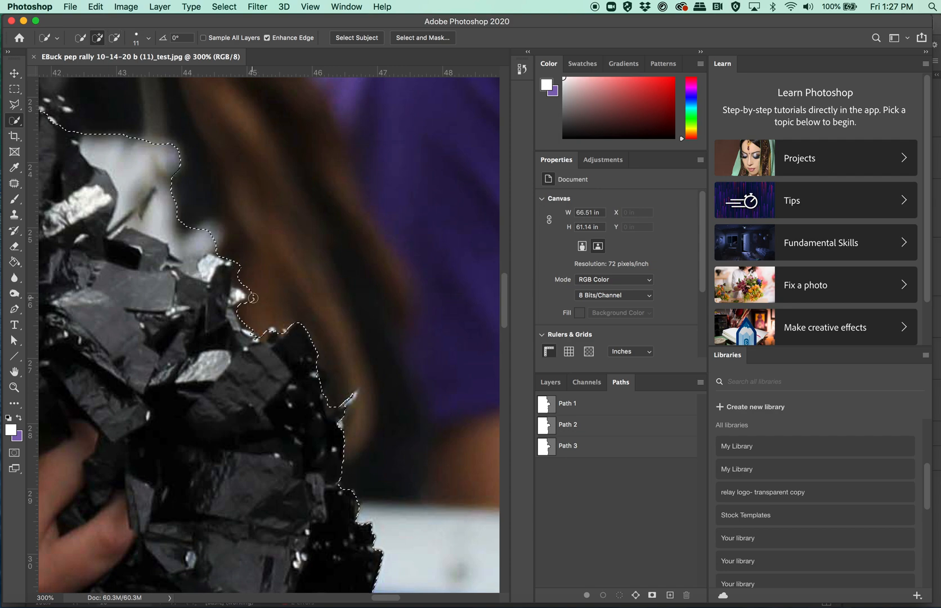
pyautogui.press('alt')
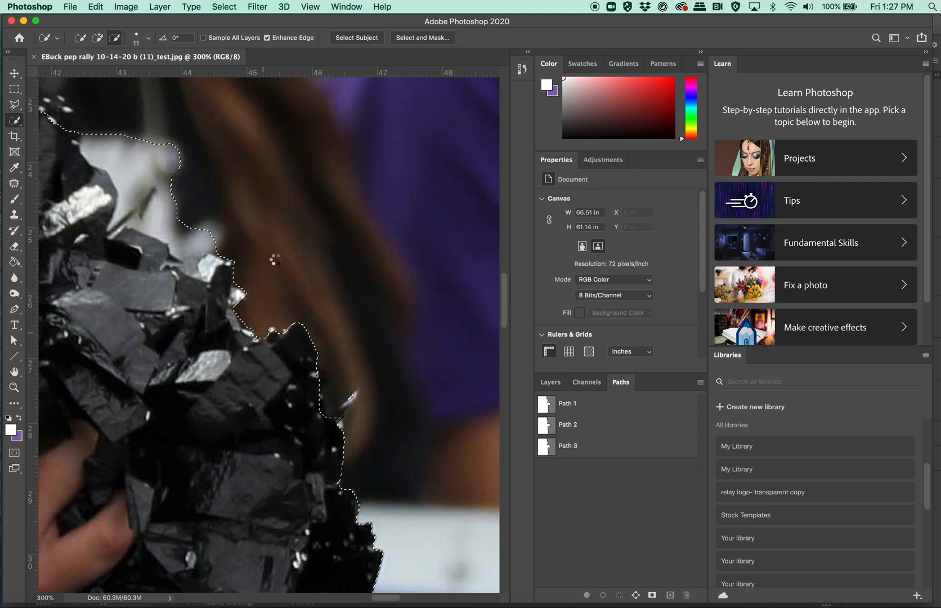
pyautogui.keyDown('alt'); pyautogui.click(244, 322); pyautogui.keyUp('alt')
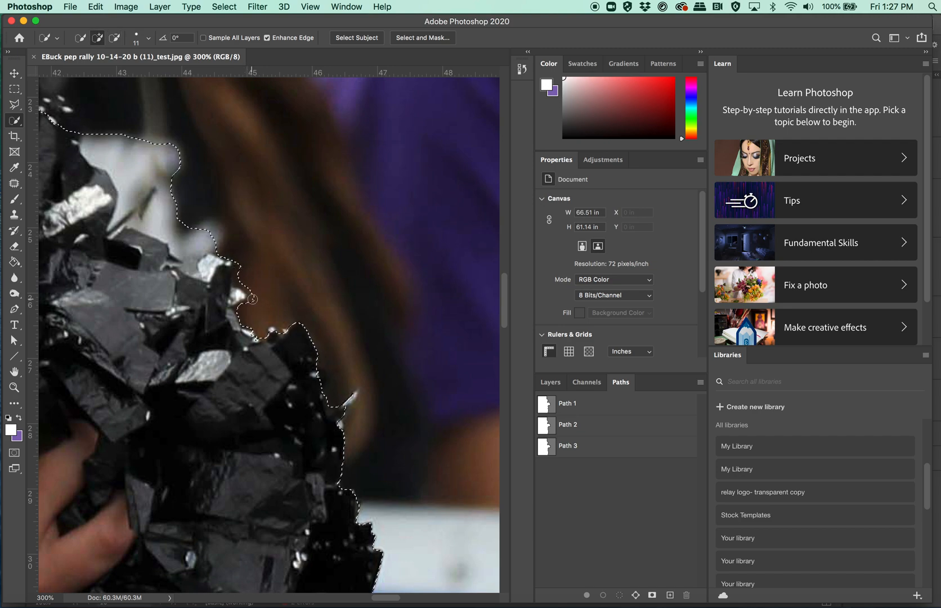
pyautogui.keyDown('alt'); pyautogui.click(234, 258); pyautogui.keyUp('alt')
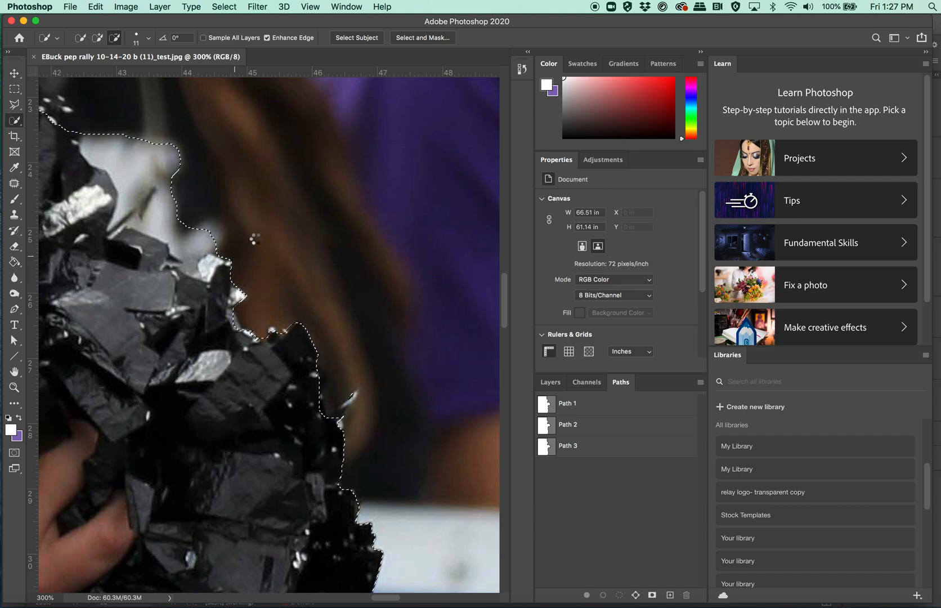
# Subtract the blurred white background patch above the pom-pom from the selection, working along the foil strands
pyautogui.hscroll(-10, 255, 239)
pyautogui.scroll(4, 255, 238)
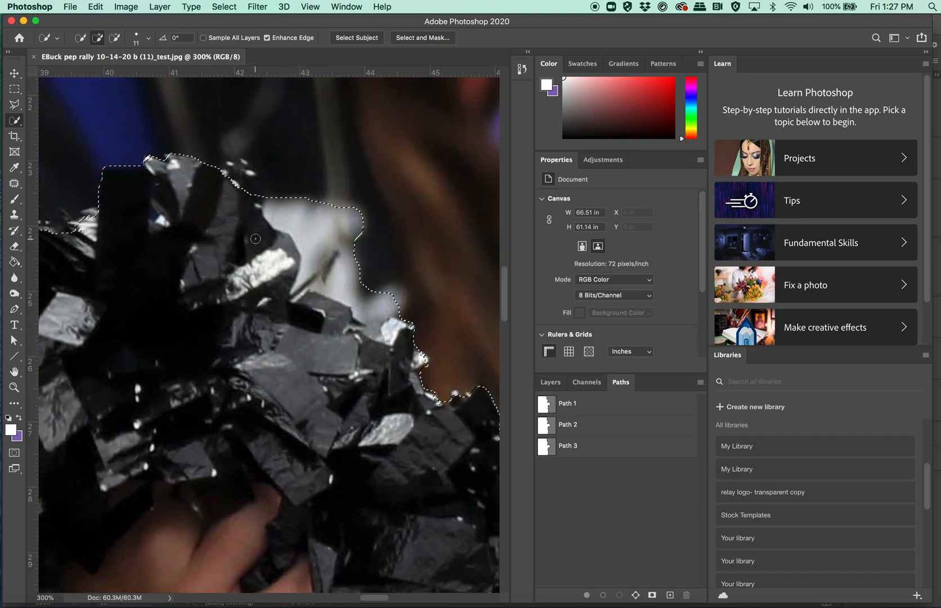
pyautogui.keyDown('alt'); pyautogui.click(272, 207); pyautogui.keyUp('alt')
pyautogui.keyDown('alt'); pyautogui.click(292, 215); pyautogui.keyUp('alt')
pyautogui.keyDown('alt'); pyautogui.click(302, 223); pyautogui.keyUp('alt')
pyautogui.keyDown('alt'); pyautogui.click(280, 221); pyautogui.keyUp('alt')
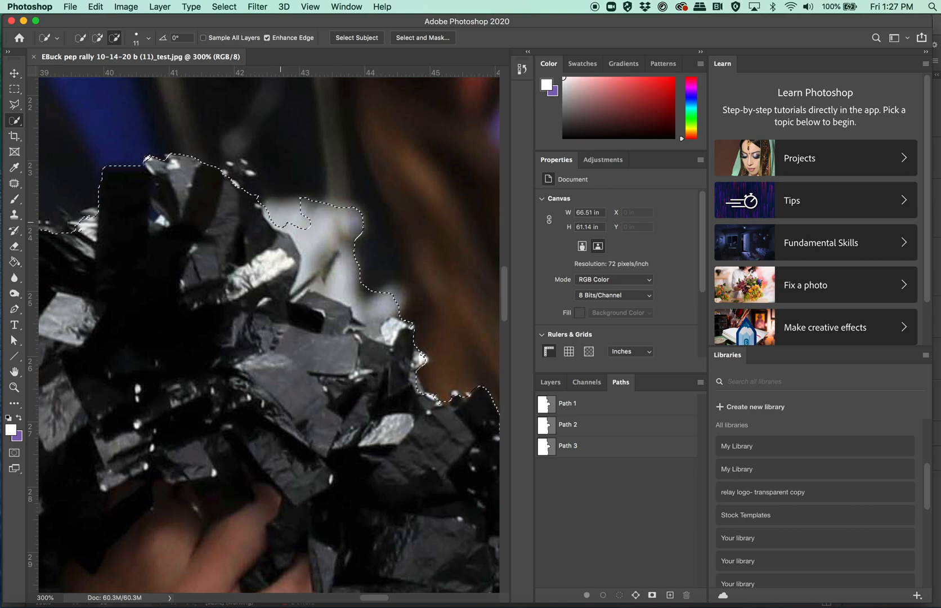
pyautogui.moveTo(301, 232)
pyautogui.mouseDown()
pyautogui.moveTo(309, 269)
pyautogui.moveTo(291, 294)
pyautogui.moveTo(316, 277)
pyautogui.moveTo(364, 279)
pyautogui.moveTo(348, 237)
pyautogui.moveTo(322, 257)
pyautogui.mouseUp()
pyautogui.moveTo(300, 201)
pyautogui.mouseDown()
pyautogui.moveTo(333, 208)
pyautogui.moveTo(360, 244)
pyautogui.moveTo(357, 213)
pyautogui.moveTo(349, 204)
pyautogui.moveTo(351, 227)
pyautogui.moveTo(336, 249)
pyautogui.mouseUp()
pyautogui.moveTo(353, 295); pyautogui.dragTo(366, 314)
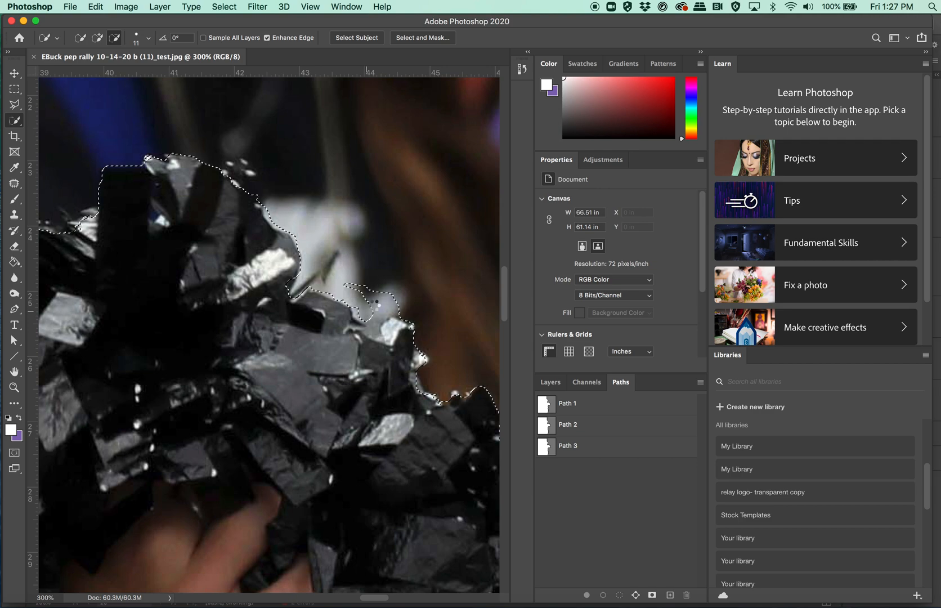
pyautogui.rightClick(378, 334)
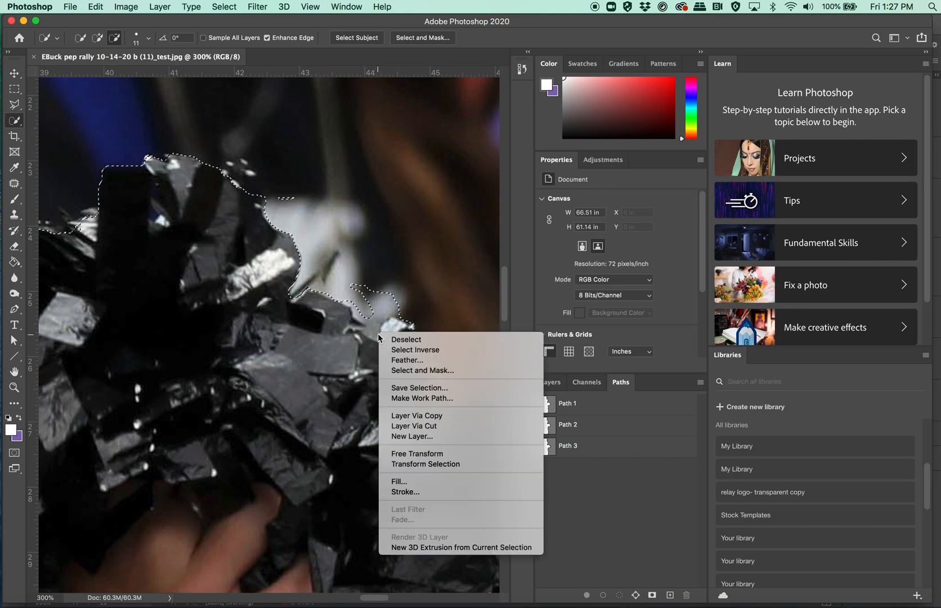
pyautogui.click(397, 340)
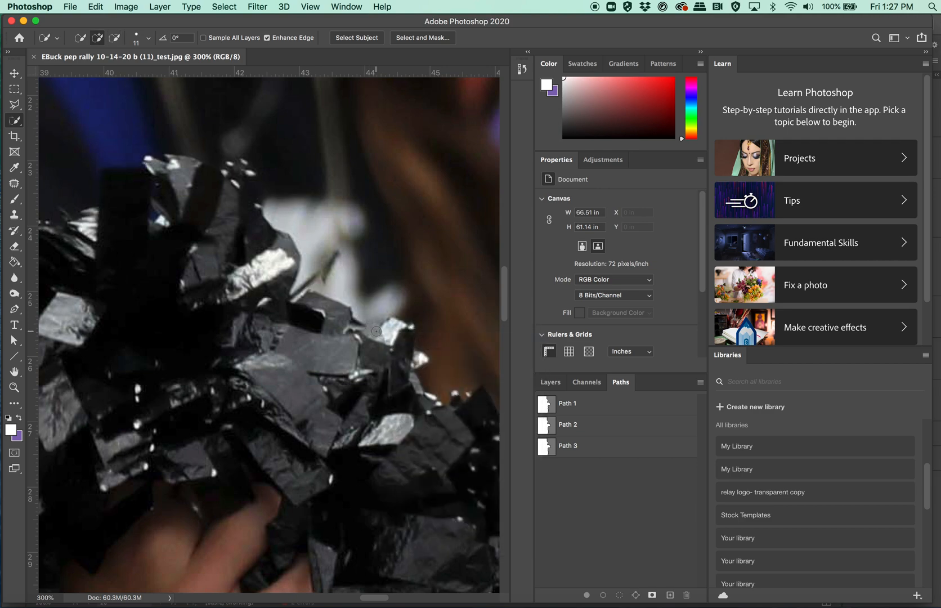
pyautogui.press('super+z')
# Subtract the rest of the white background patch along the foil strands and the stray selected speck above the pom-pom
pyautogui.moveTo(371, 323)
pyautogui.mouseDown()
pyautogui.moveTo(387, 310)
pyautogui.moveTo(400, 313)
pyautogui.moveTo(346, 285)
pyautogui.mouseUp()
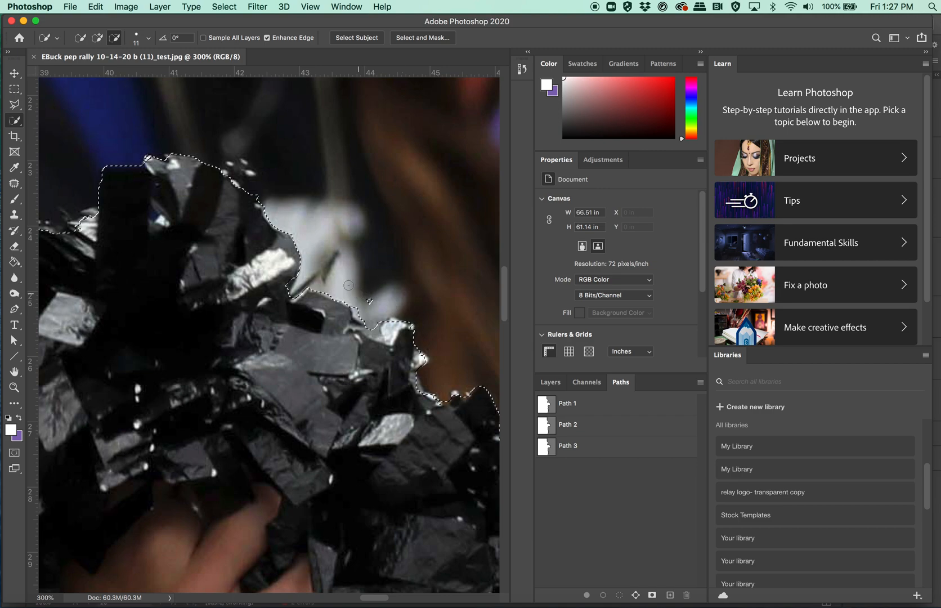
pyautogui.moveTo(369, 327); pyautogui.dragTo(376, 335)
pyautogui.moveTo(364, 317)
pyautogui.mouseDown()
pyautogui.moveTo(350, 308)
pyautogui.moveTo(358, 321)
pyautogui.mouseUp()
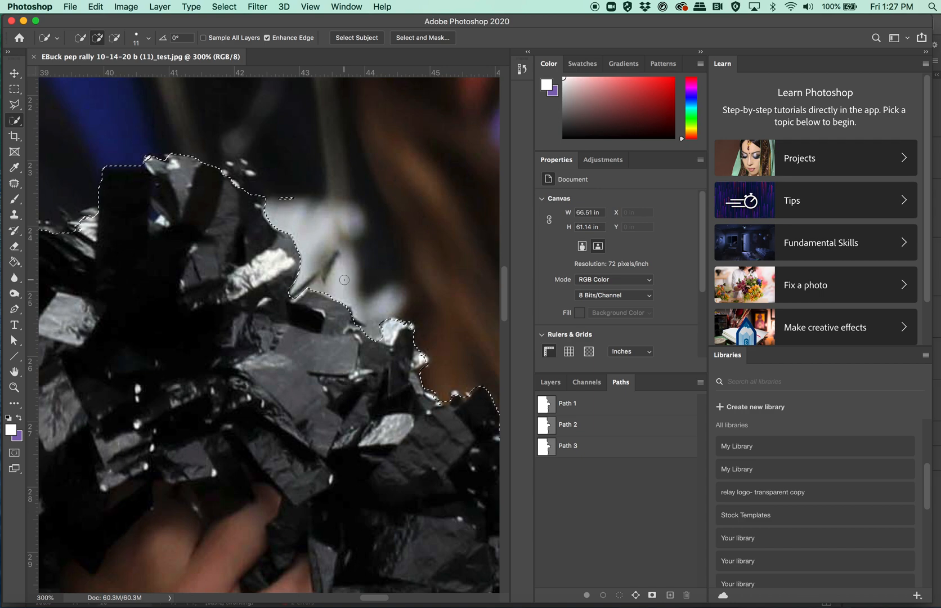
pyautogui.hscroll(-4, 345, 280)
pyautogui.scroll(2, 345, 279)
pyautogui.keyDown('alt'); pyautogui.click(396, 250); pyautogui.keyUp('alt')
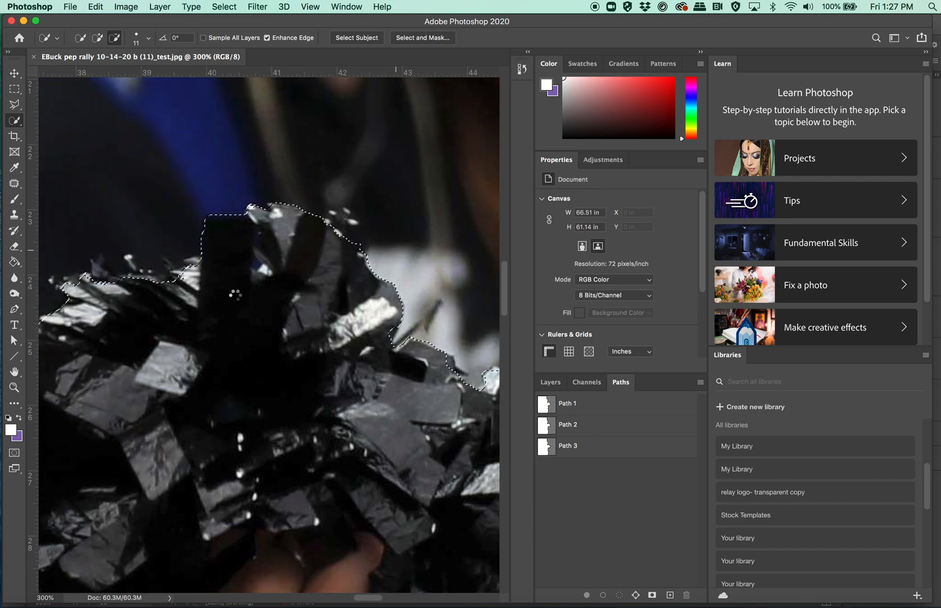
# Refine the selection along the neck and white collar and include the loose foil strands on the pom-pom's upper edge
pyautogui.hscroll(-9, 235, 294)
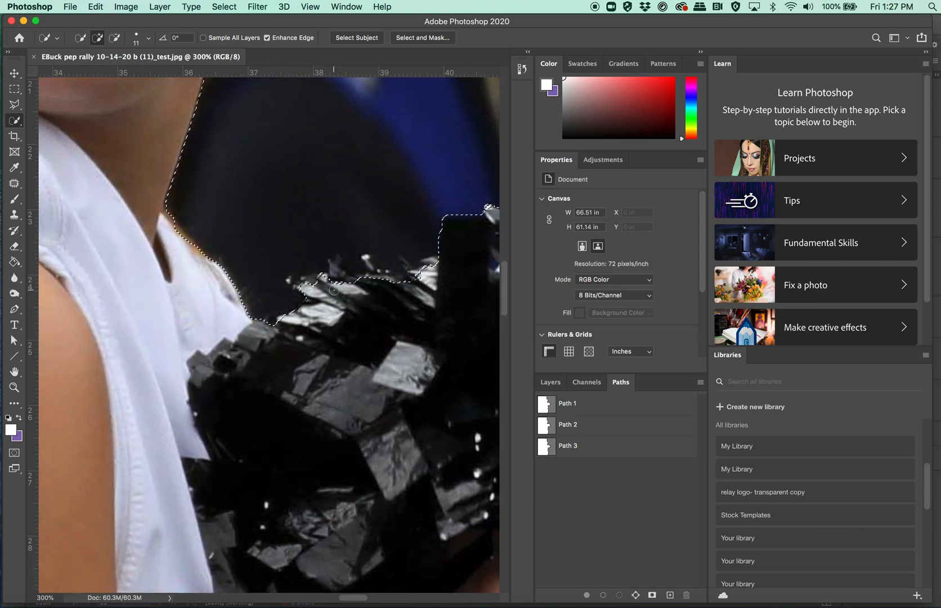
pyautogui.press('alt')
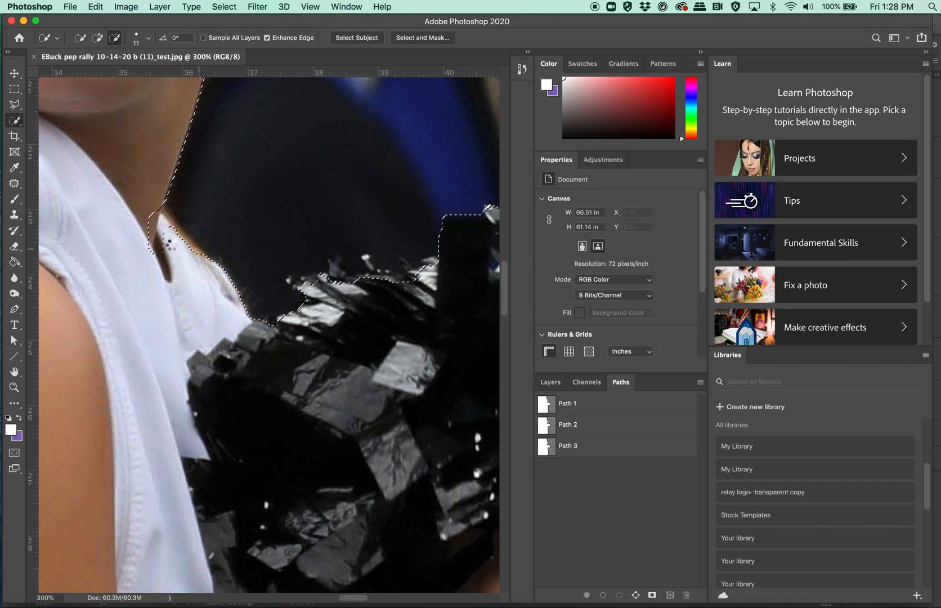
pyautogui.keyDown('alt'); pyautogui.click(168, 241); pyautogui.keyUp('alt')
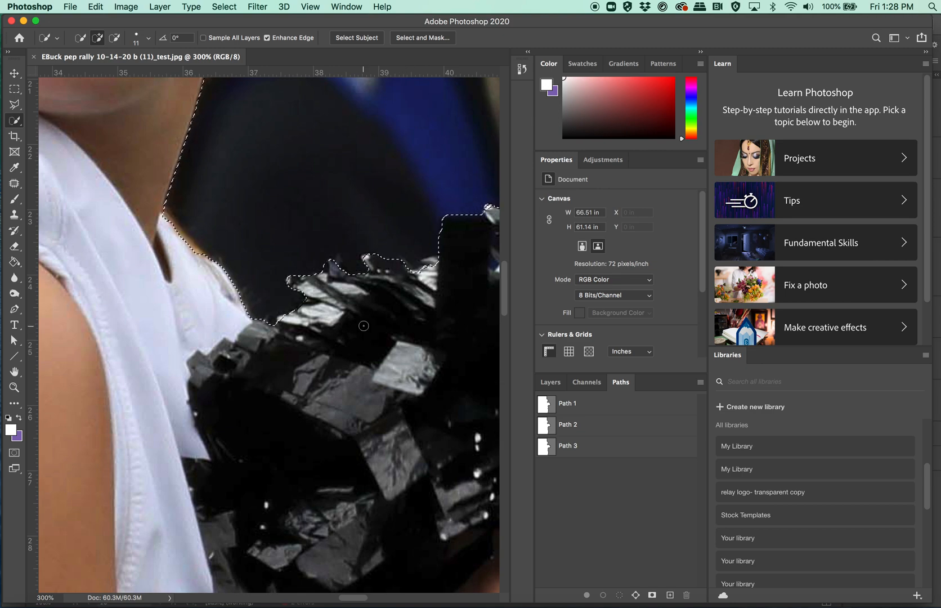
# Subtract the sliver of background beside the hair above the cheerleader's ear from the selection
pyautogui.scroll(10, 364, 325)
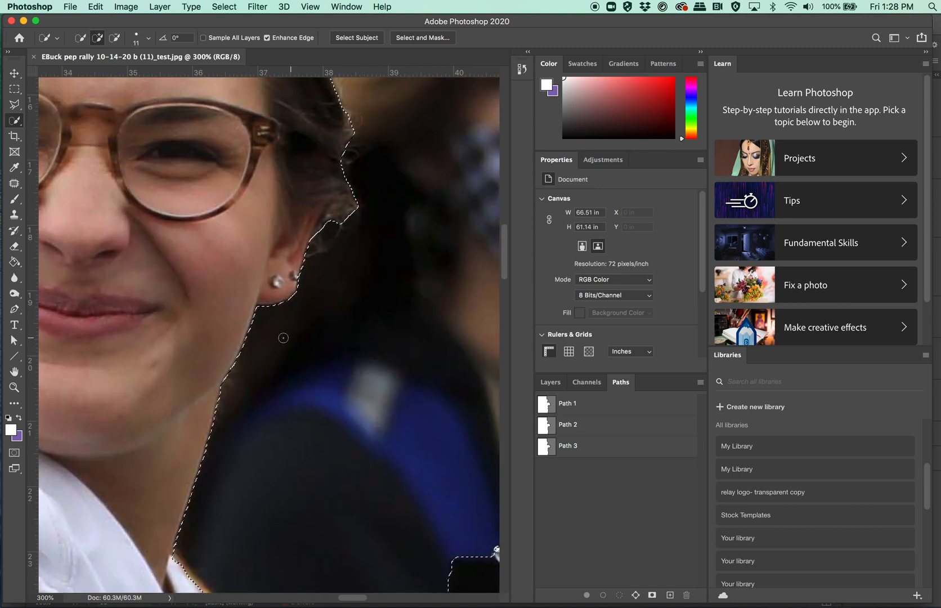
pyautogui.scroll(5, 284, 337)
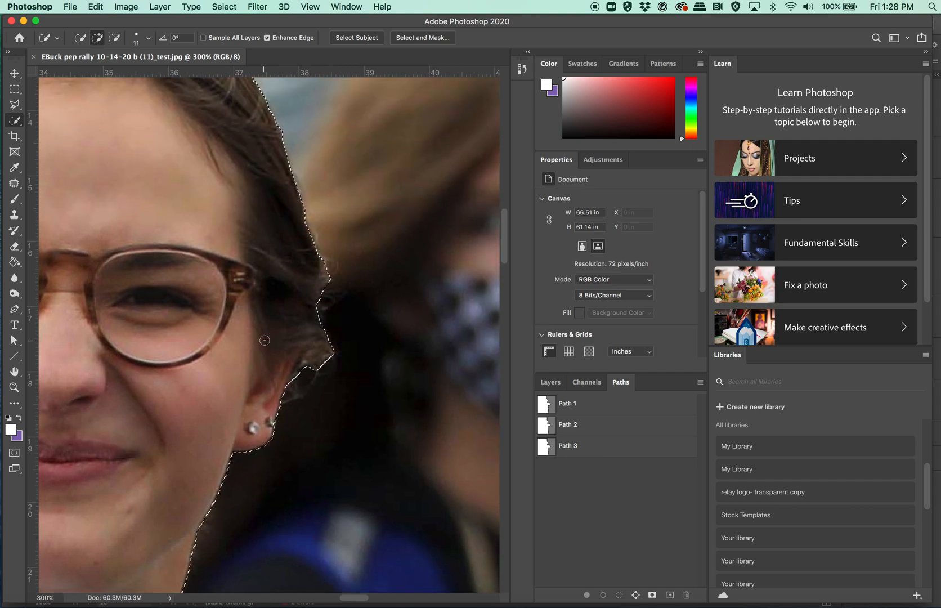
pyautogui.scroll(3, 315, 338)
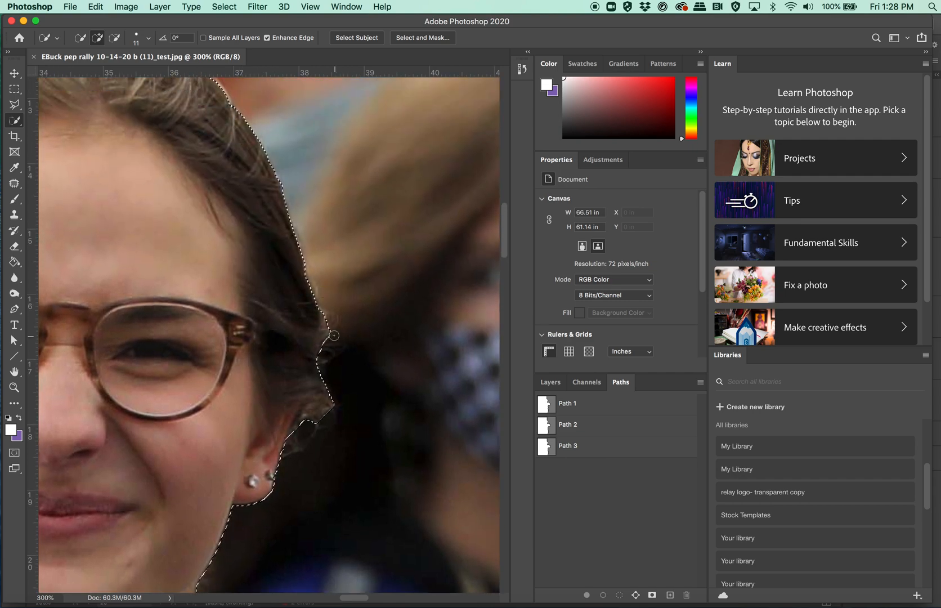
pyautogui.press('alt')
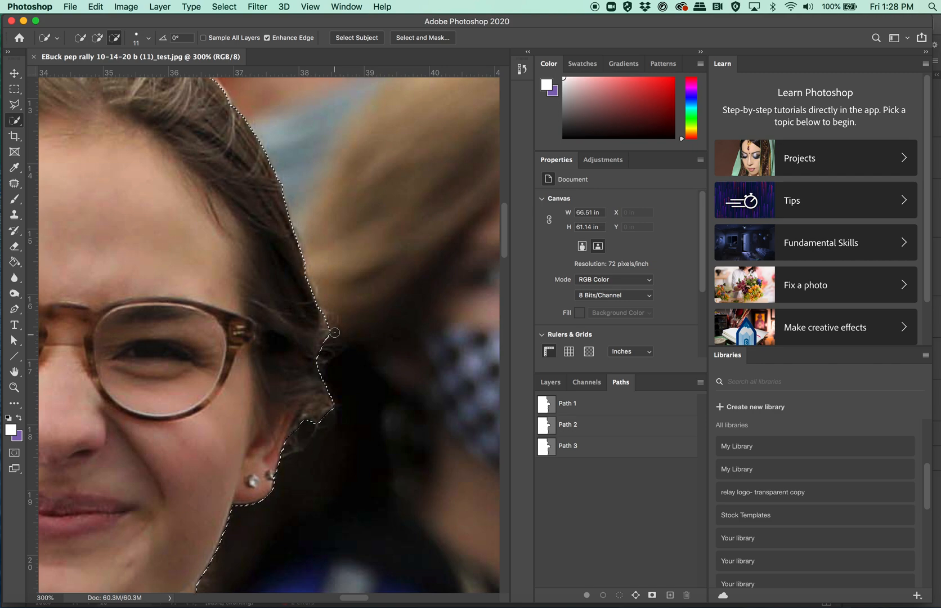
pyautogui.moveTo(329, 310)
pyautogui.mouseDown()
pyautogui.moveTo(344, 327)
pyautogui.moveTo(335, 346)
pyautogui.mouseUp()
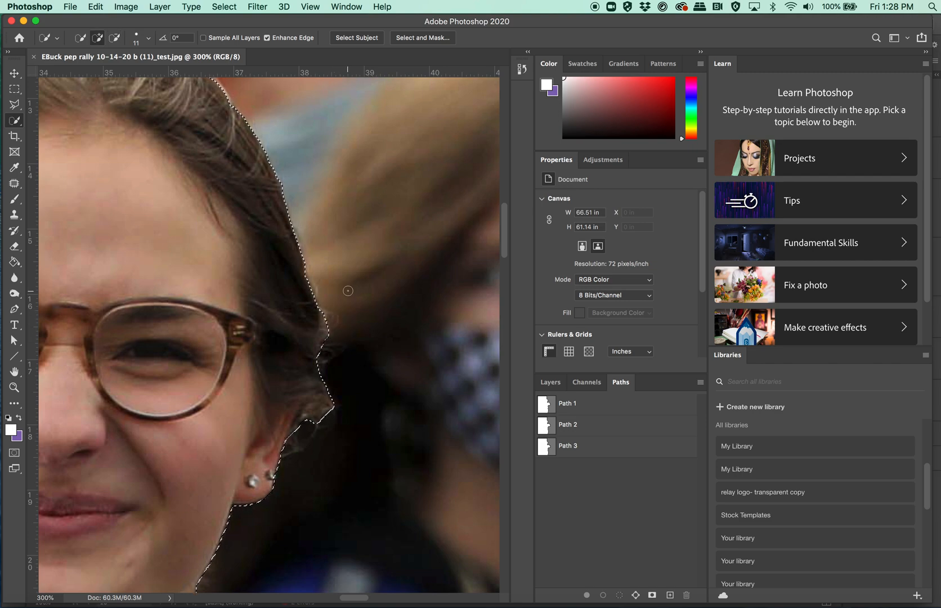
# Add the missing hair along the crown to the selection, smoothing its edge up to the straight vertical boundary
pyautogui.scroll(3, 348, 290)
pyautogui.scroll(4, 348, 290)
pyautogui.hscroll(-2, 348, 290)
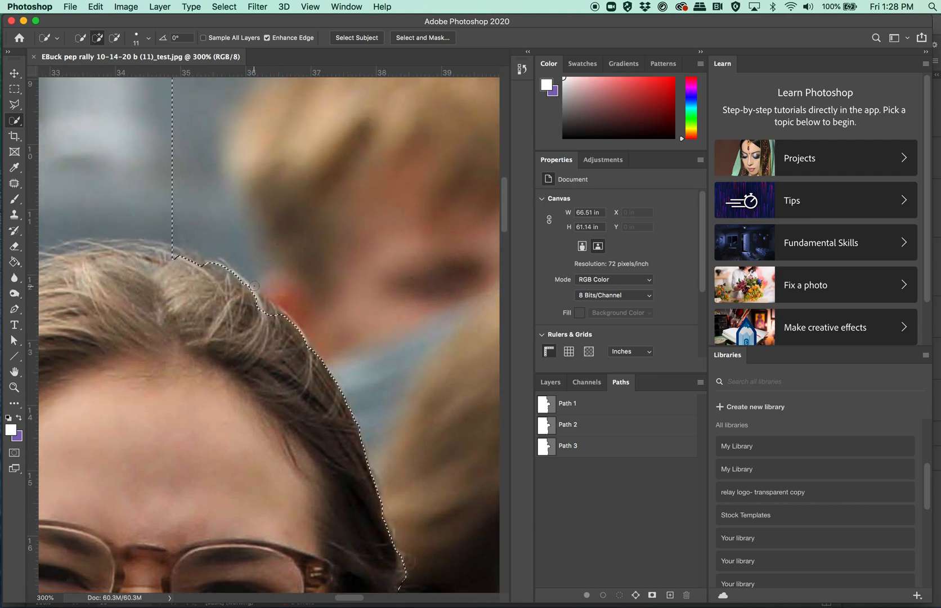
pyautogui.moveTo(274, 312)
pyautogui.mouseDown()
pyautogui.moveTo(253, 301)
pyautogui.moveTo(260, 305)
pyautogui.mouseUp()
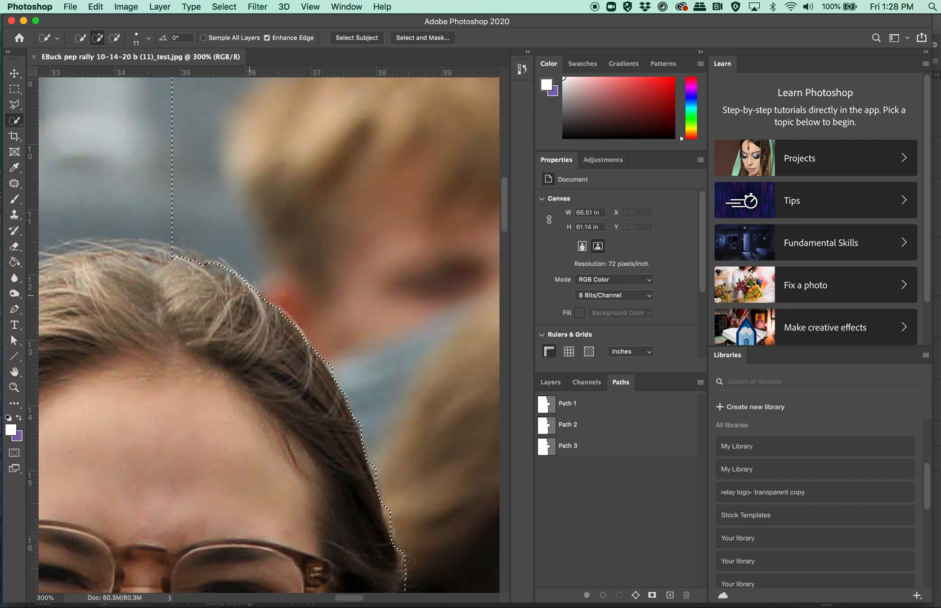
pyautogui.moveTo(213, 278); pyautogui.dragTo(169, 258)
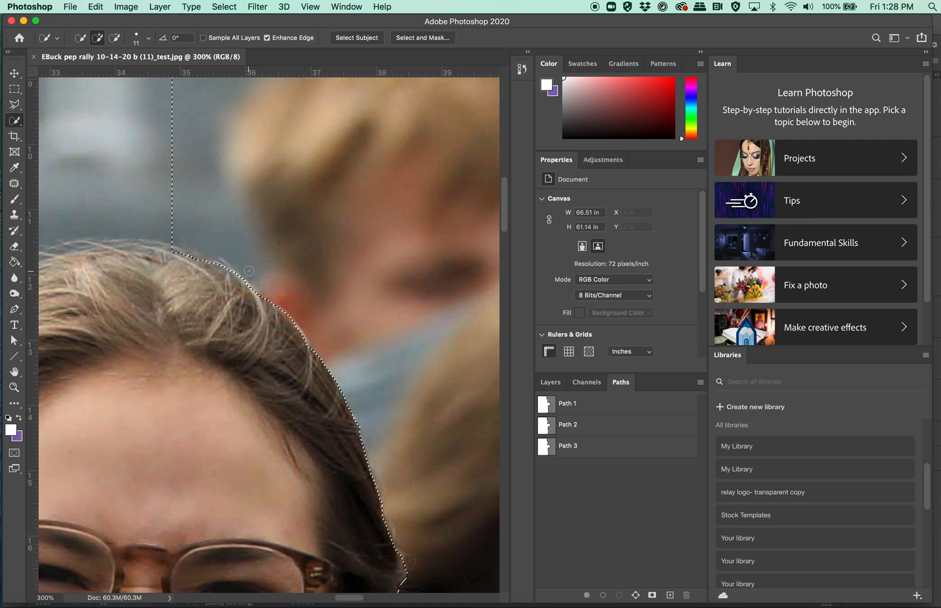
# Examine the selection edge along the cheerleader's hair, ear, neck, collar and pom-pom, then the whole figure
pyautogui.scroll(-10, 249, 273)
pyautogui.scroll(-4, 249, 271)
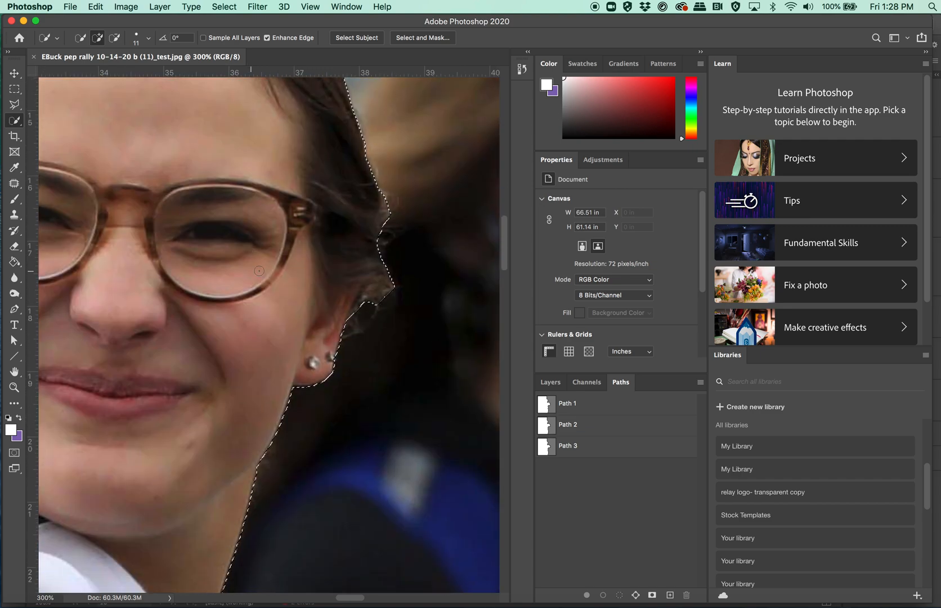
pyautogui.press('alt')
pyautogui.press('alt')
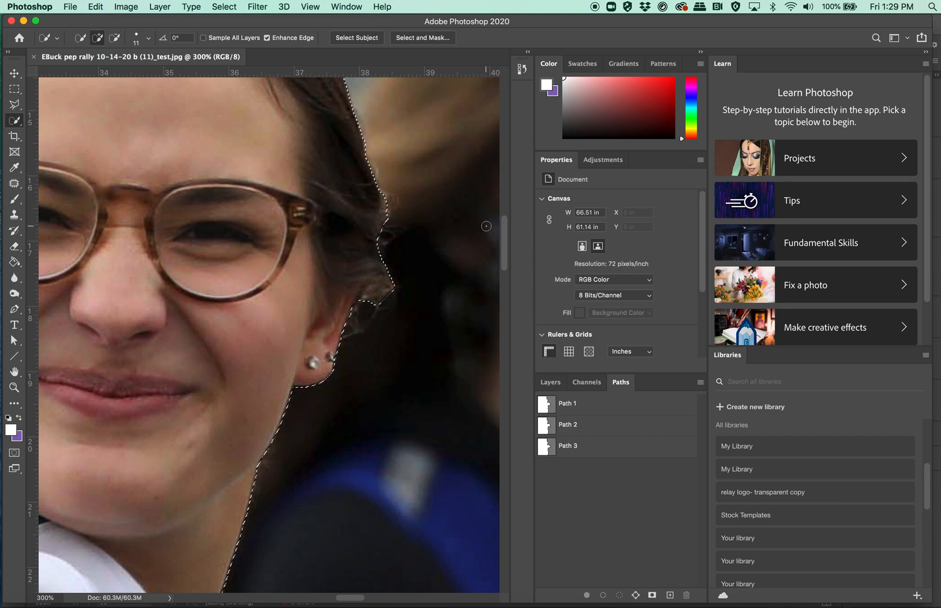
pyautogui.scroll(-1, 411, 291)
pyautogui.scroll(-15, 411, 292)
pyautogui.hscroll(-10, 412, 292)
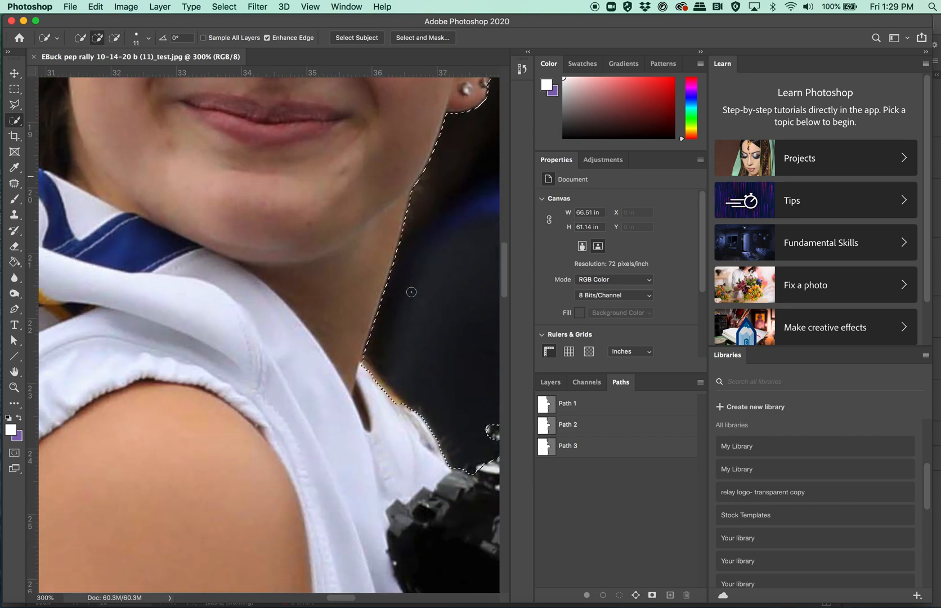
pyautogui.scroll(-10, 412, 292)
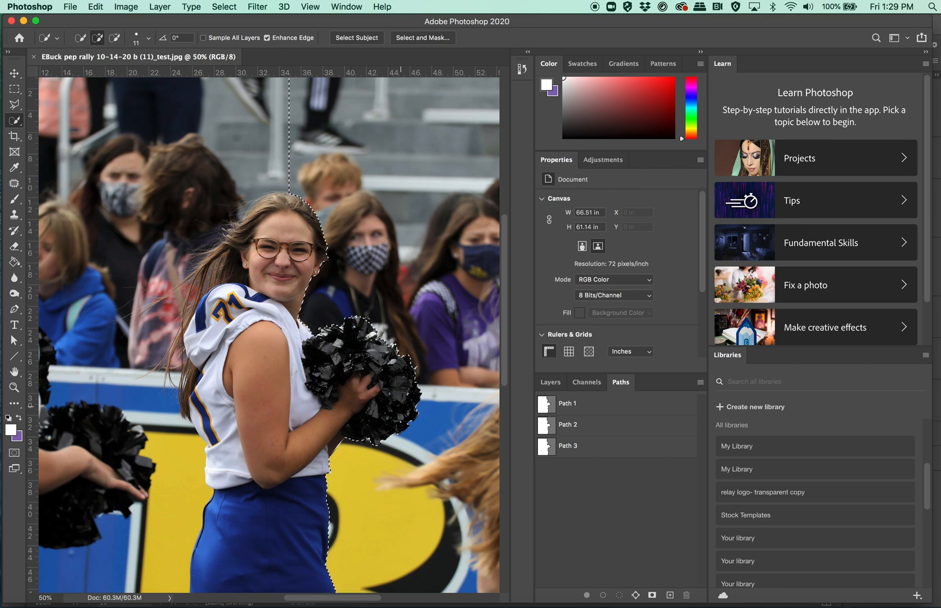
# Feather the cheerleader selection with a radius of 3 pixels
pyautogui.rightClick(401, 407)
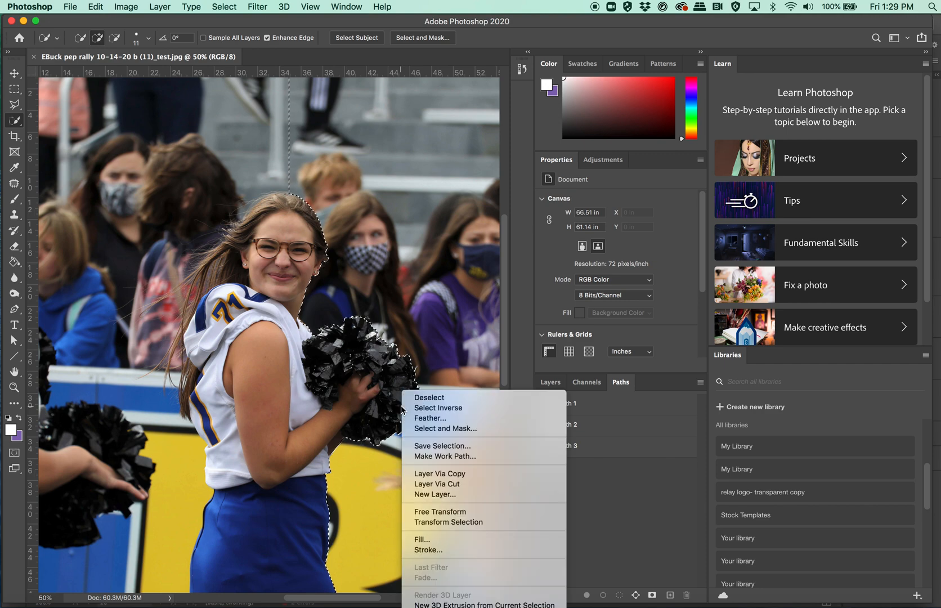
pyautogui.click(416, 418)
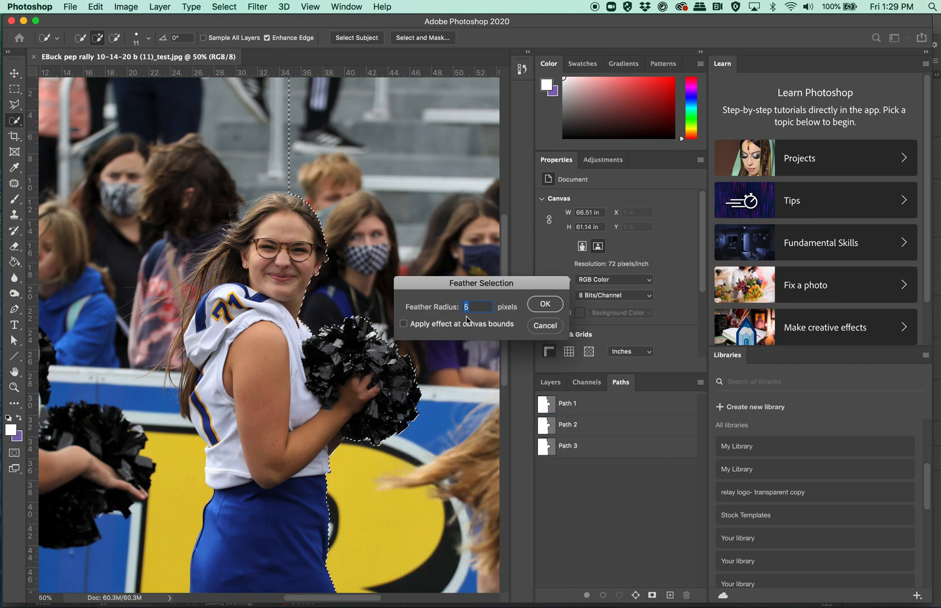
pyautogui.write('3')
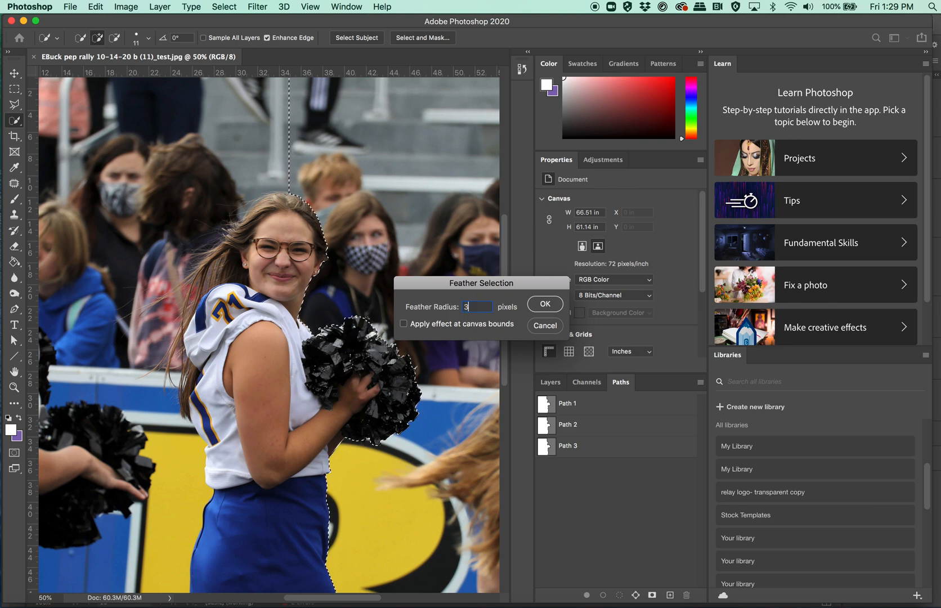
pyautogui.click(541, 305)
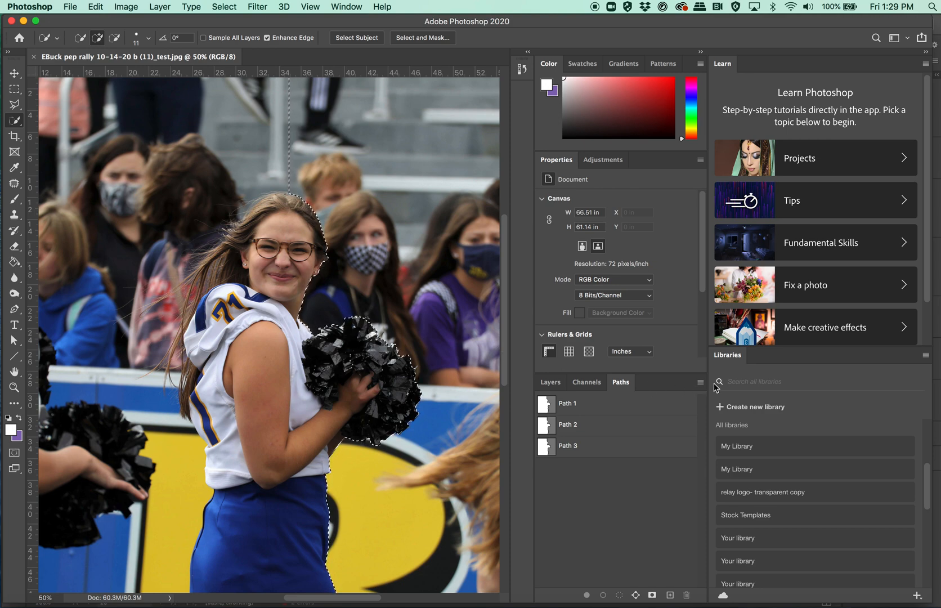
# Invert the selection so that it covers the background in front of the cheerleader
pyautogui.press('super+minus')
pyautogui.press('super+minus')
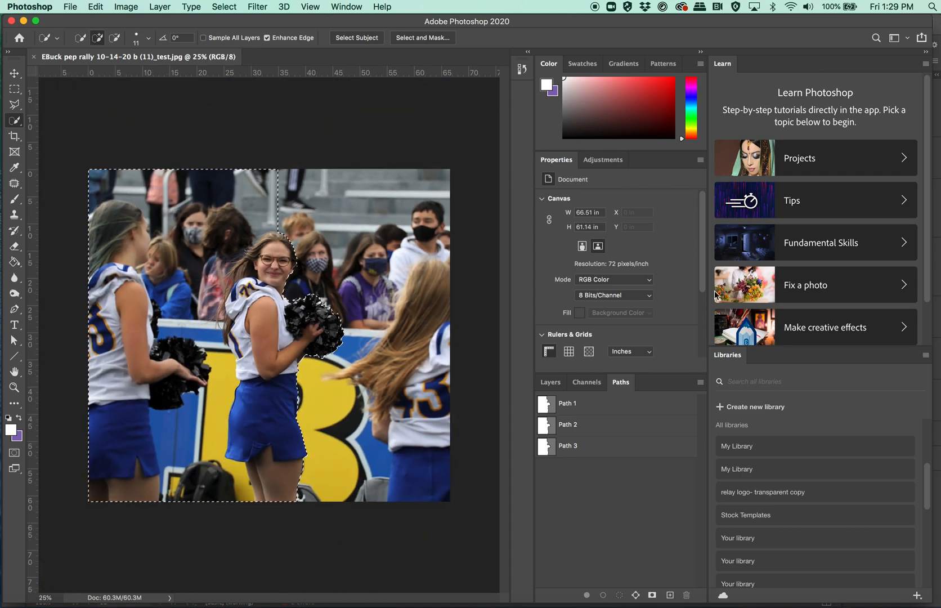
pyautogui.click(224, 6)
pyautogui.click(228, 56)
# Try a Content-Aware fill on the inverted background selection and undo it
pyautogui.hotkey('shift', 'BackSpace')
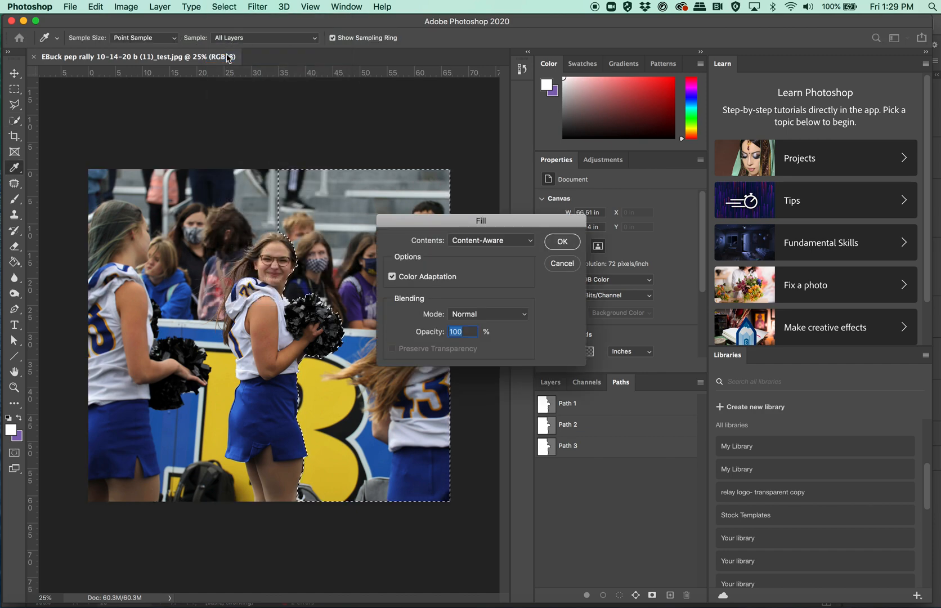
pyautogui.click(519, 240)
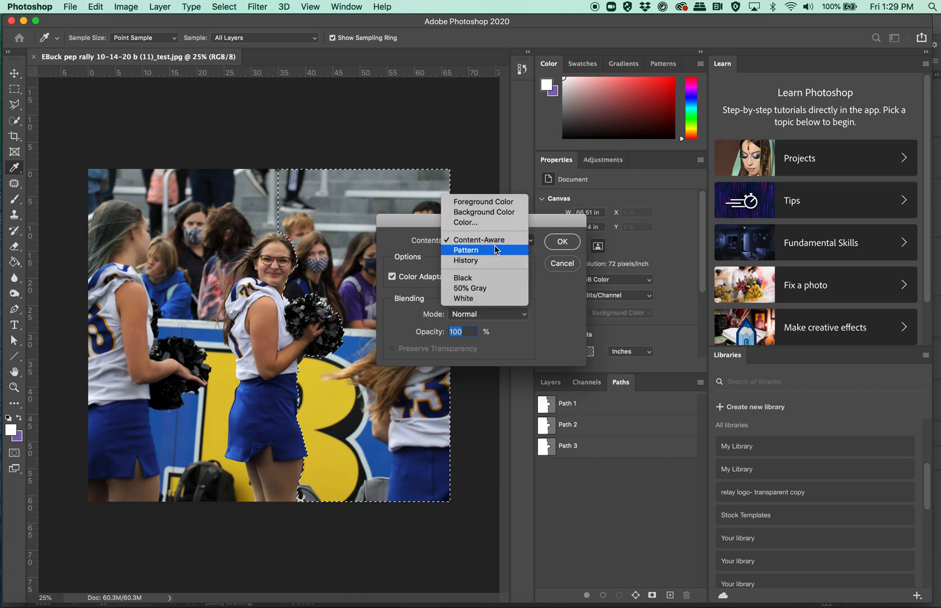
pyautogui.click(493, 239)
pyautogui.click(555, 242)
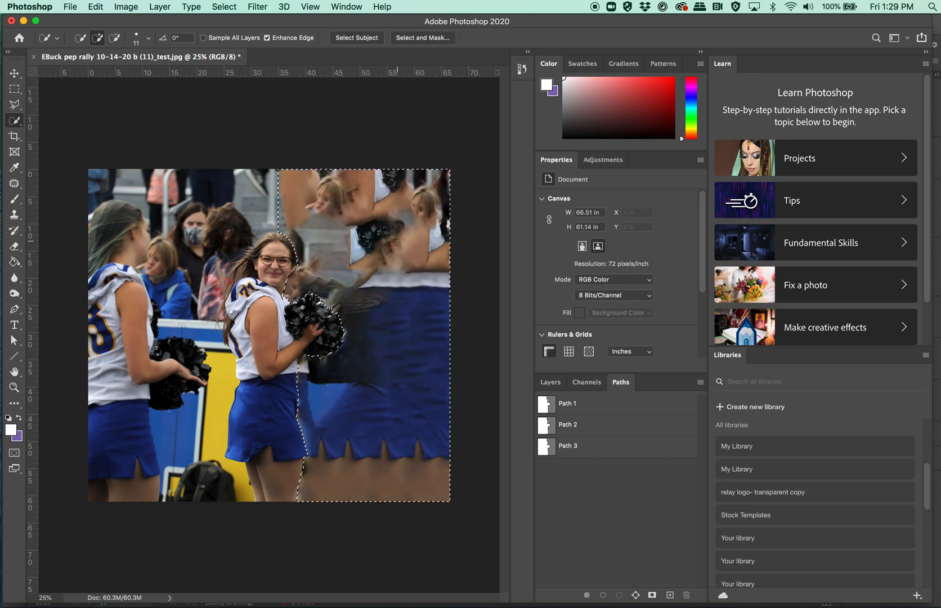
pyautogui.press('super+z')
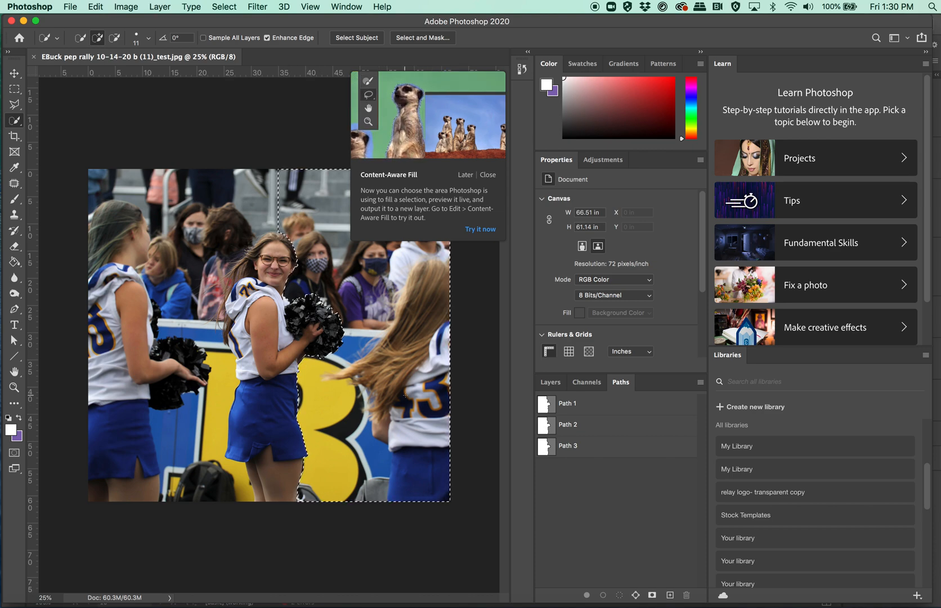
# Try filling the selected background with white and undo the fill
pyautogui.hotkey('shift', 'BackSpace')
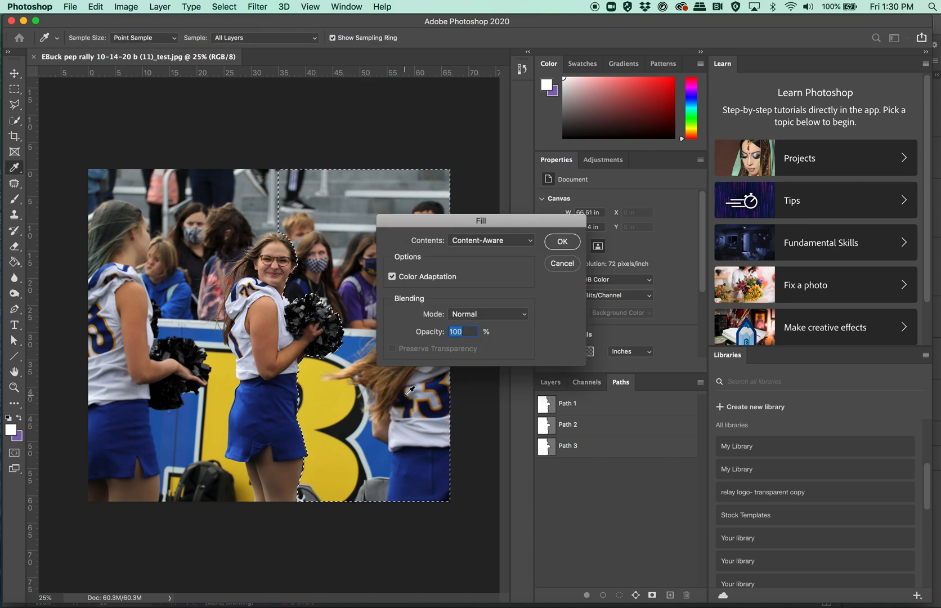
pyautogui.click(490, 241)
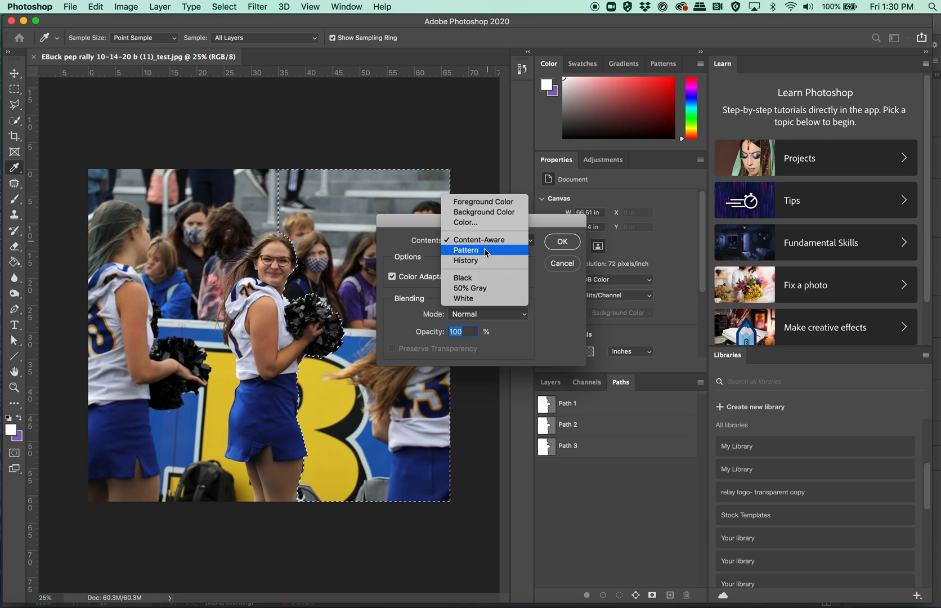
pyautogui.click(481, 297)
pyautogui.click(562, 242)
pyautogui.press('w')
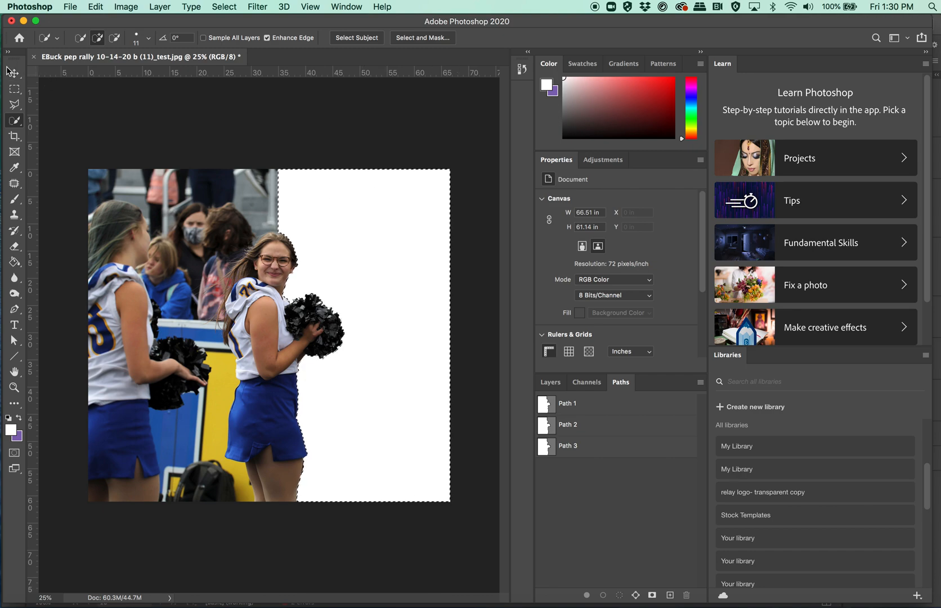
pyautogui.hotkey('ctrl', 'z')
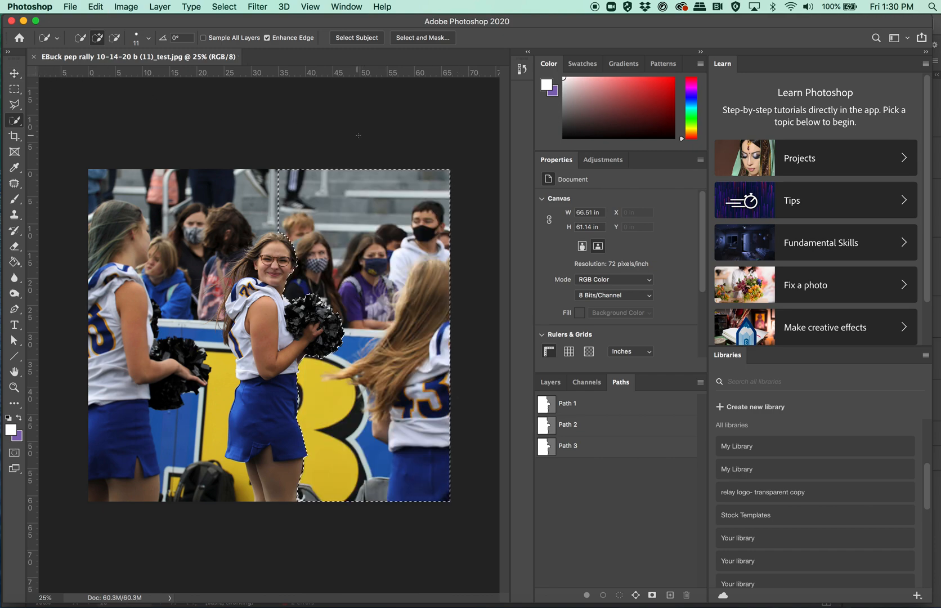
# Fill the selected background with black at 100% opacity and deselect it
pyautogui.hotkey('shift', 'BackSpace')
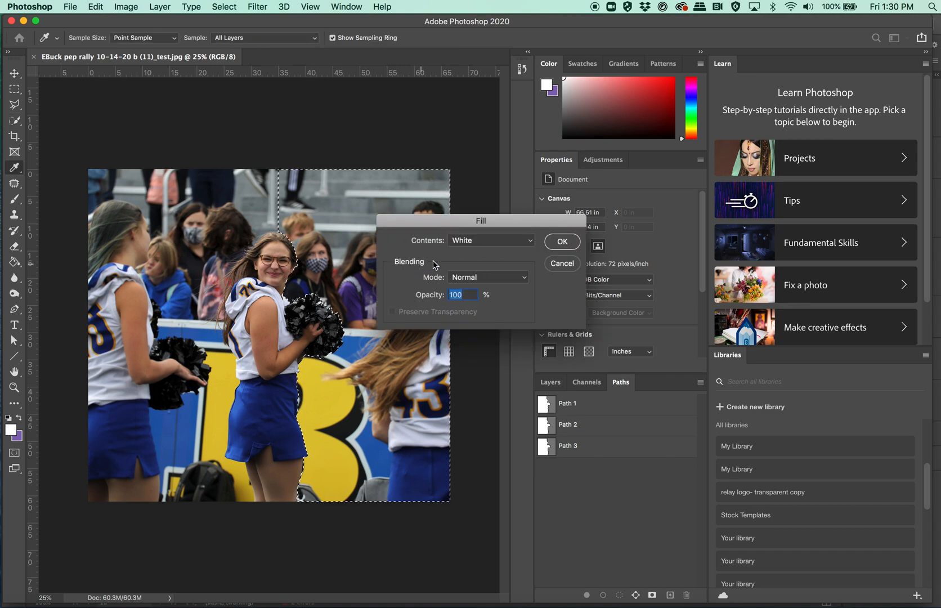
pyautogui.click(466, 240)
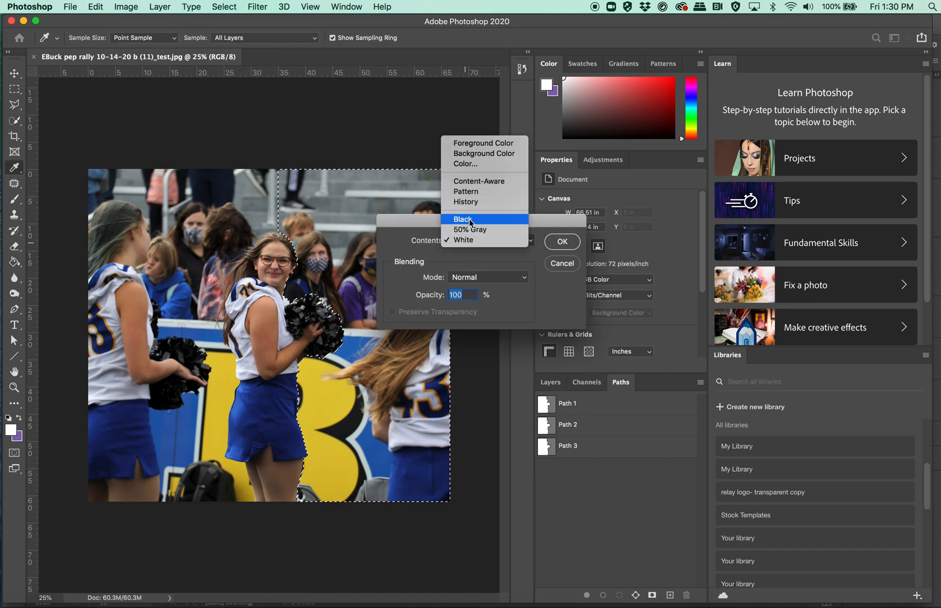
pyautogui.click(466, 219)
pyautogui.click(561, 241)
pyautogui.press('w')
pyautogui.click(381, 203)
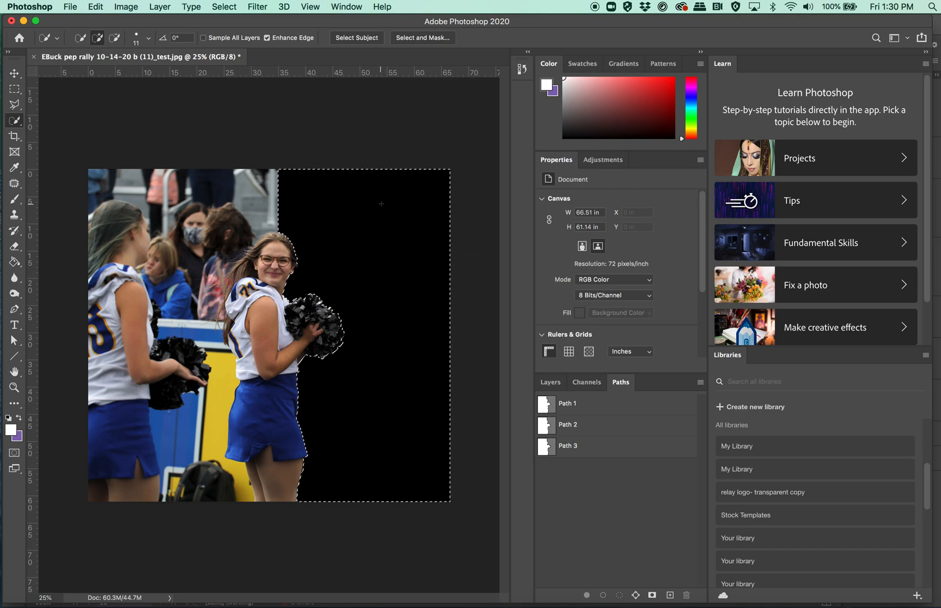
pyautogui.press('super+d')
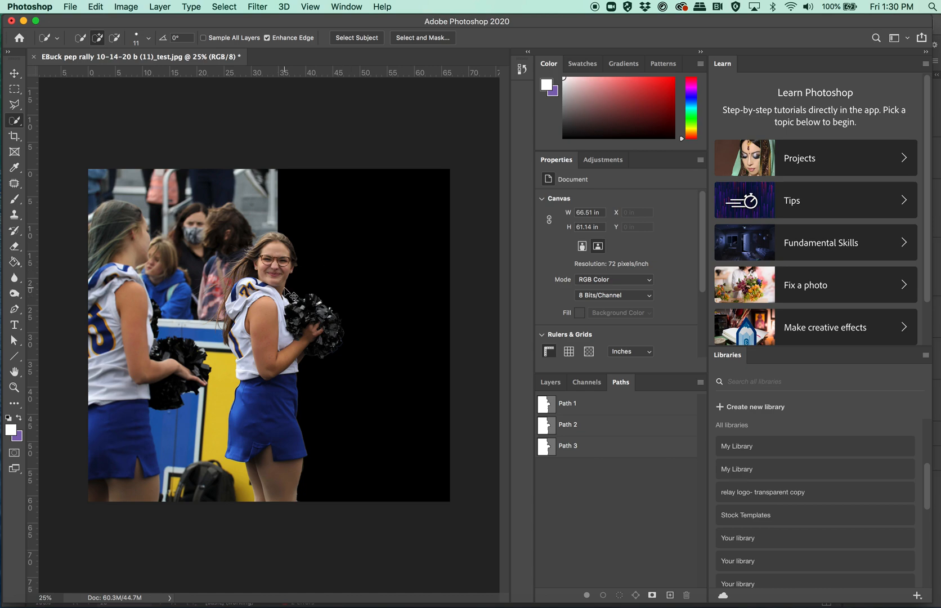
# Inspect the cutout edge of the cheerleader's hair, pom-pom, skirt and legs against the black background
pyautogui.scroll(2, 287, 292)
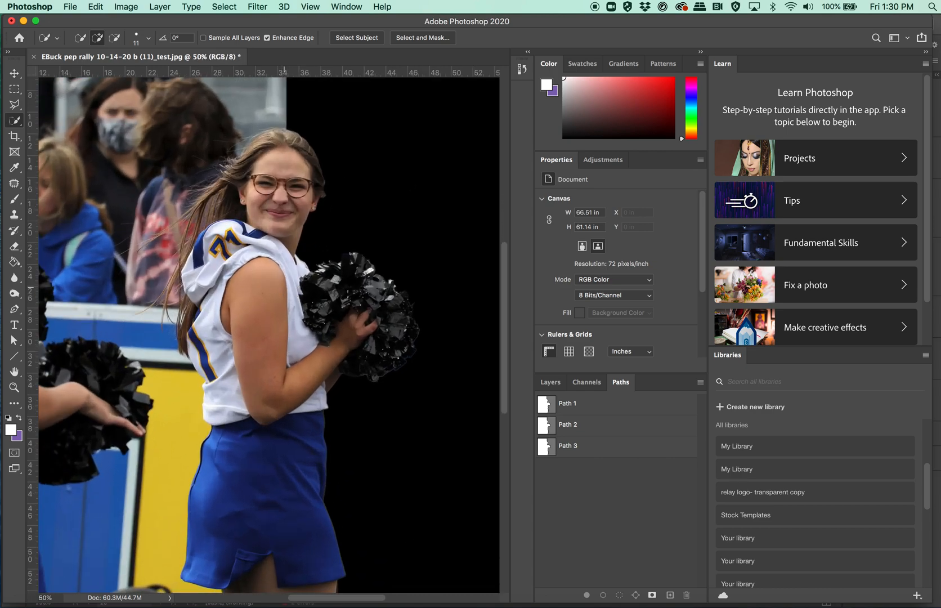
pyautogui.scroll(-5, 269, 334)
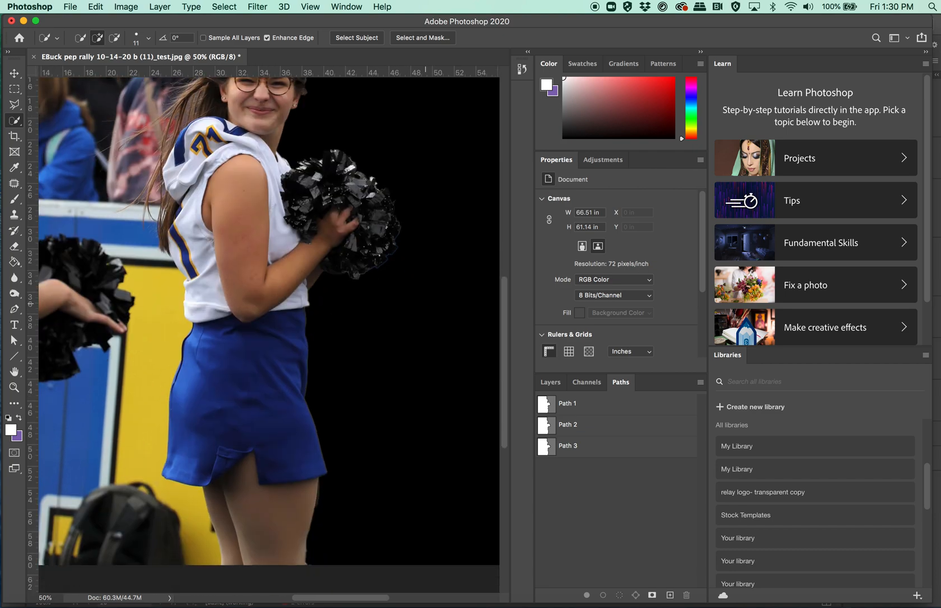
pyautogui.scroll(8, 269, 335)
pyautogui.hscroll(3, 269, 334)
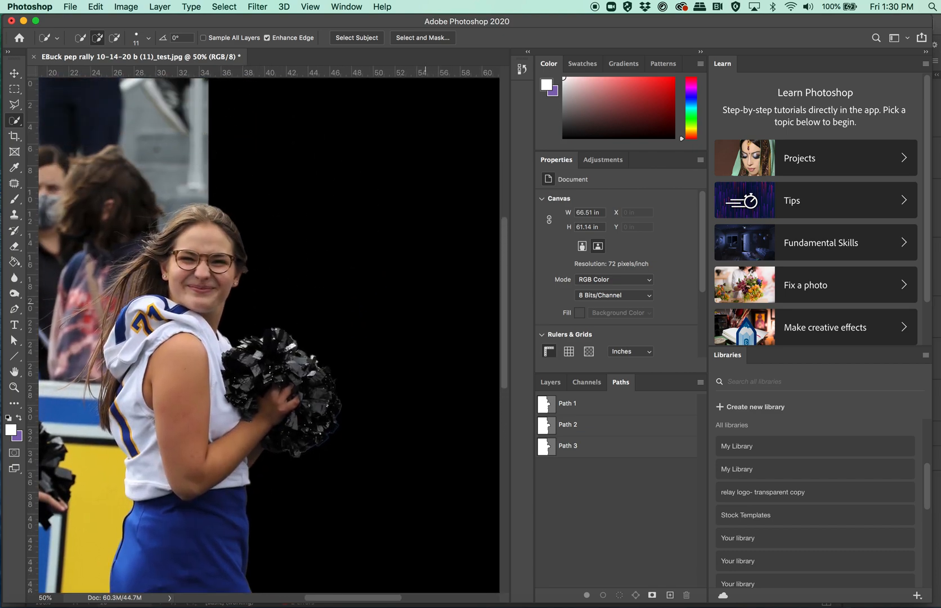
pyautogui.scroll(3, 432, 310)
pyautogui.scroll(-5, 433, 309)
pyautogui.hscroll(-3, 433, 309)
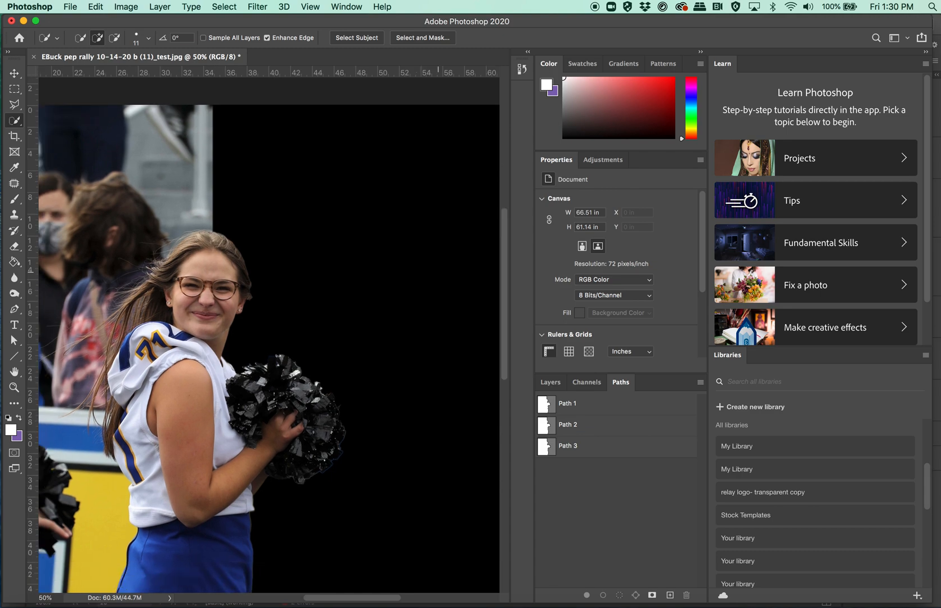
# Undo the black fill and restore the selection covering the cheerleader's side of the original photo
pyautogui.click(432, 310)
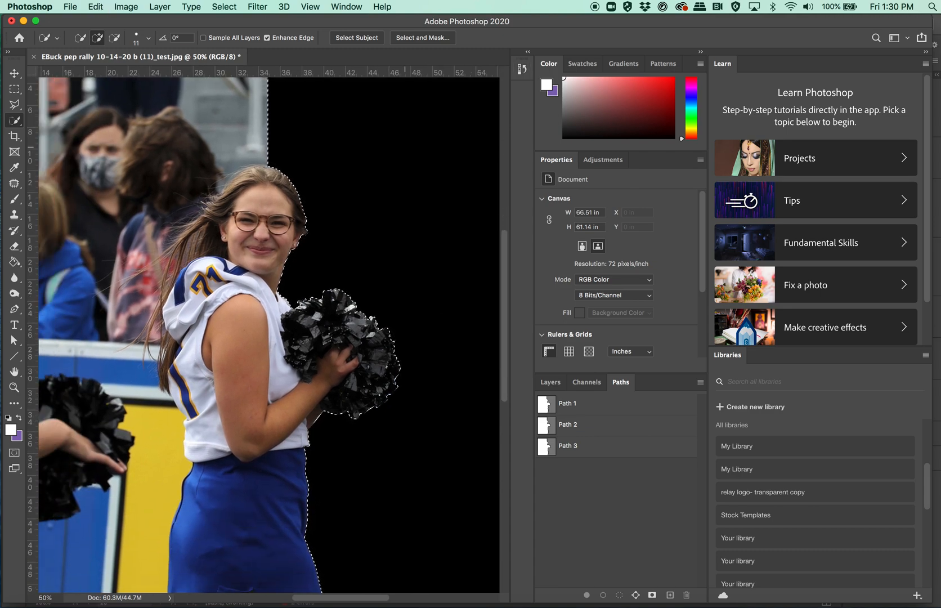
pyautogui.scroll(-2, 405, 152)
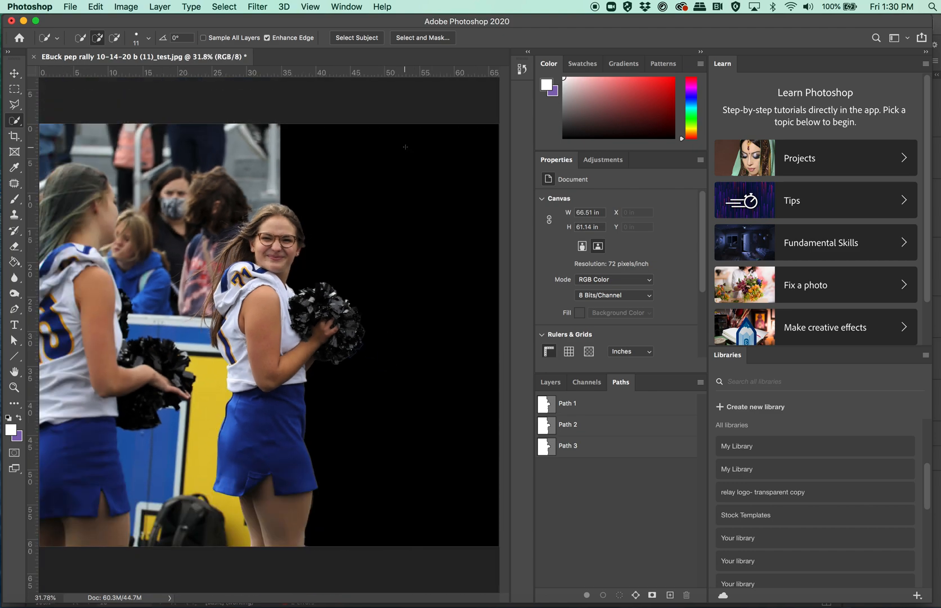
pyautogui.press('super+z')
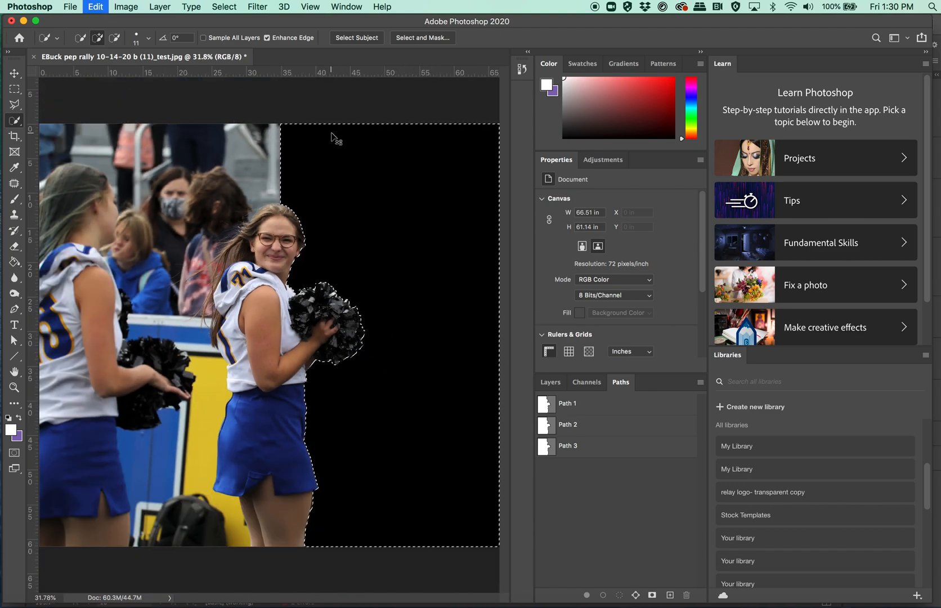
pyautogui.press('super+shift+i')
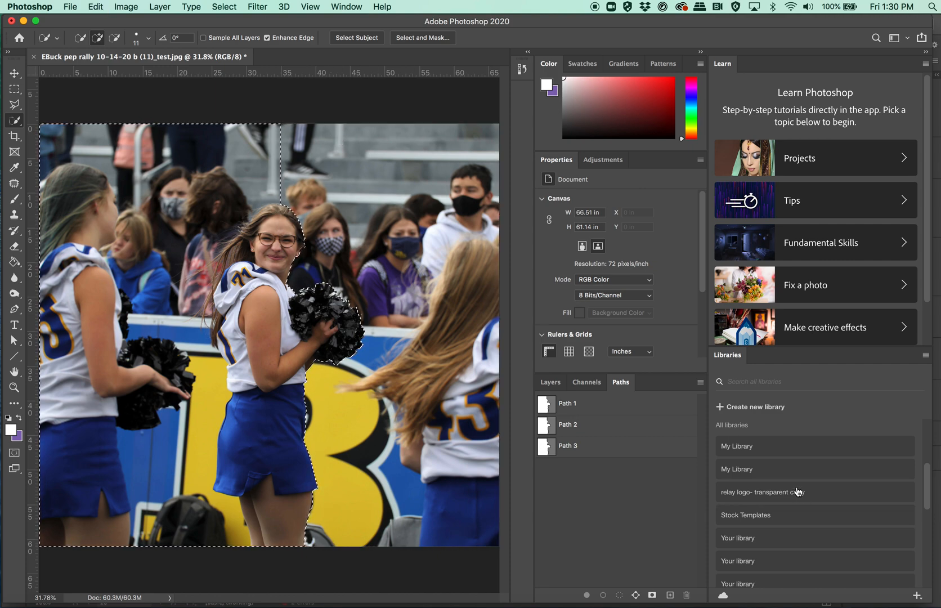
# Make a work path from the selection with a 1.0 pixel tolerance and save it as a permanent path
pyautogui.click(700, 382)
pyautogui.click(744, 429)
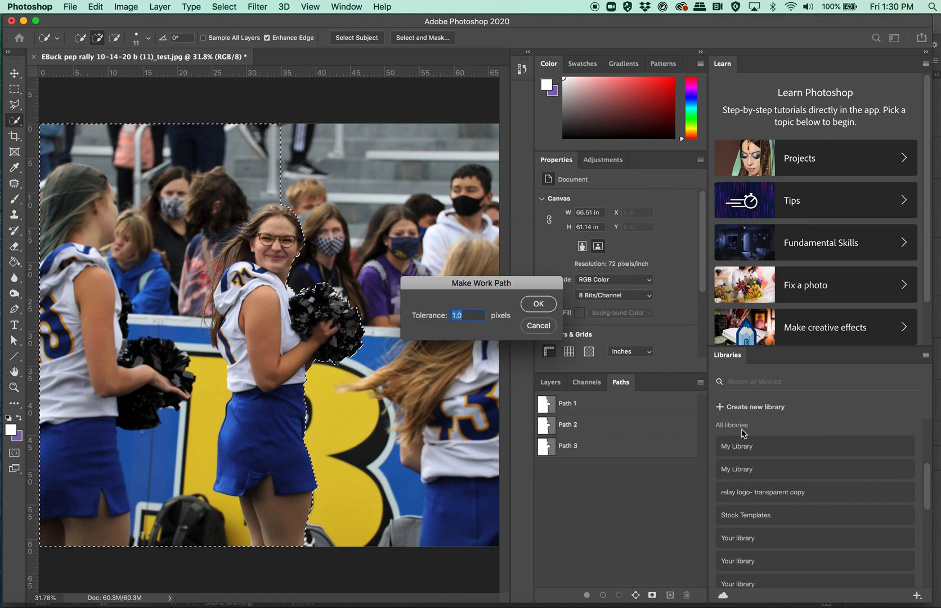
pyautogui.click(533, 303)
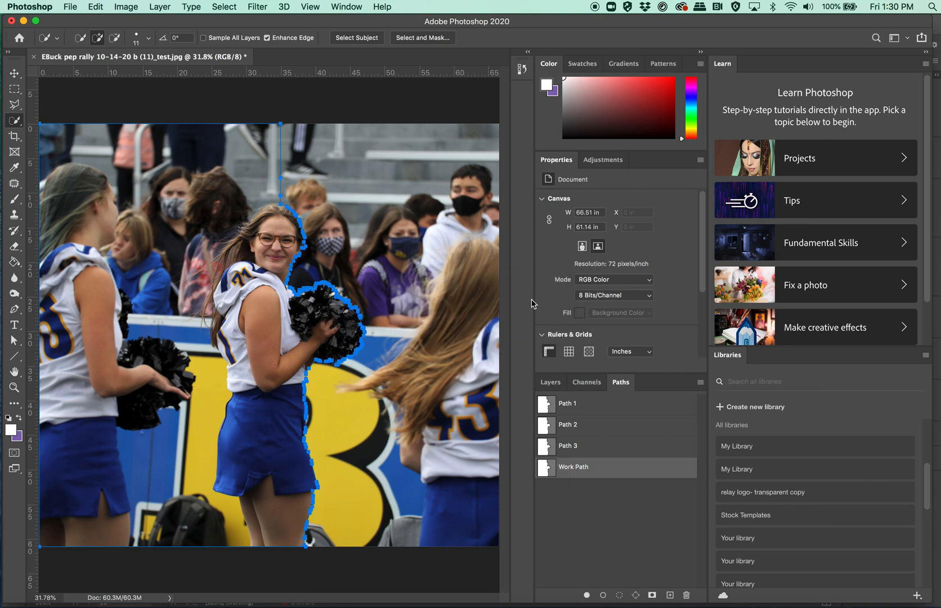
pyautogui.click(700, 382)
pyautogui.click(733, 388)
pyautogui.click(556, 304)
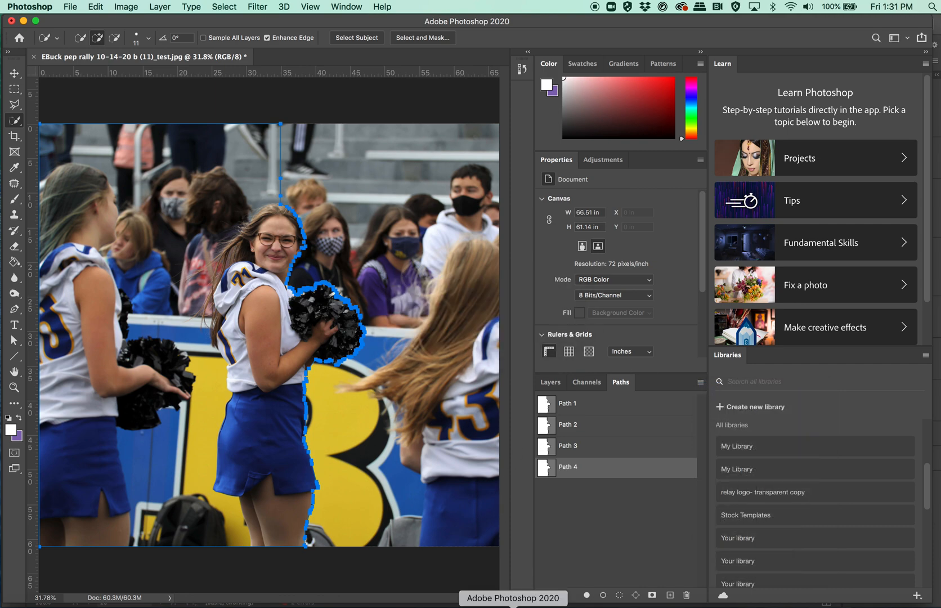
# Save the photo and switch to north_platte_yearbook_ideas.indd in InDesign with the Selection tool active
pyautogui.press('super+s')
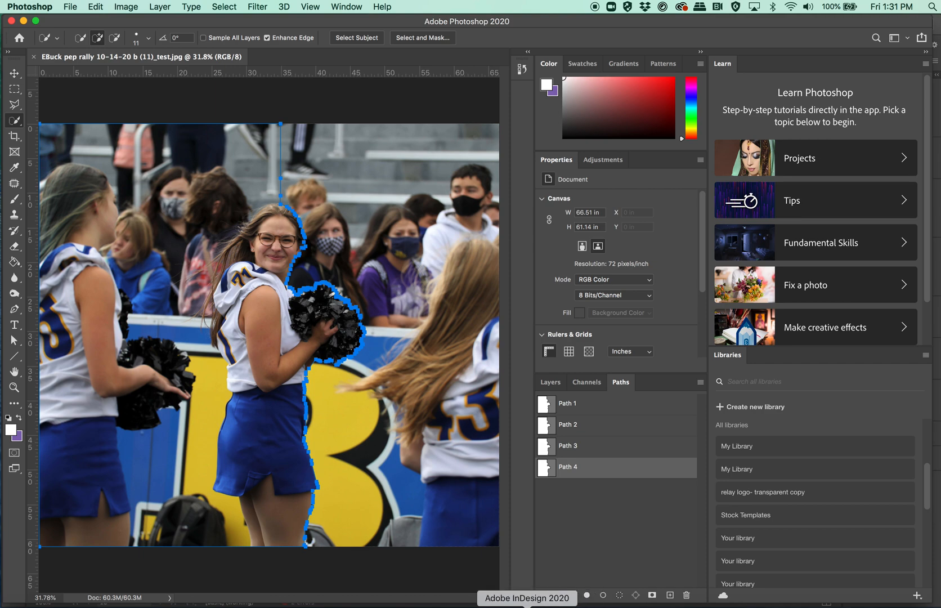
pyautogui.click(527, 605)
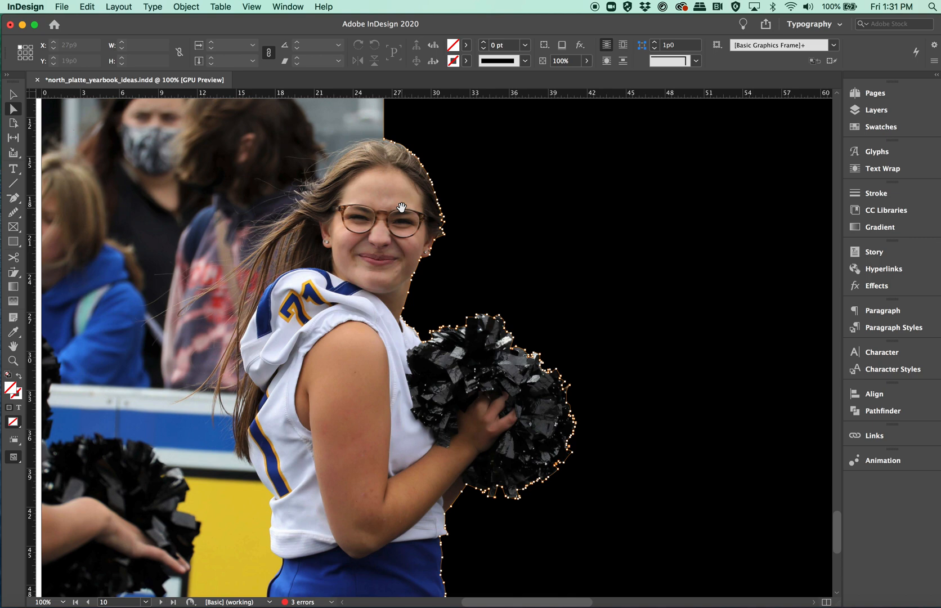
pyautogui.click(13, 94)
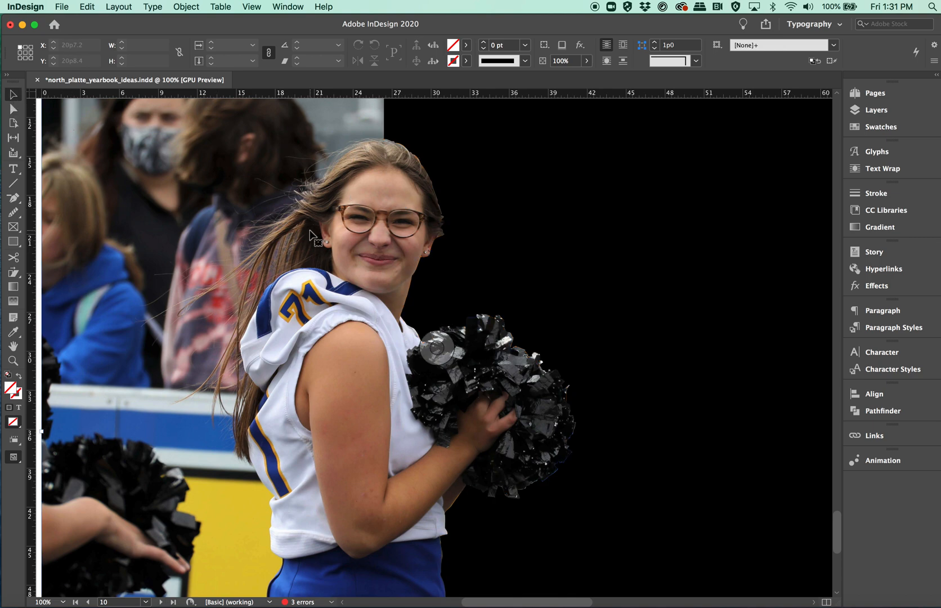
pyautogui.click(313, 236)
pyautogui.click(186, 6)
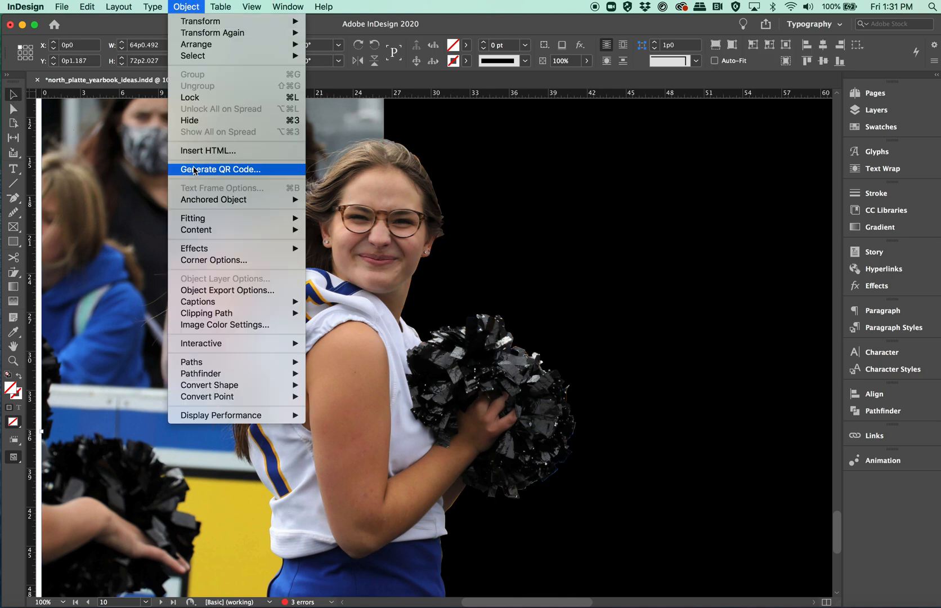
pyautogui.moveTo(224, 366)
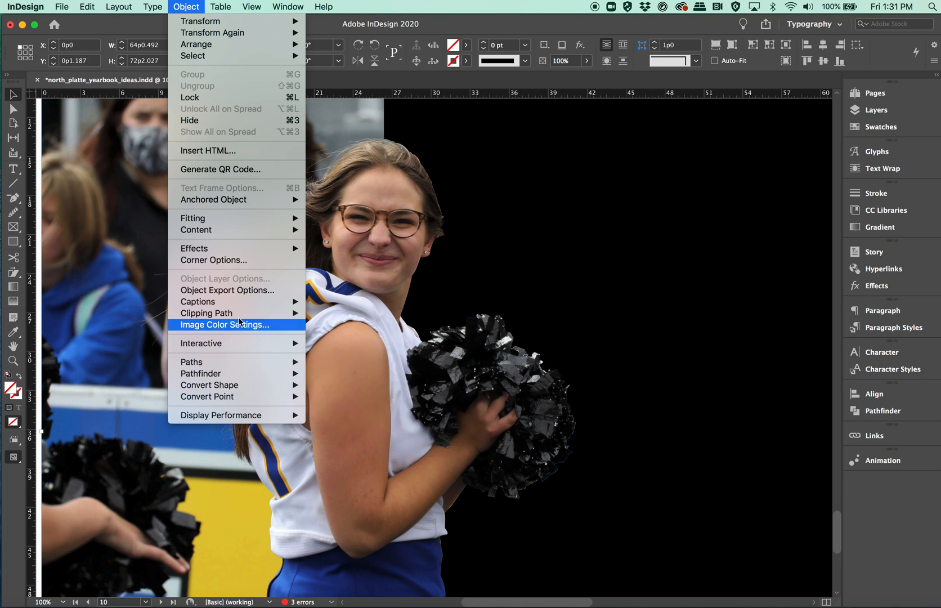
pyautogui.moveTo(259, 315)
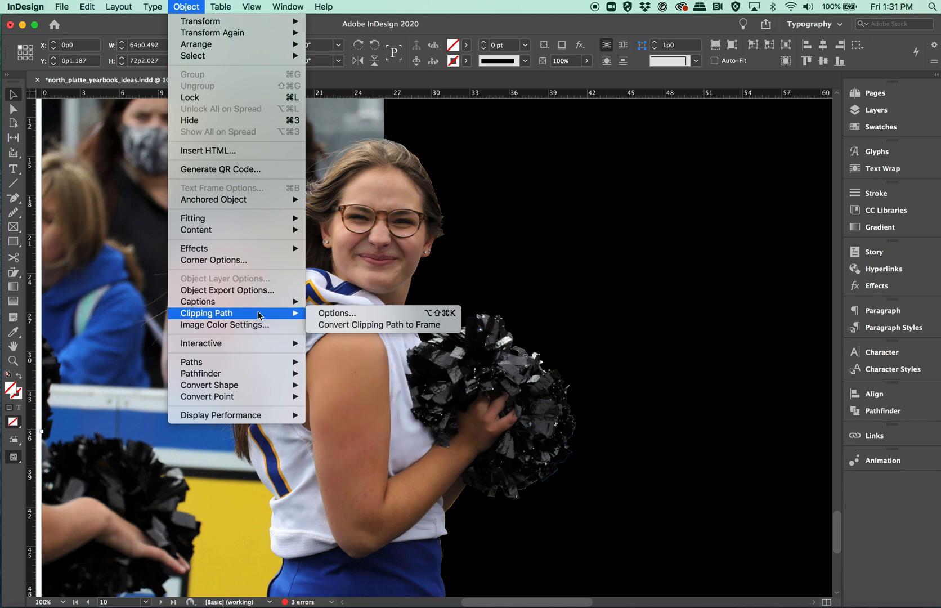
pyautogui.click(338, 313)
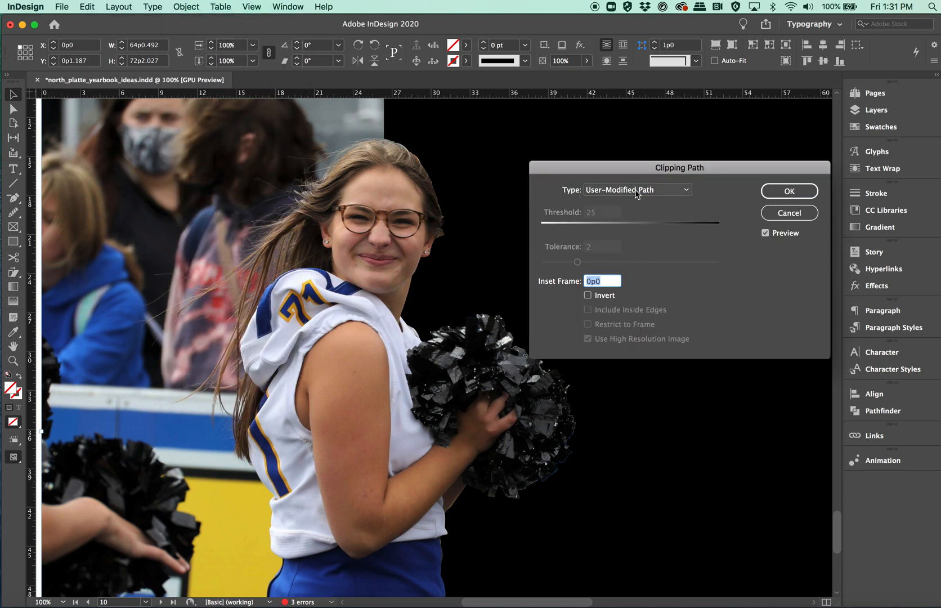
pyautogui.click(637, 190)
pyautogui.click(624, 241)
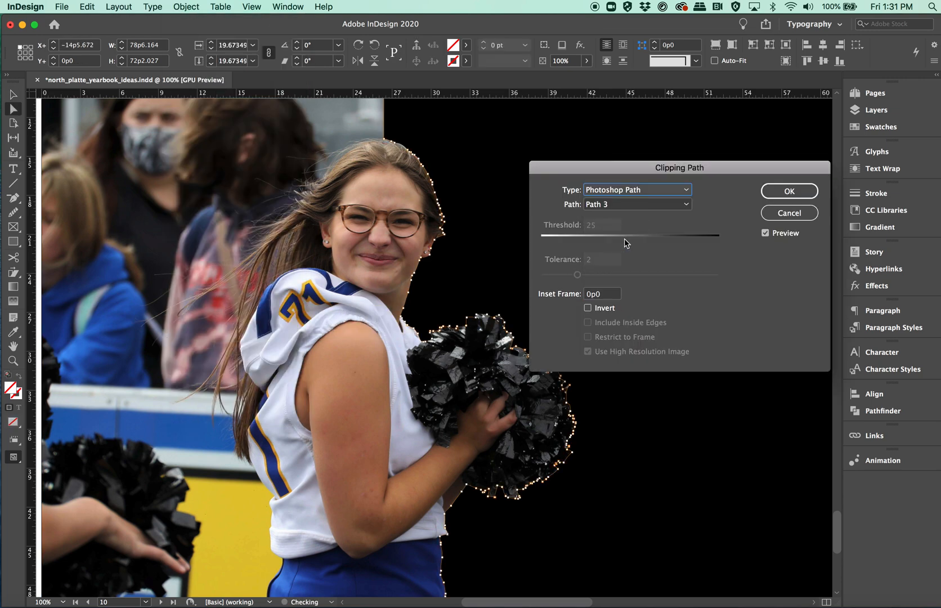
pyautogui.click(624, 206)
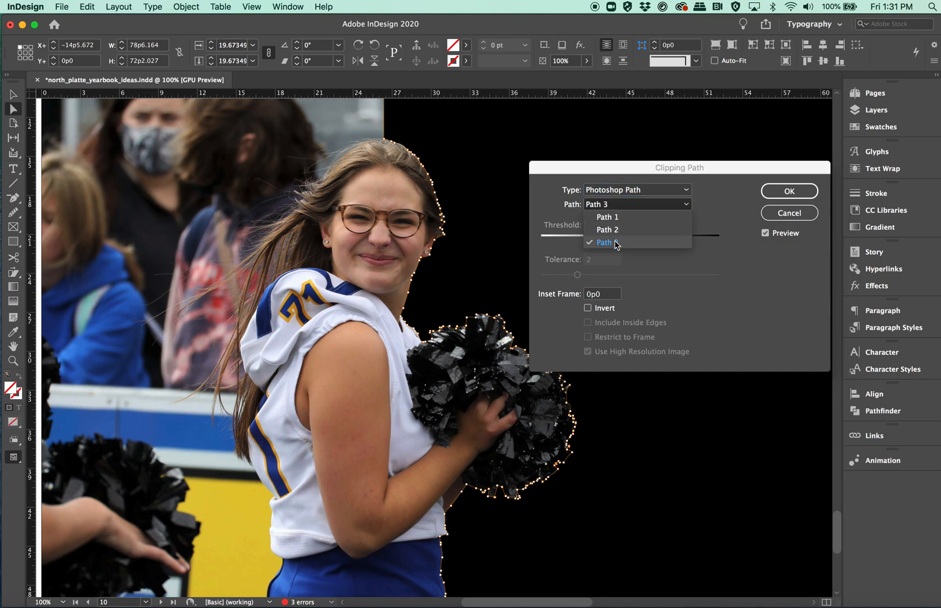
pyautogui.click(789, 212)
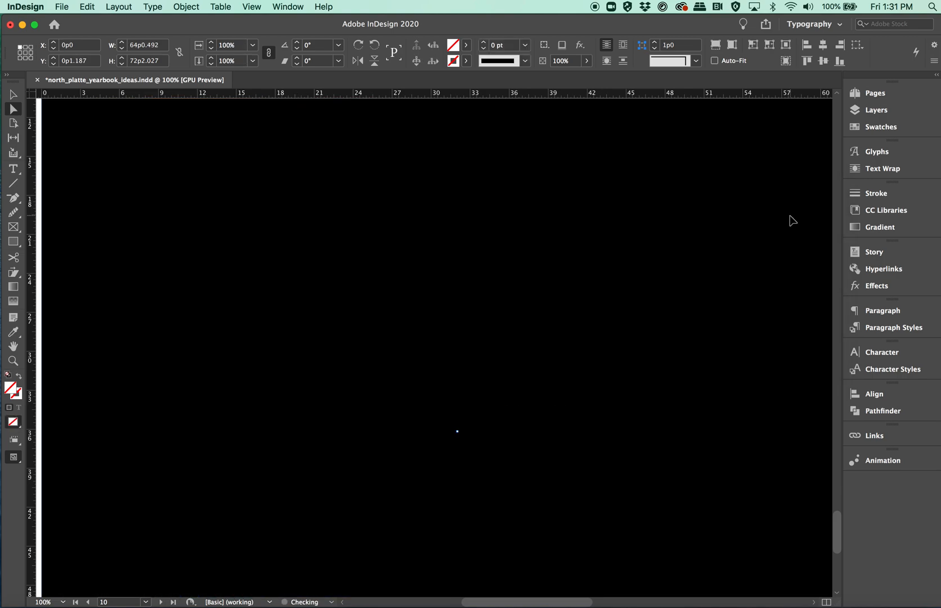
# Update the modified link of the cheerleader photo on page 10
pyautogui.click(873, 436)
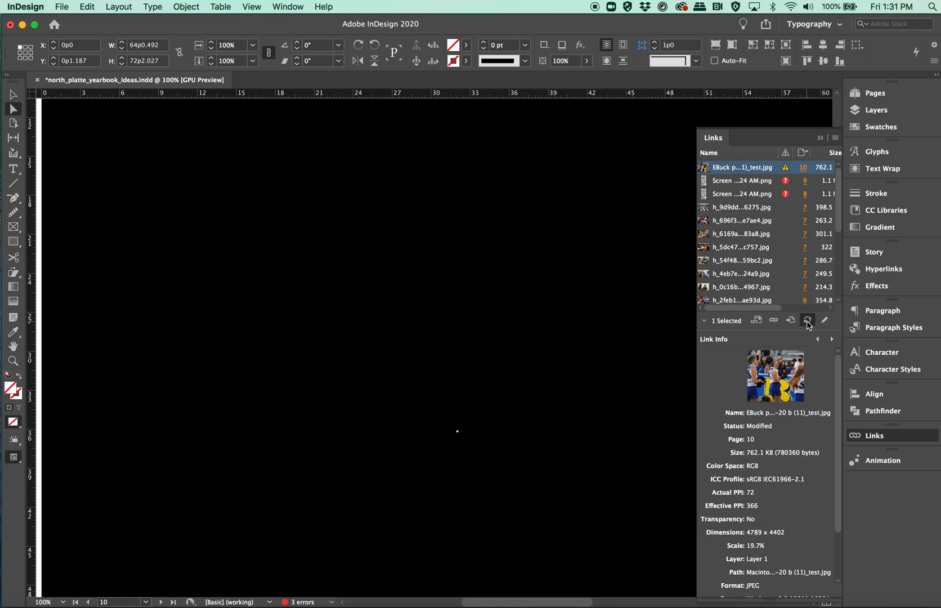
pyautogui.click(807, 321)
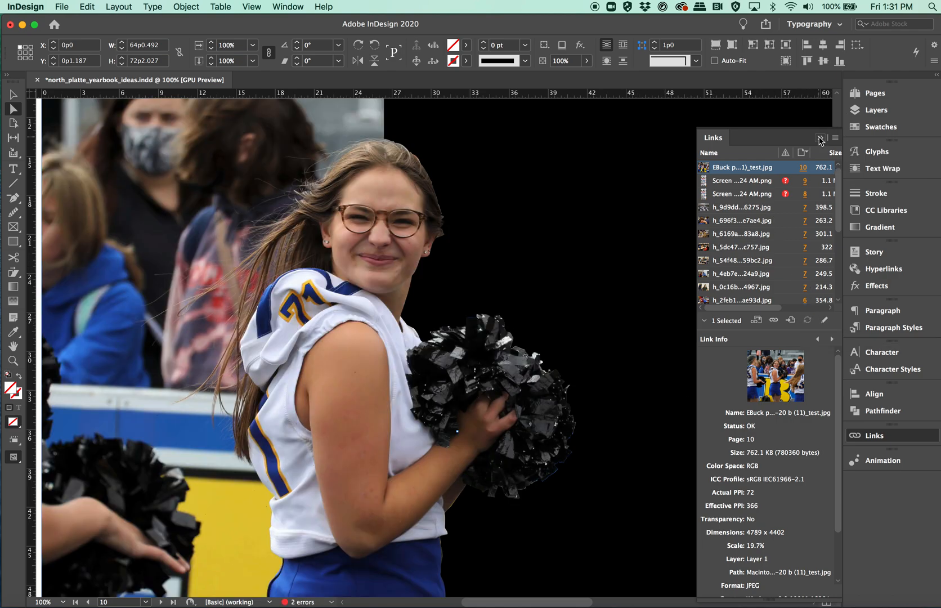
pyautogui.click(820, 137)
# Clip the cheerleader photo with the Photoshop path Path 4, and deselect the photo
pyautogui.click(13, 96)
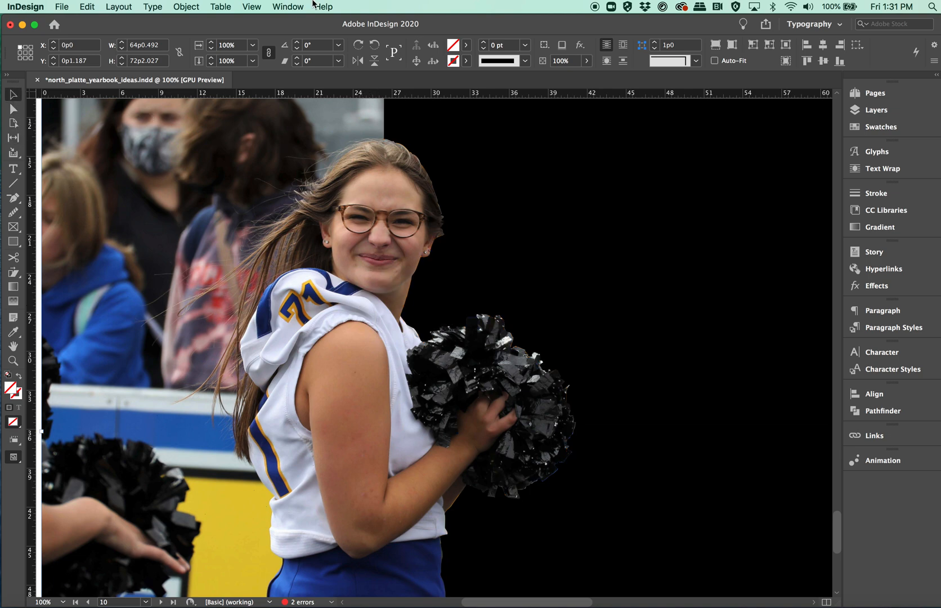
pyautogui.click(200, 8)
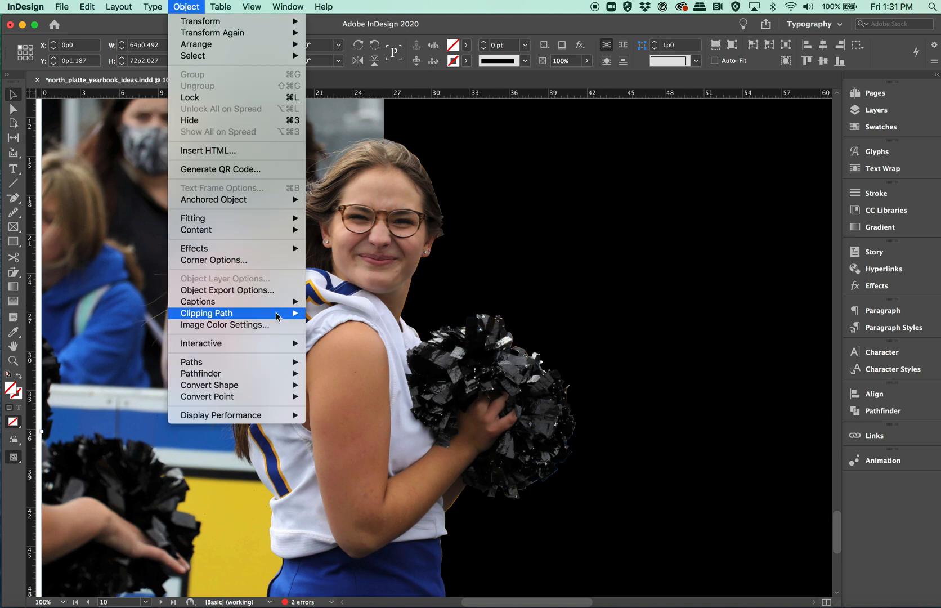
pyautogui.moveTo(278, 315)
pyautogui.click(339, 317)
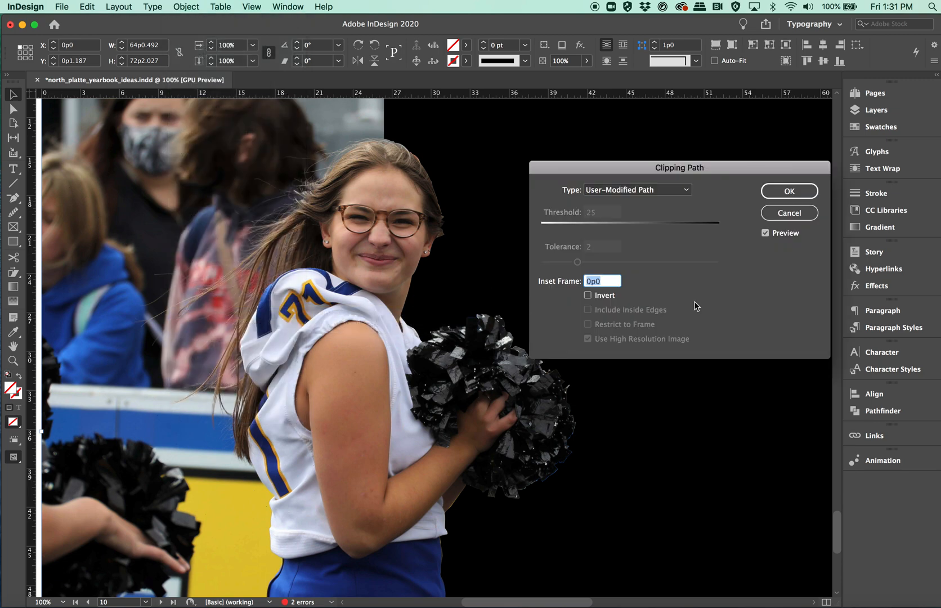
pyautogui.click(636, 191)
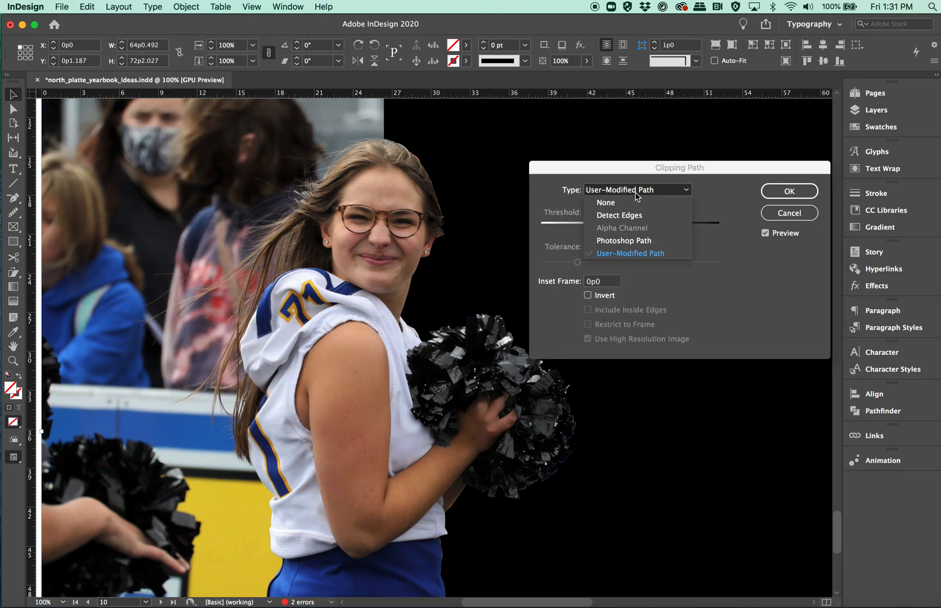
pyautogui.click(625, 240)
pyautogui.click(602, 208)
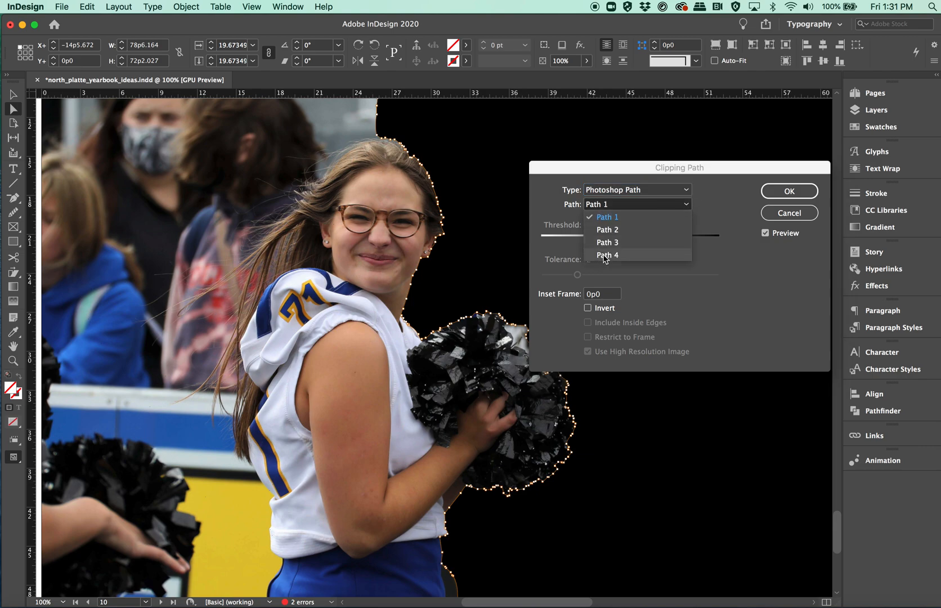
pyautogui.click(605, 255)
pyautogui.click(781, 192)
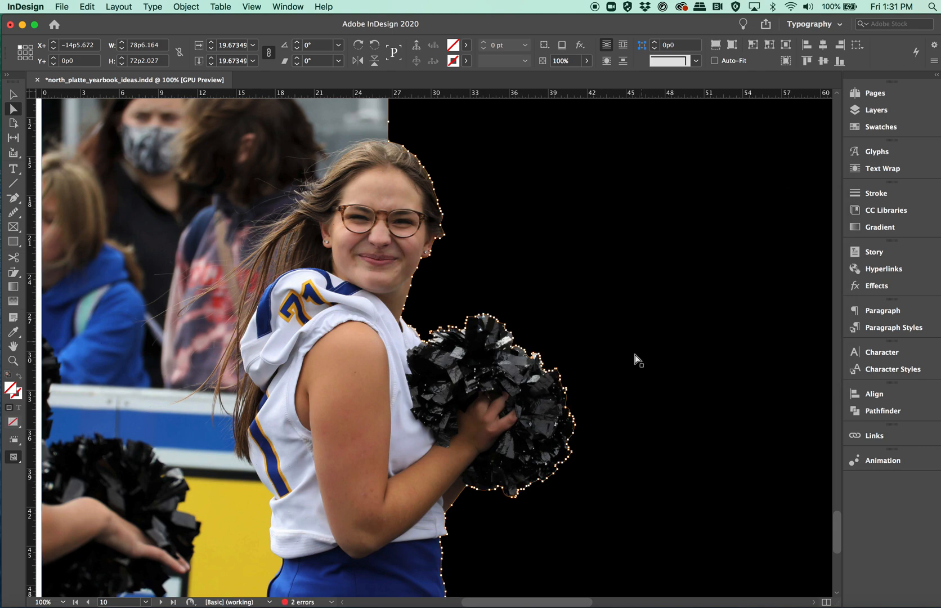
pyautogui.press('super+minus')
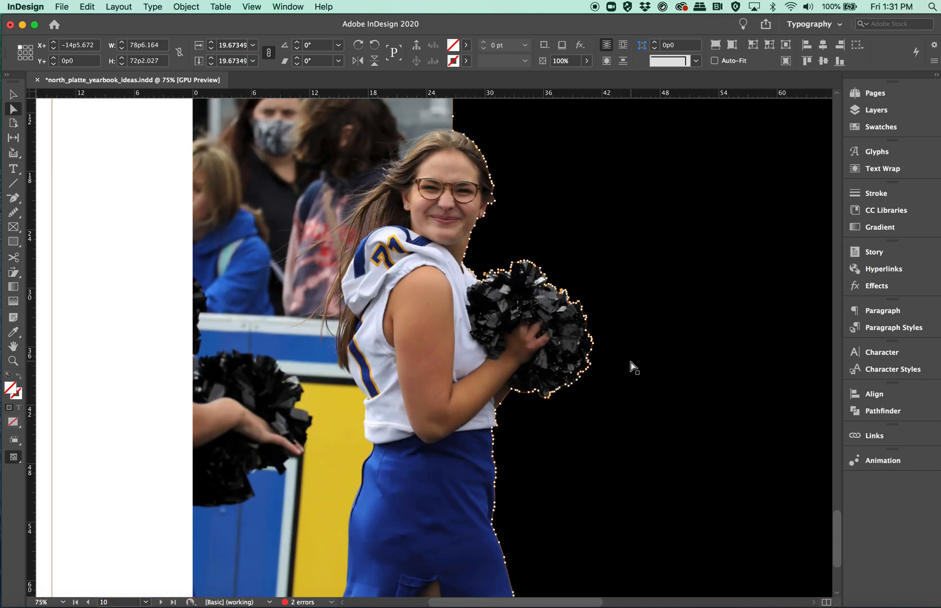
pyautogui.press('super+minus')
pyautogui.click(140, 366)
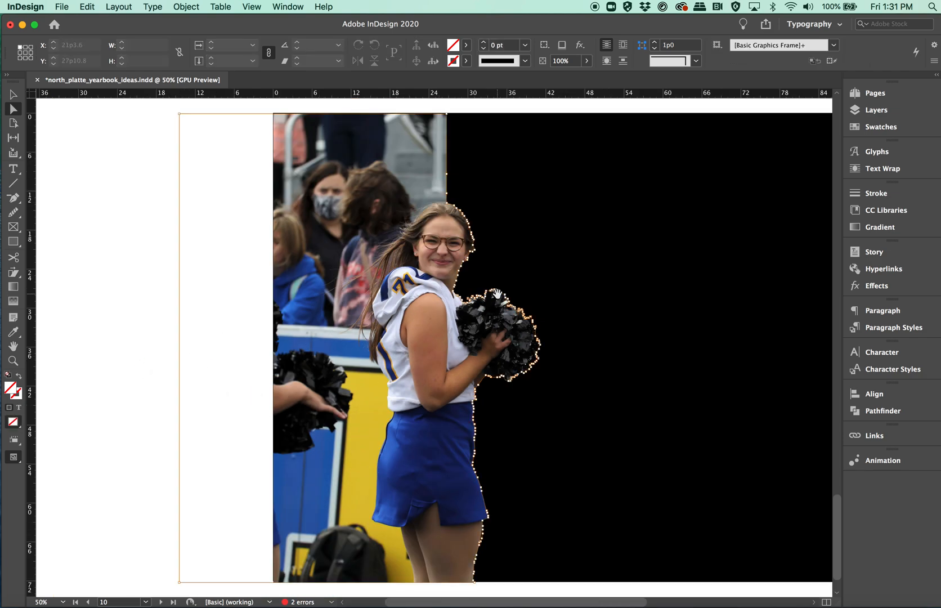
pyautogui.hscroll(1, 135, 321)
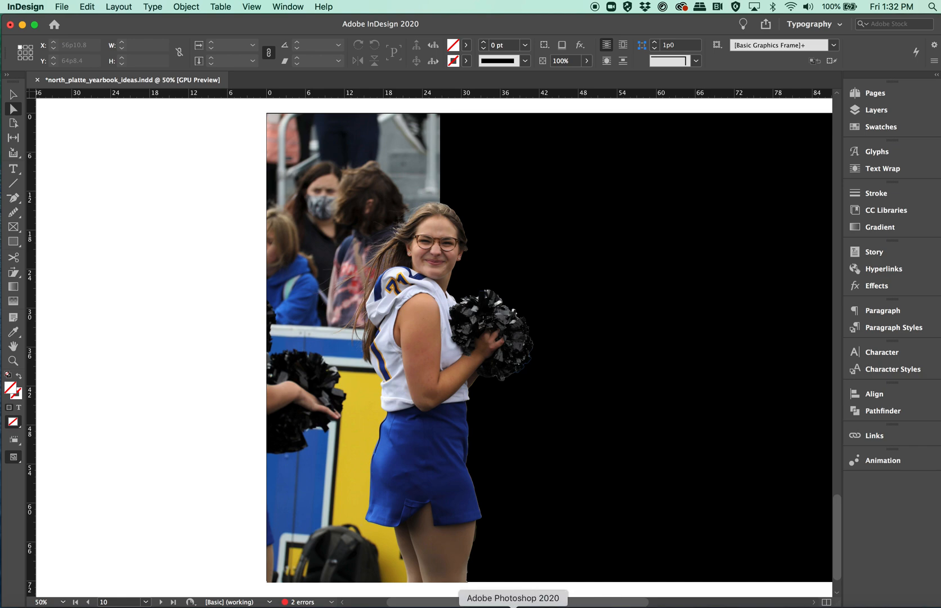
# Switch to Photoshop and check the photo's pixel dimensions and resolution without changing the image size
pyautogui.click(513, 605)
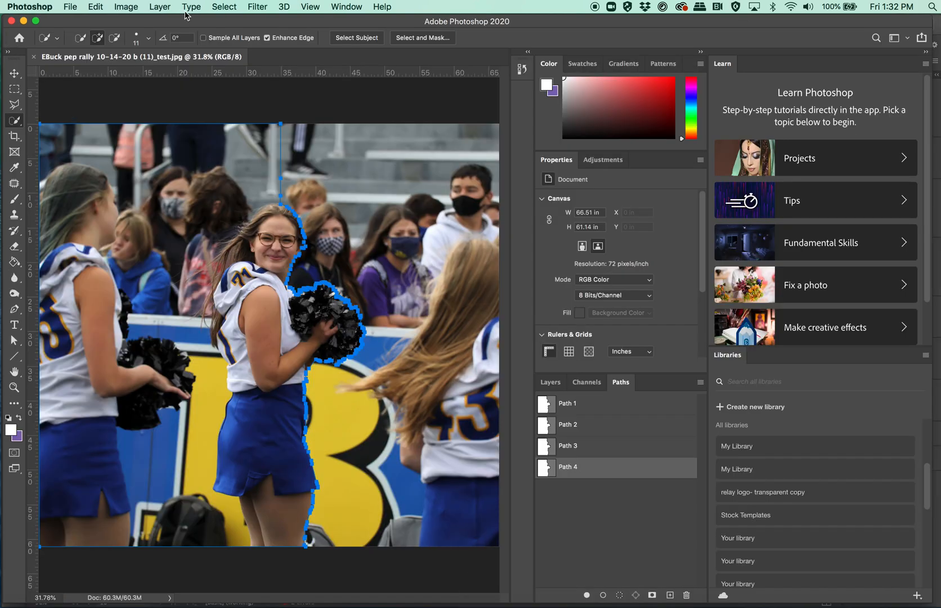
pyautogui.click(123, 6)
pyautogui.moveTo(129, 25)
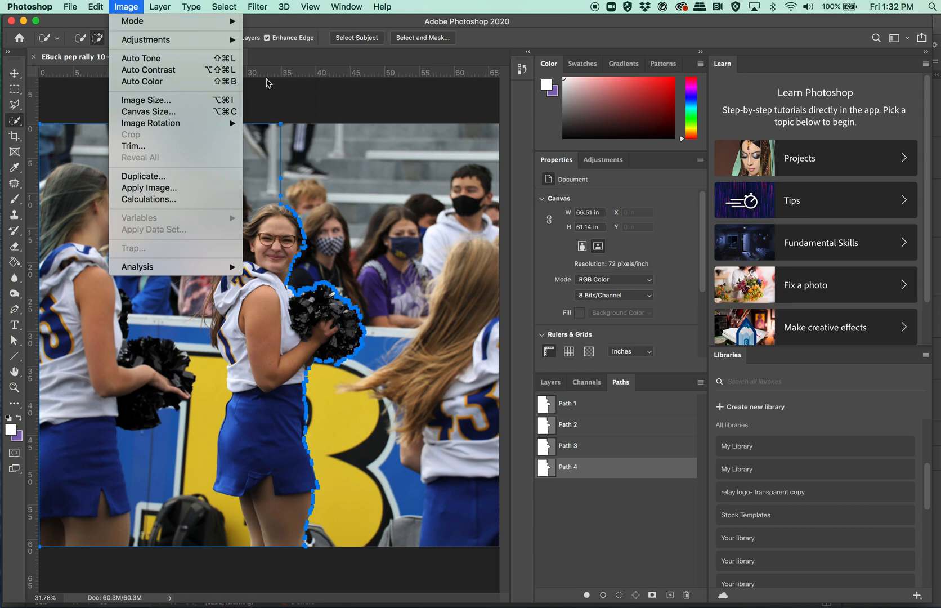
pyautogui.click(160, 100)
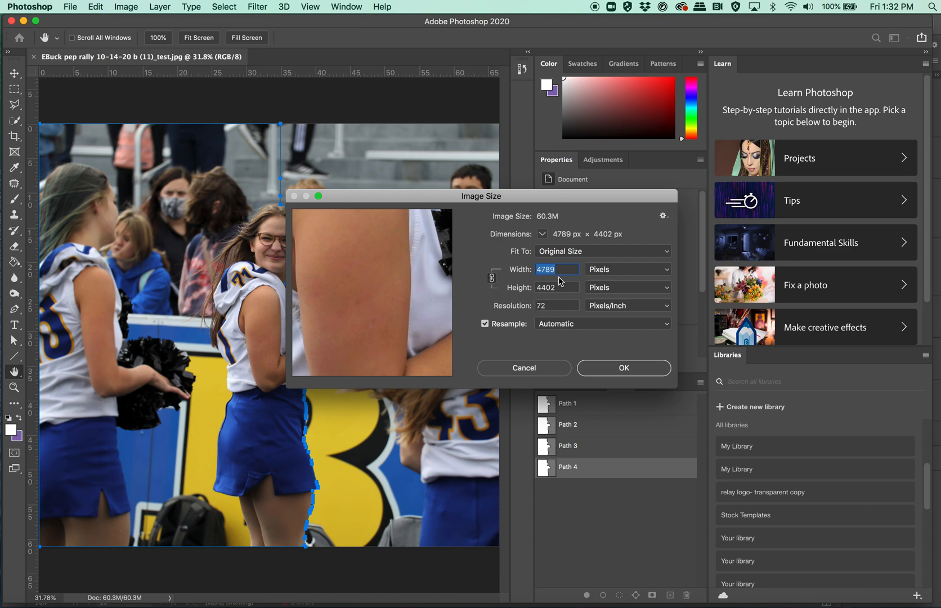
pyautogui.click(531, 373)
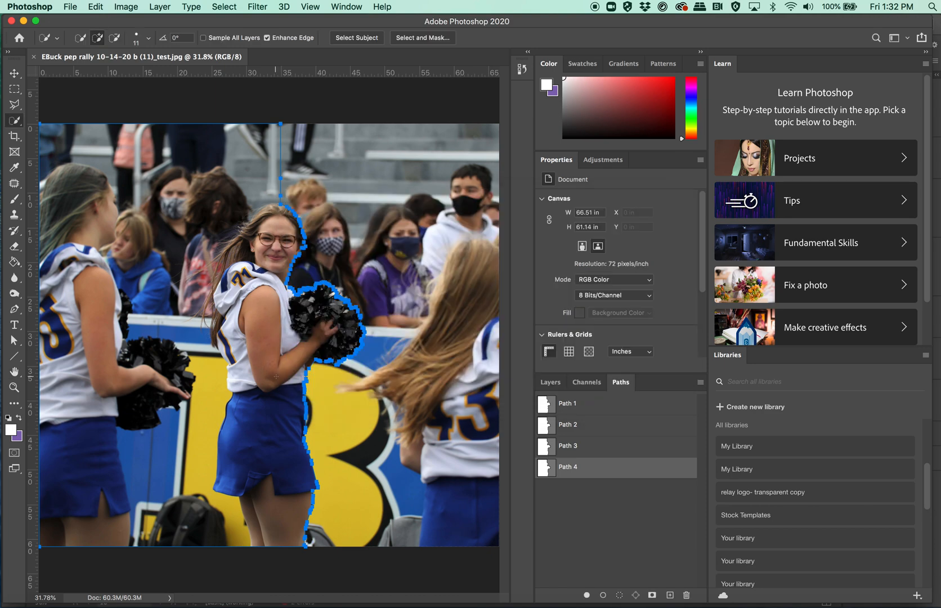